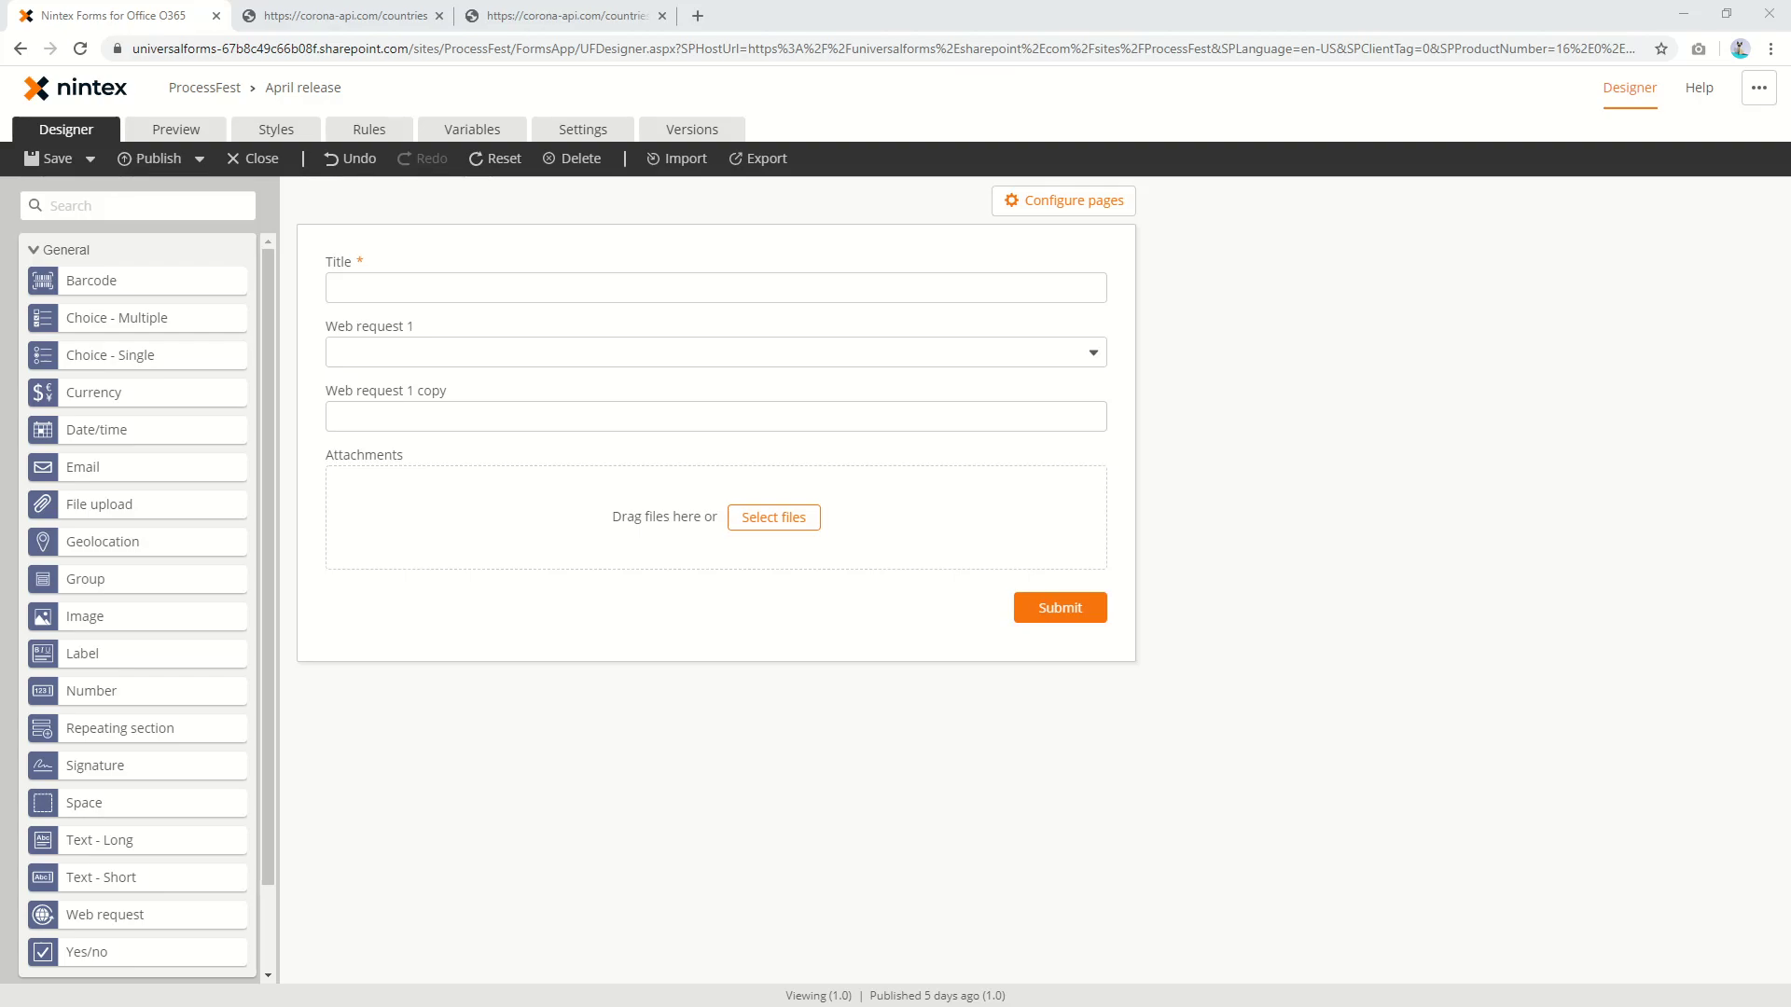
Select Web request 1 and highlight its service URL in the properties panel.
{"action": "left_click", "coordinate": [513, 352]}
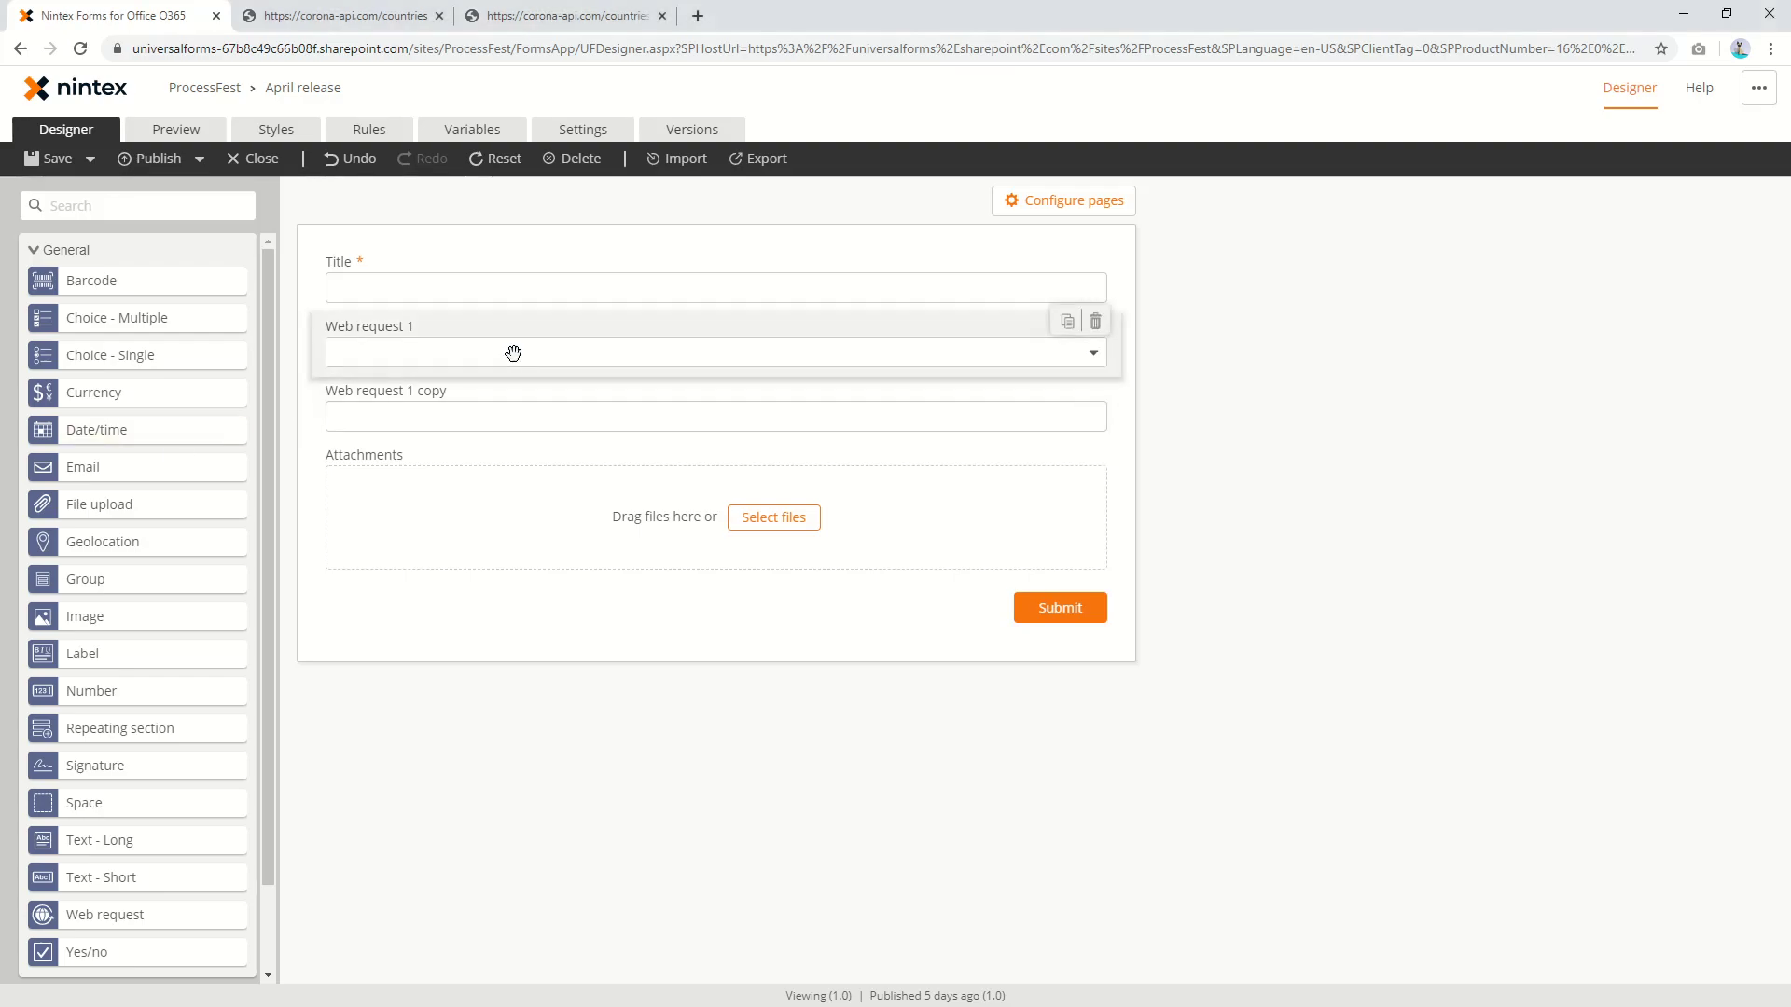
{"action": "left_click", "coordinate": [1502, 434]}
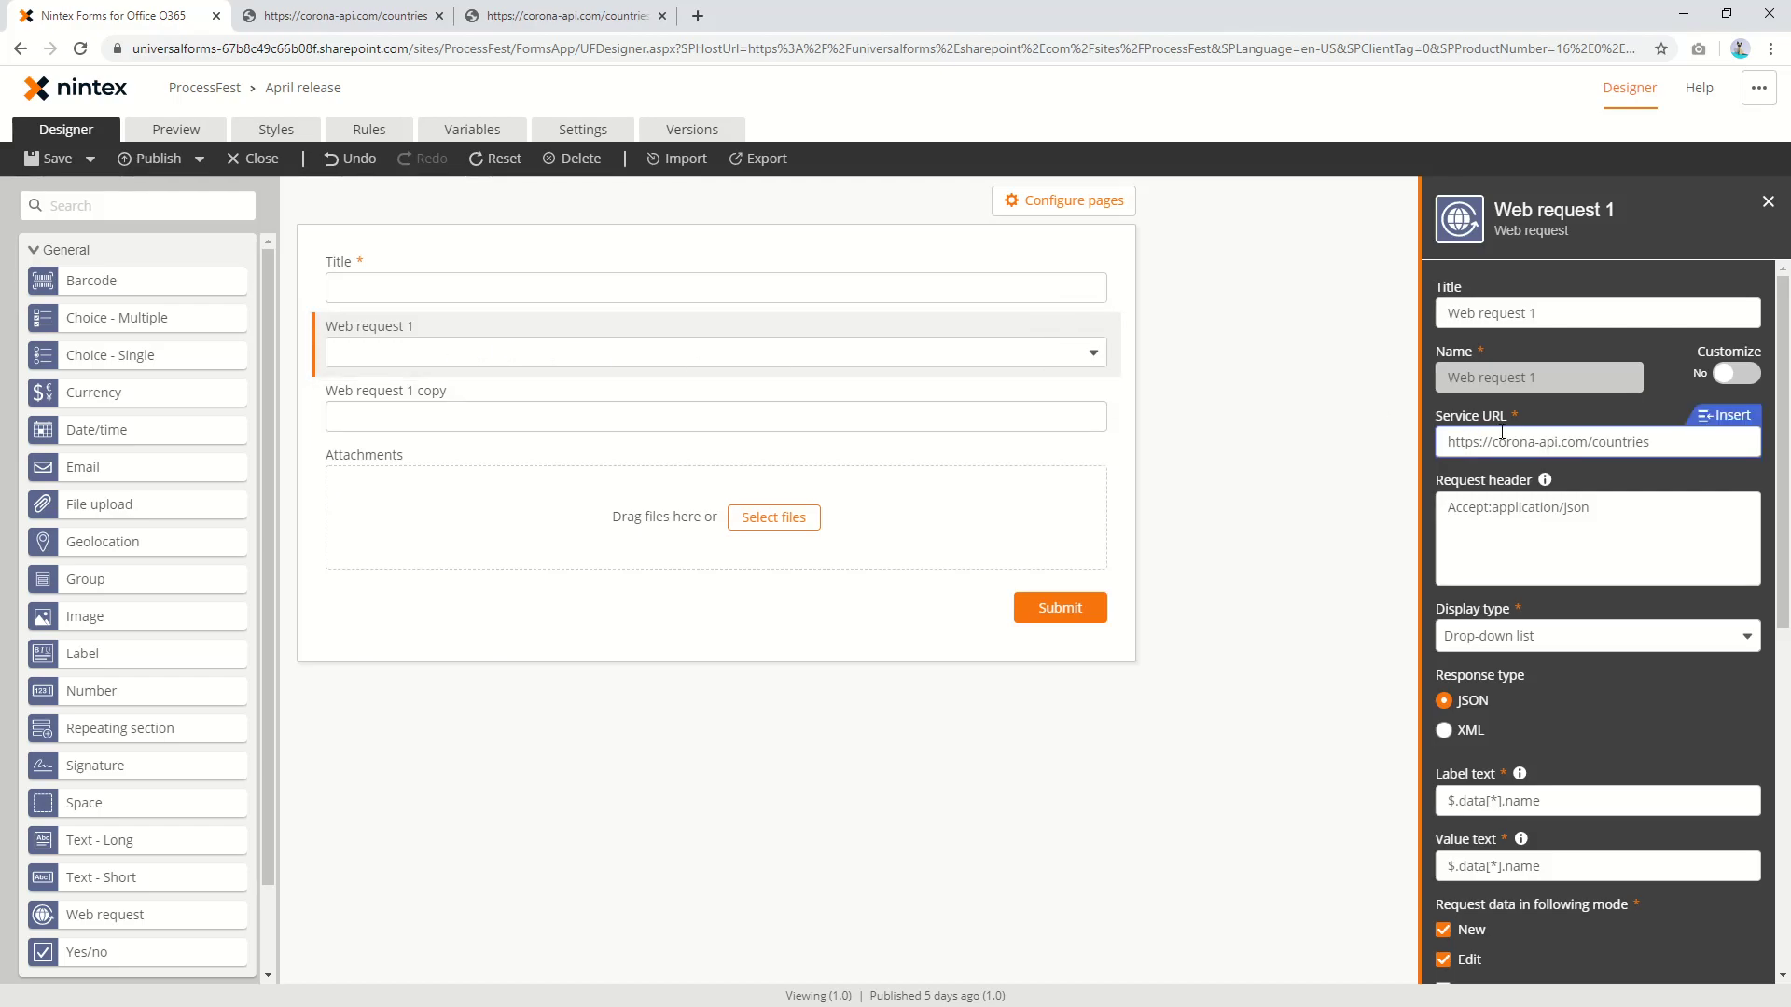
{"action": "left_click_drag", "start_coordinate": [1695, 442], "coordinate": [1414, 459]}
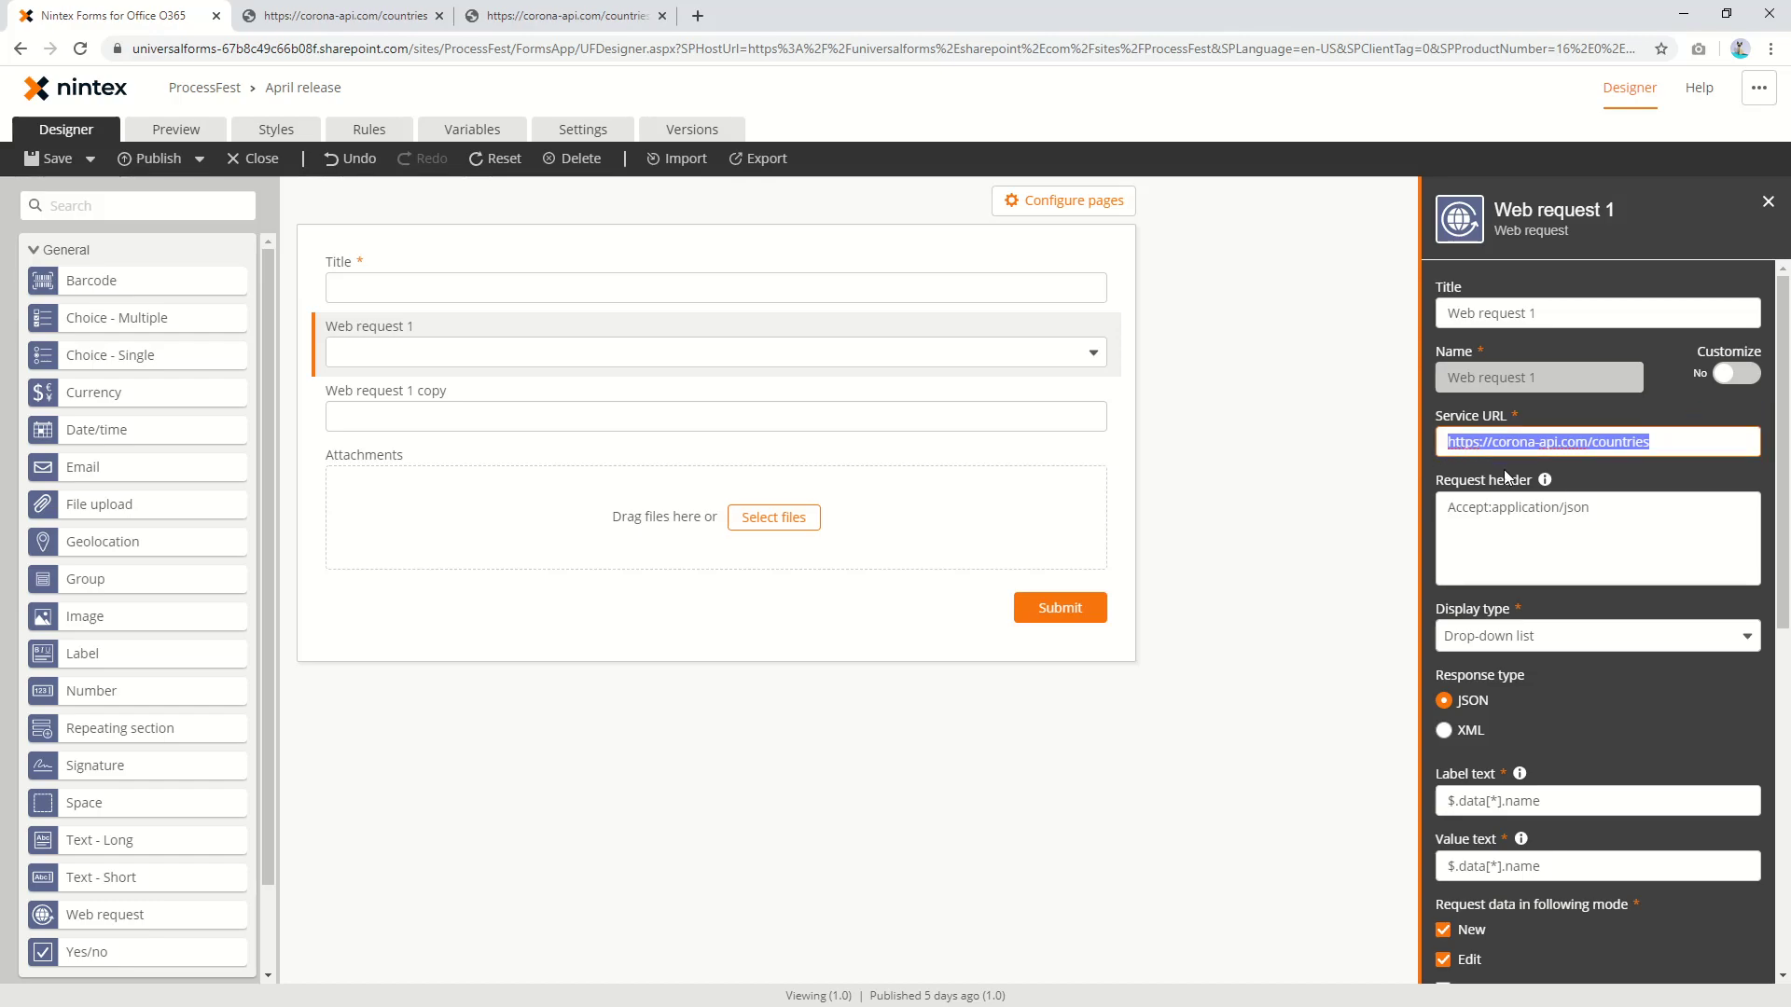
{"action": "left_click", "coordinate": [1626, 444]}
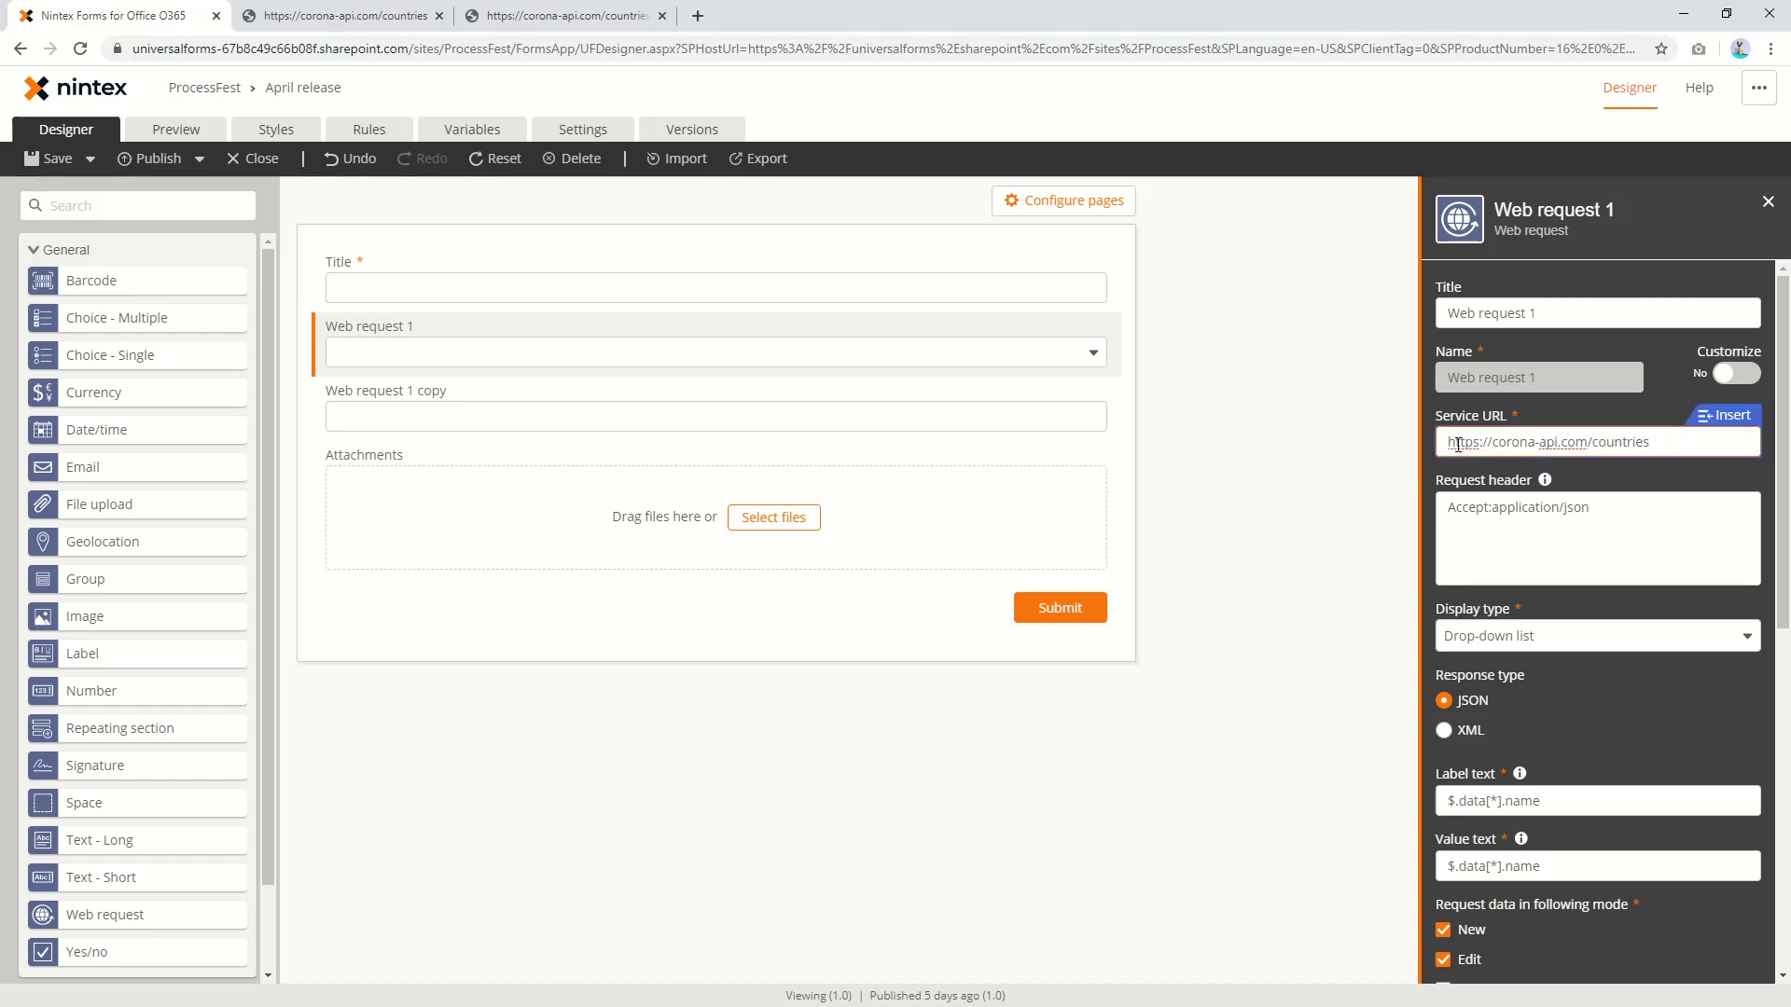
{"action": "left_click_drag", "start_coordinate": [1454, 444], "coordinate": [1669, 438]}
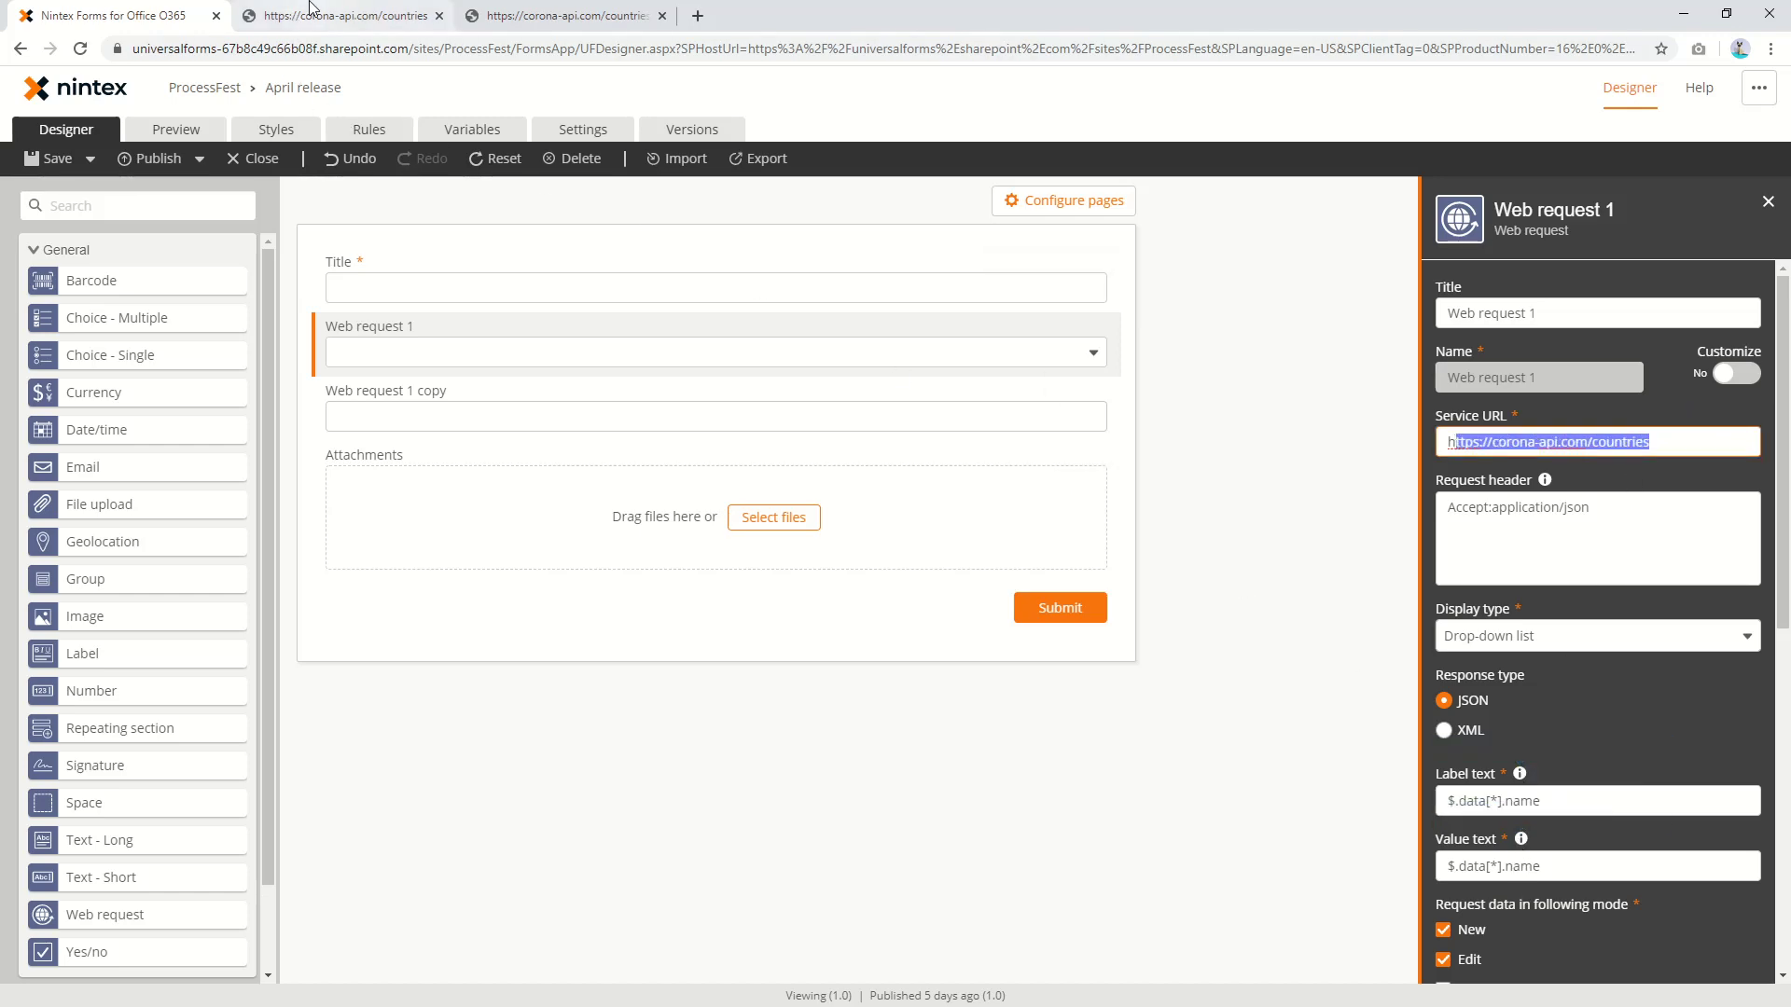
Inspect the countries JSON returned by corona-api.com/countries in the other browser tab.
{"action": "left_click", "coordinate": [340, 15]}
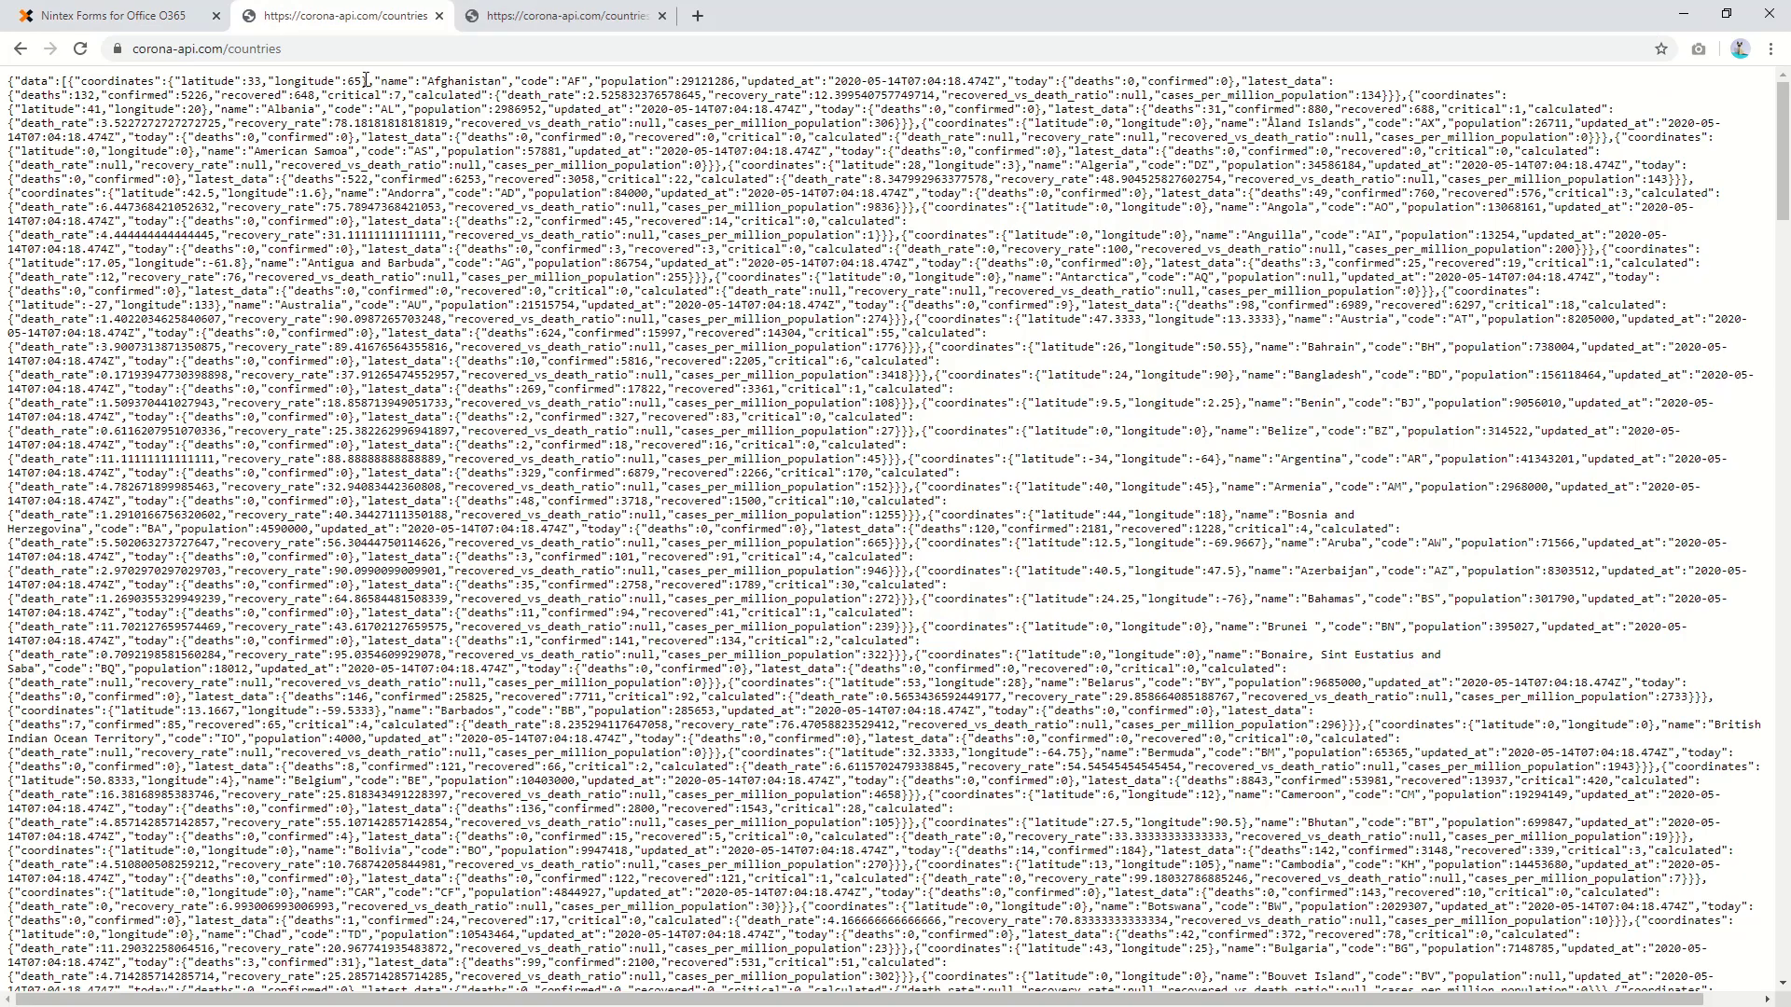
{"action": "left_click_drag", "start_coordinate": [366, 80], "coordinate": [548, 487]}
{"action": "left_click", "coordinate": [441, 99]}
Preview the form and pick Afghanistan in Web request 1, confirming the copy field shows 648.
{"action": "left_click", "coordinate": [112, 15]}
{"action": "left_click", "coordinate": [193, 138]}
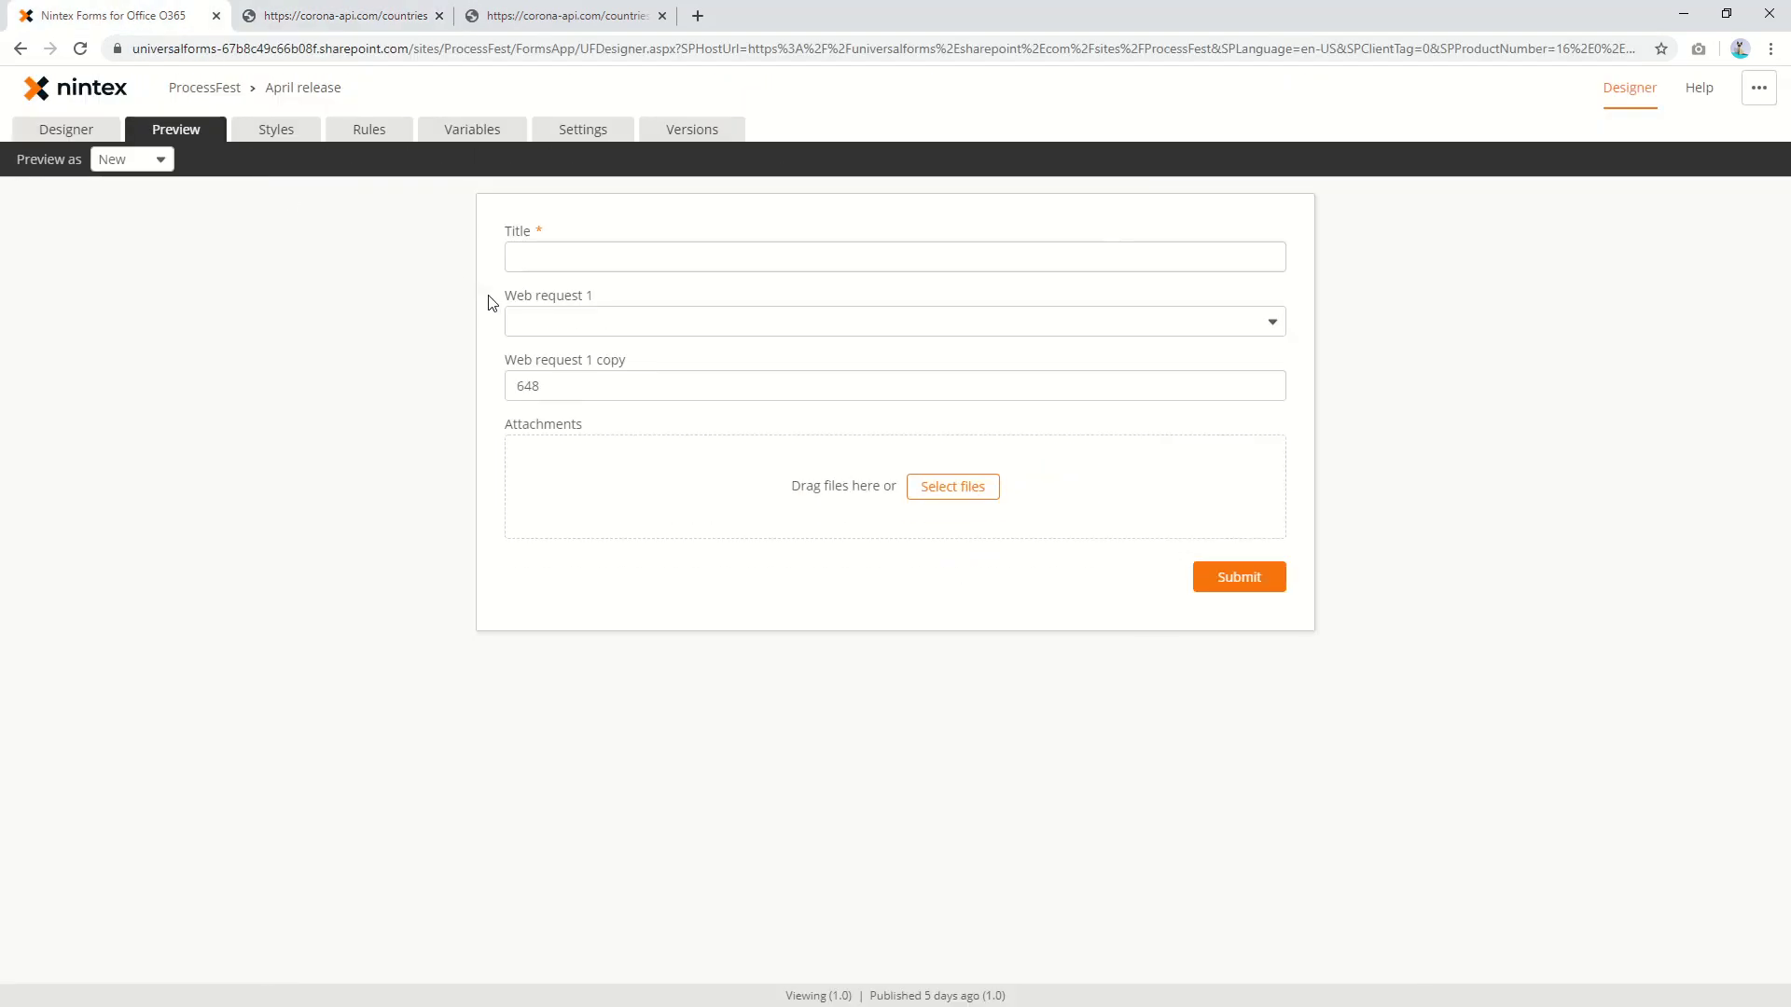
{"action": "left_click", "coordinate": [722, 325]}
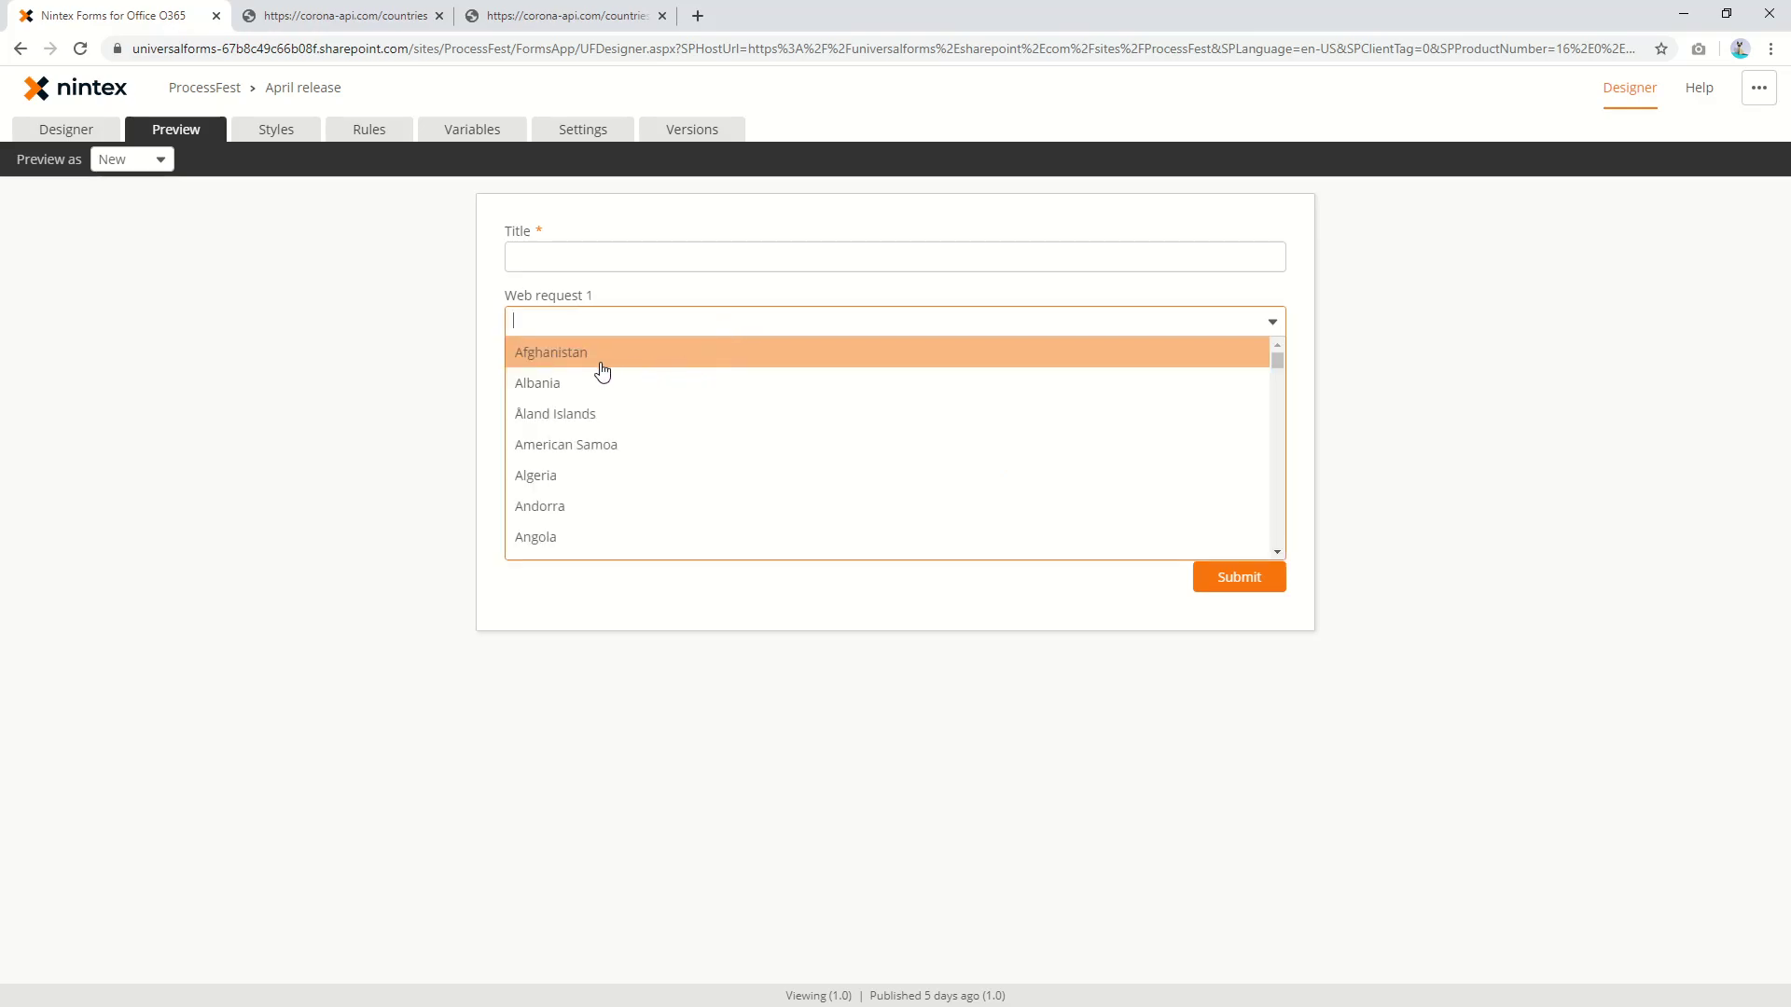
{"action": "left_click", "coordinate": [595, 415]}
{"action": "left_click", "coordinate": [598, 329]}
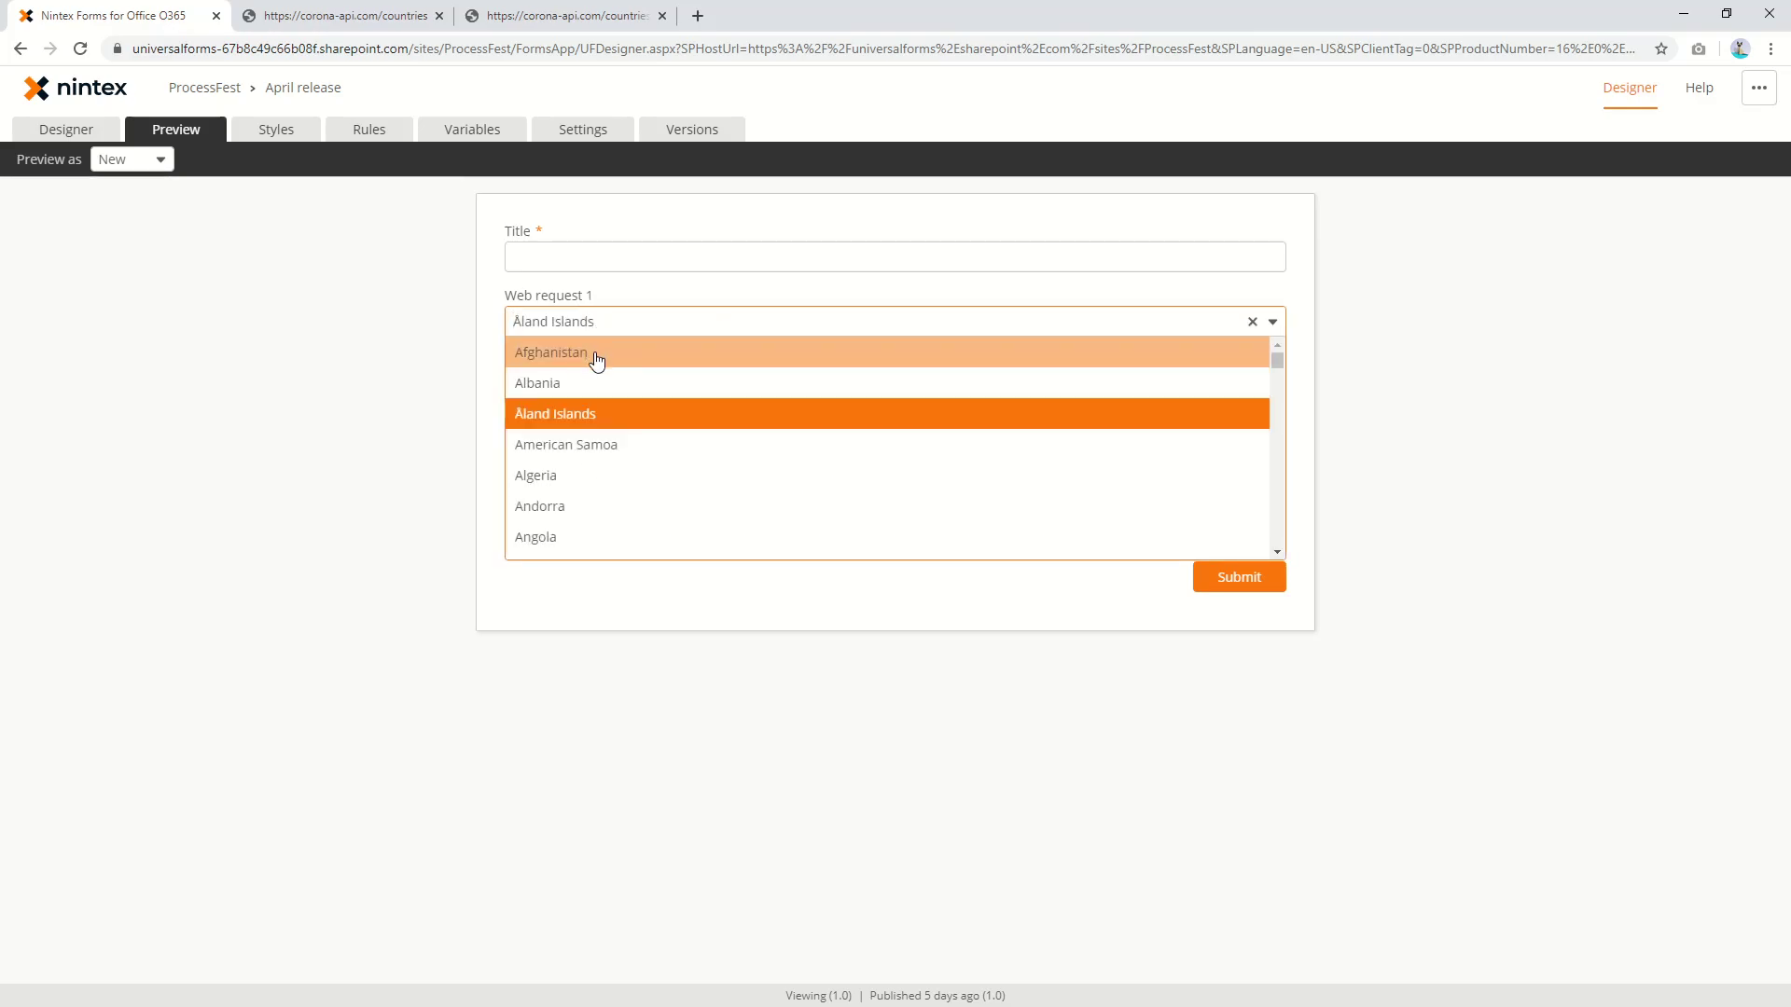
{"action": "left_click", "coordinate": [597, 359]}
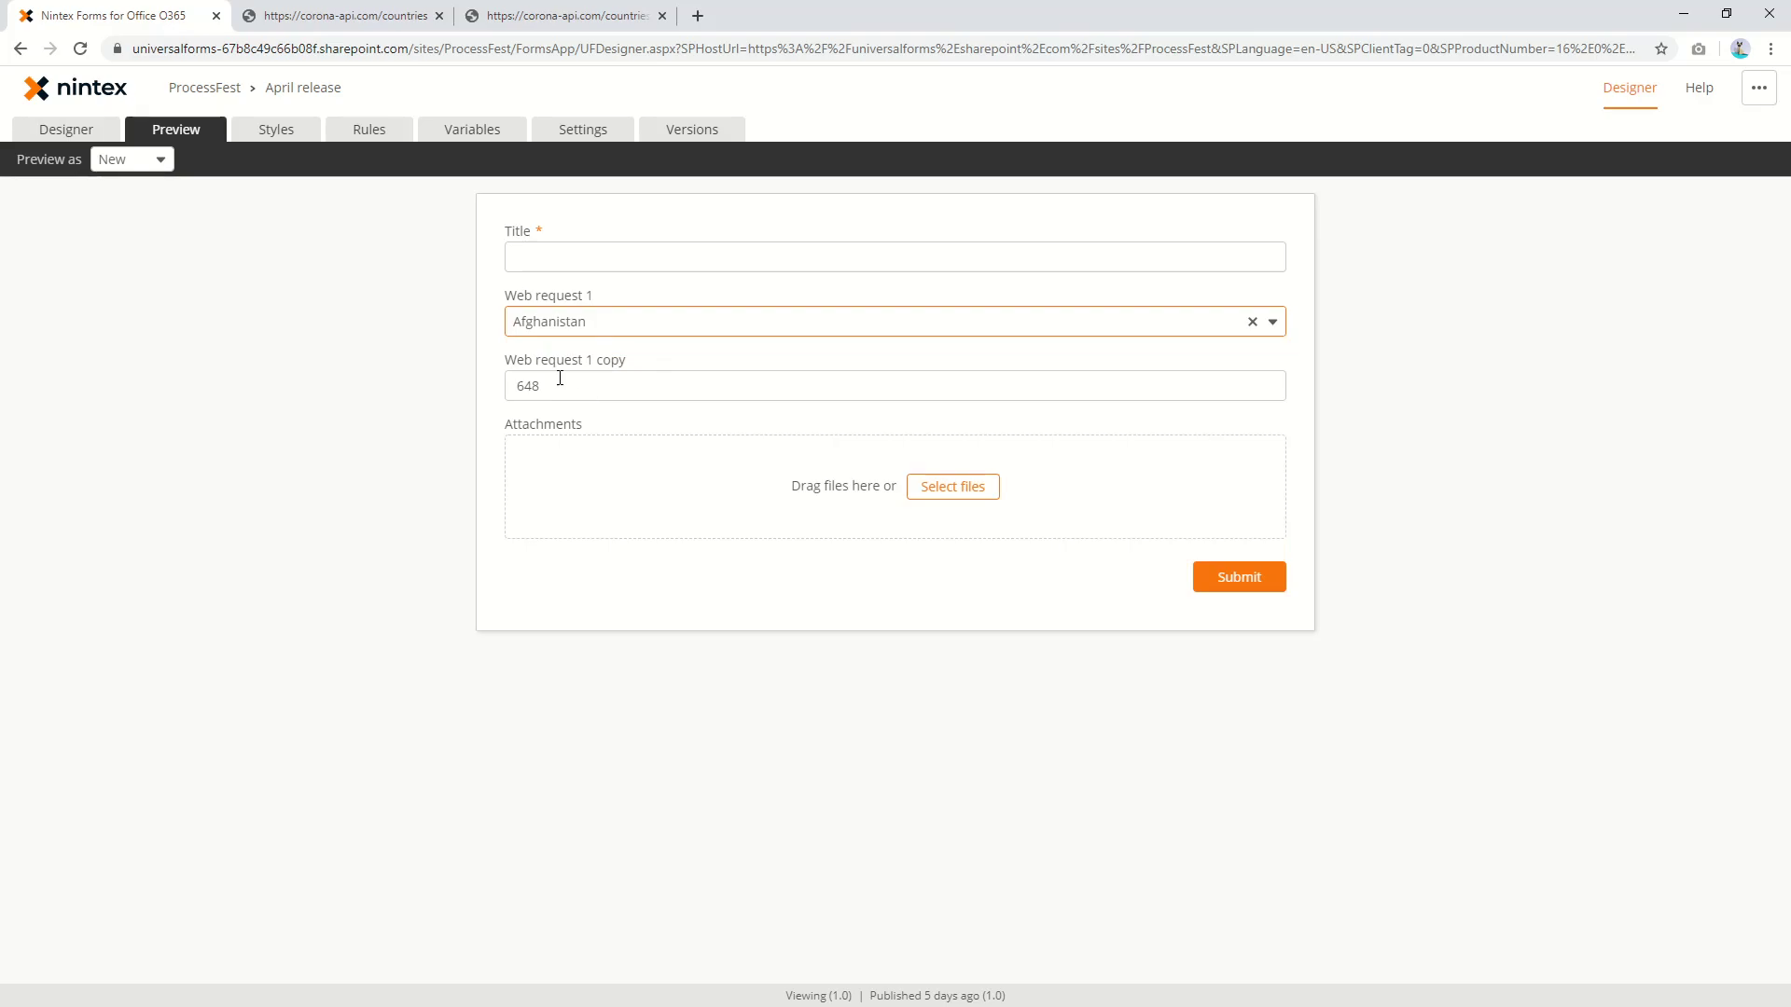
Select Web request 1 copy's countries/AF service URL and view that JSON response in the third tab.
{"action": "left_click", "coordinate": [54, 136]}
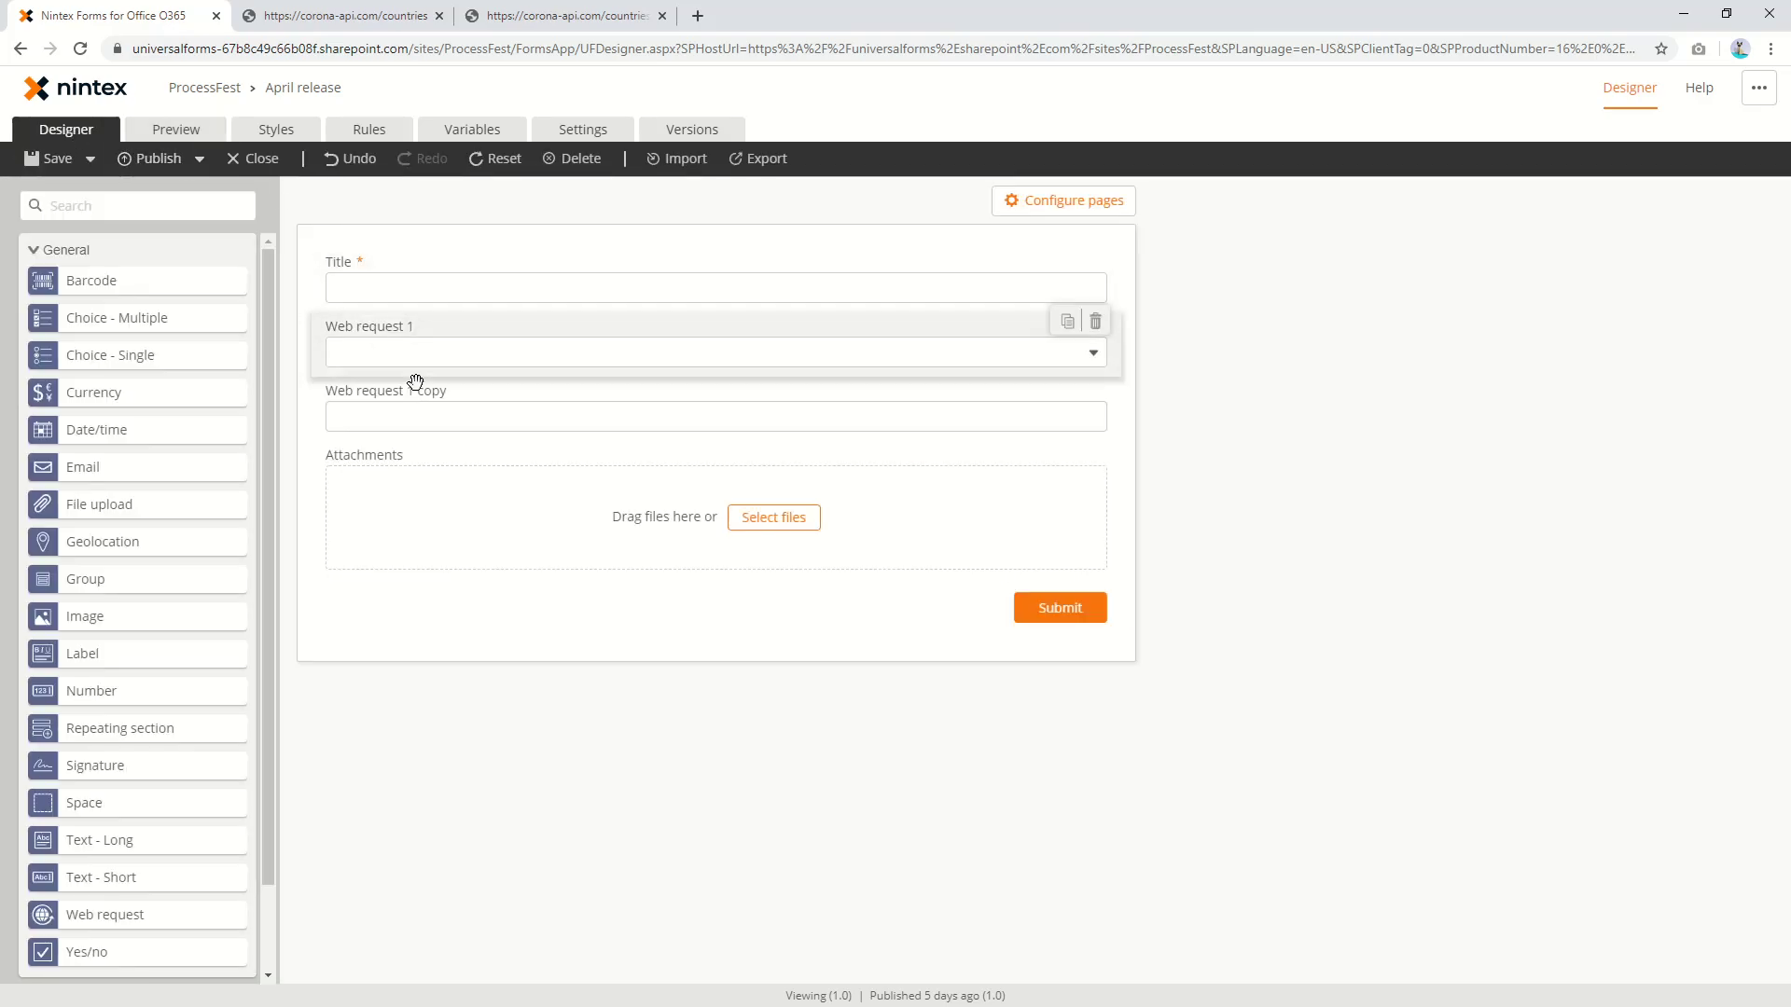
{"action": "left_click", "coordinate": [479, 439]}
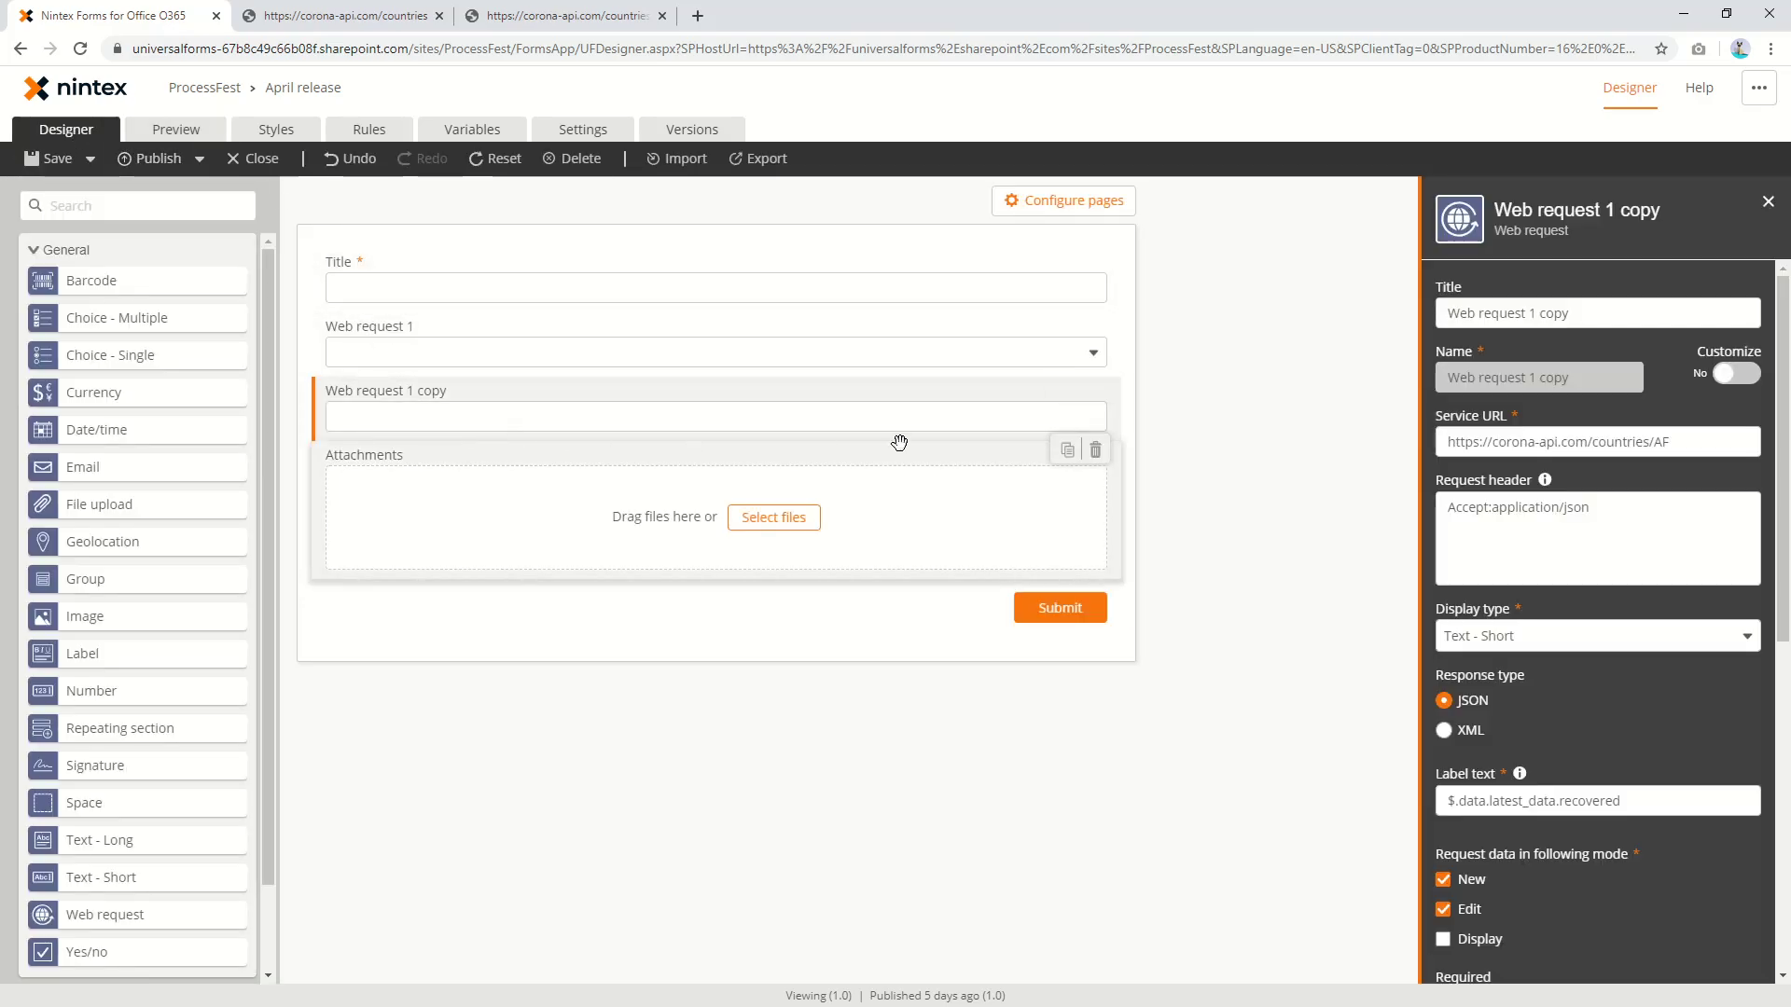
{"action": "left_click", "coordinate": [620, 353]}
{"action": "left_click", "coordinate": [828, 405]}
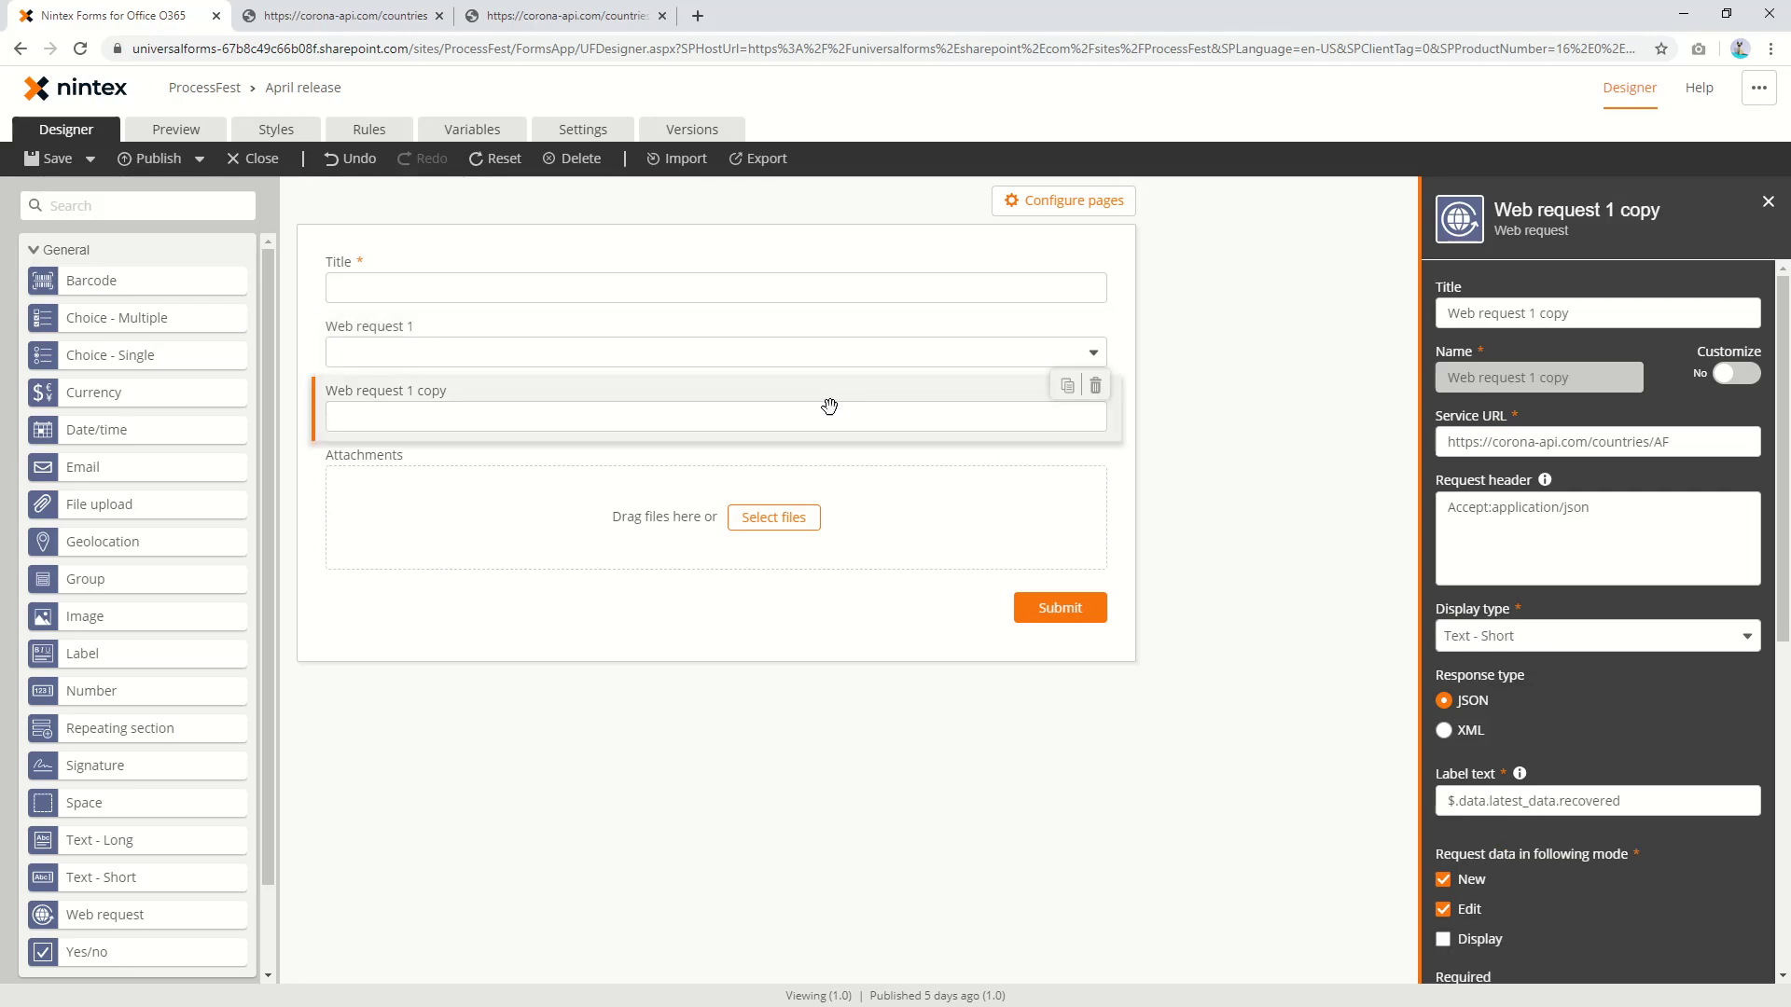
{"action": "left_click_drag", "start_coordinate": [1698, 446], "coordinate": [1424, 446]}
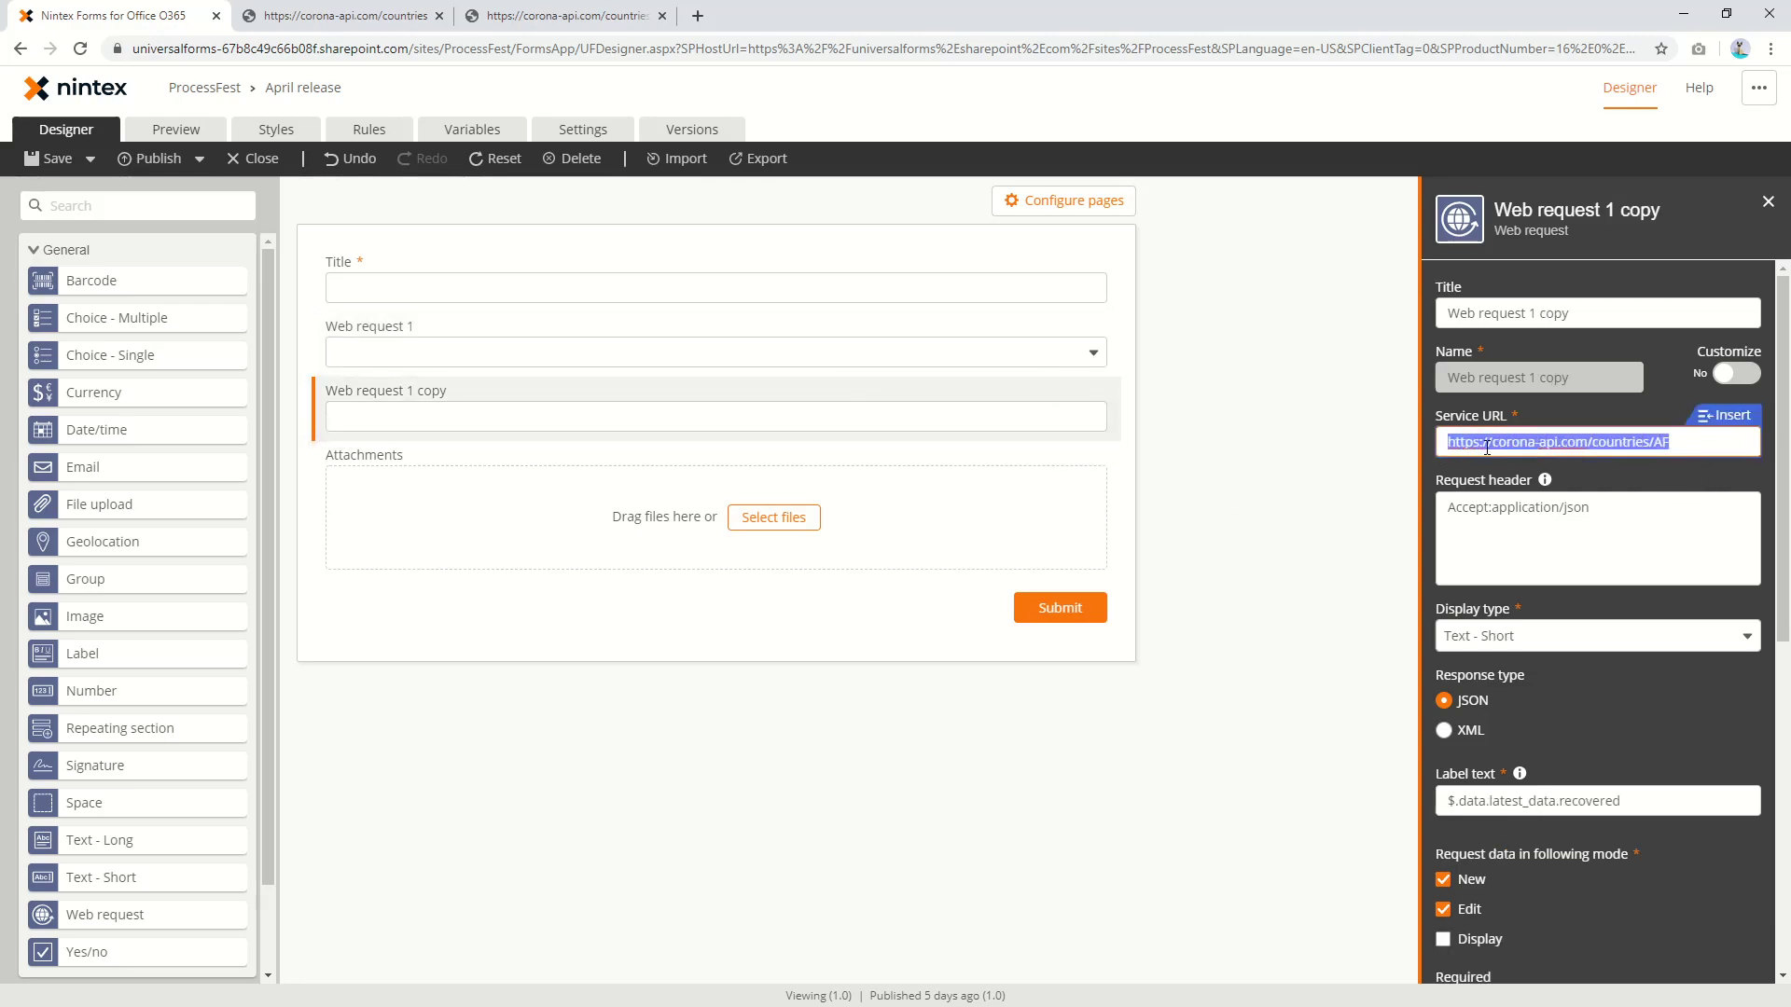
{"action": "mouse_move", "coordinate": [1636, 443]}
{"action": "left_click", "coordinate": [560, 16]}
Locate the AF code in the address and "recovered":648 in the Afghanistan JSON.
{"action": "left_click", "coordinate": [966, 156]}
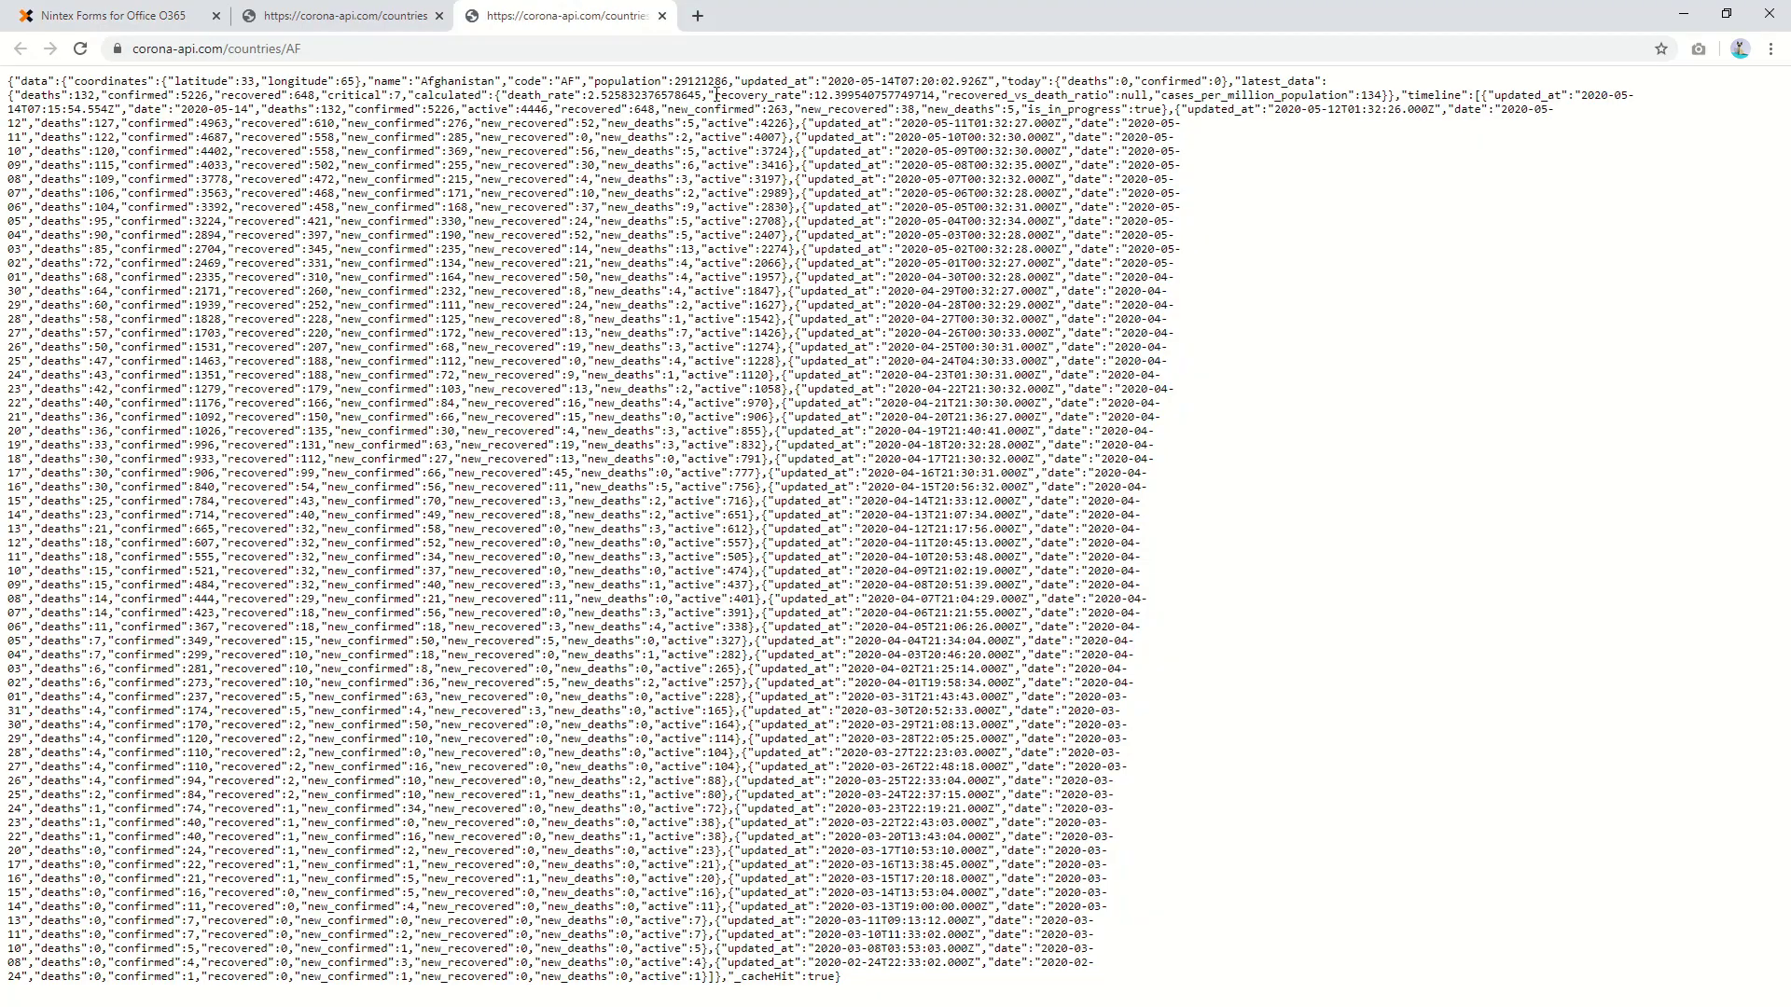
{"action": "left_click", "coordinate": [121, 16]}
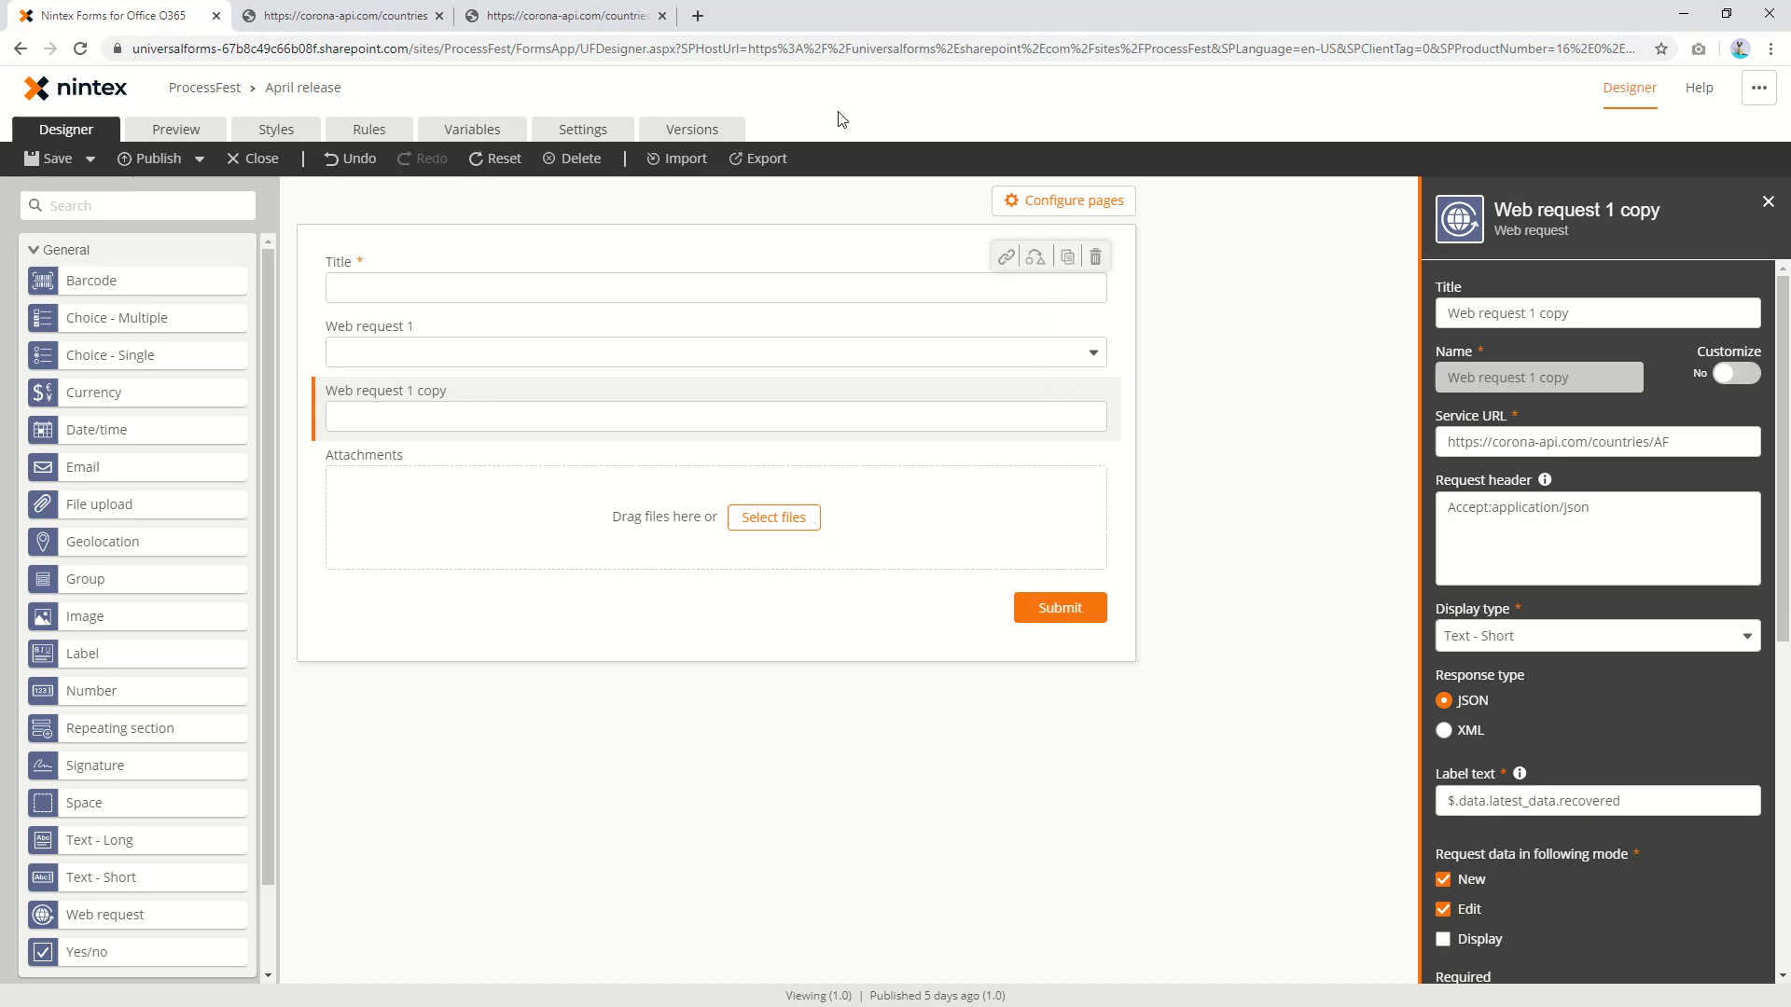
{"action": "left_click", "coordinate": [571, 26]}
{"action": "left_click", "coordinate": [279, 48]}
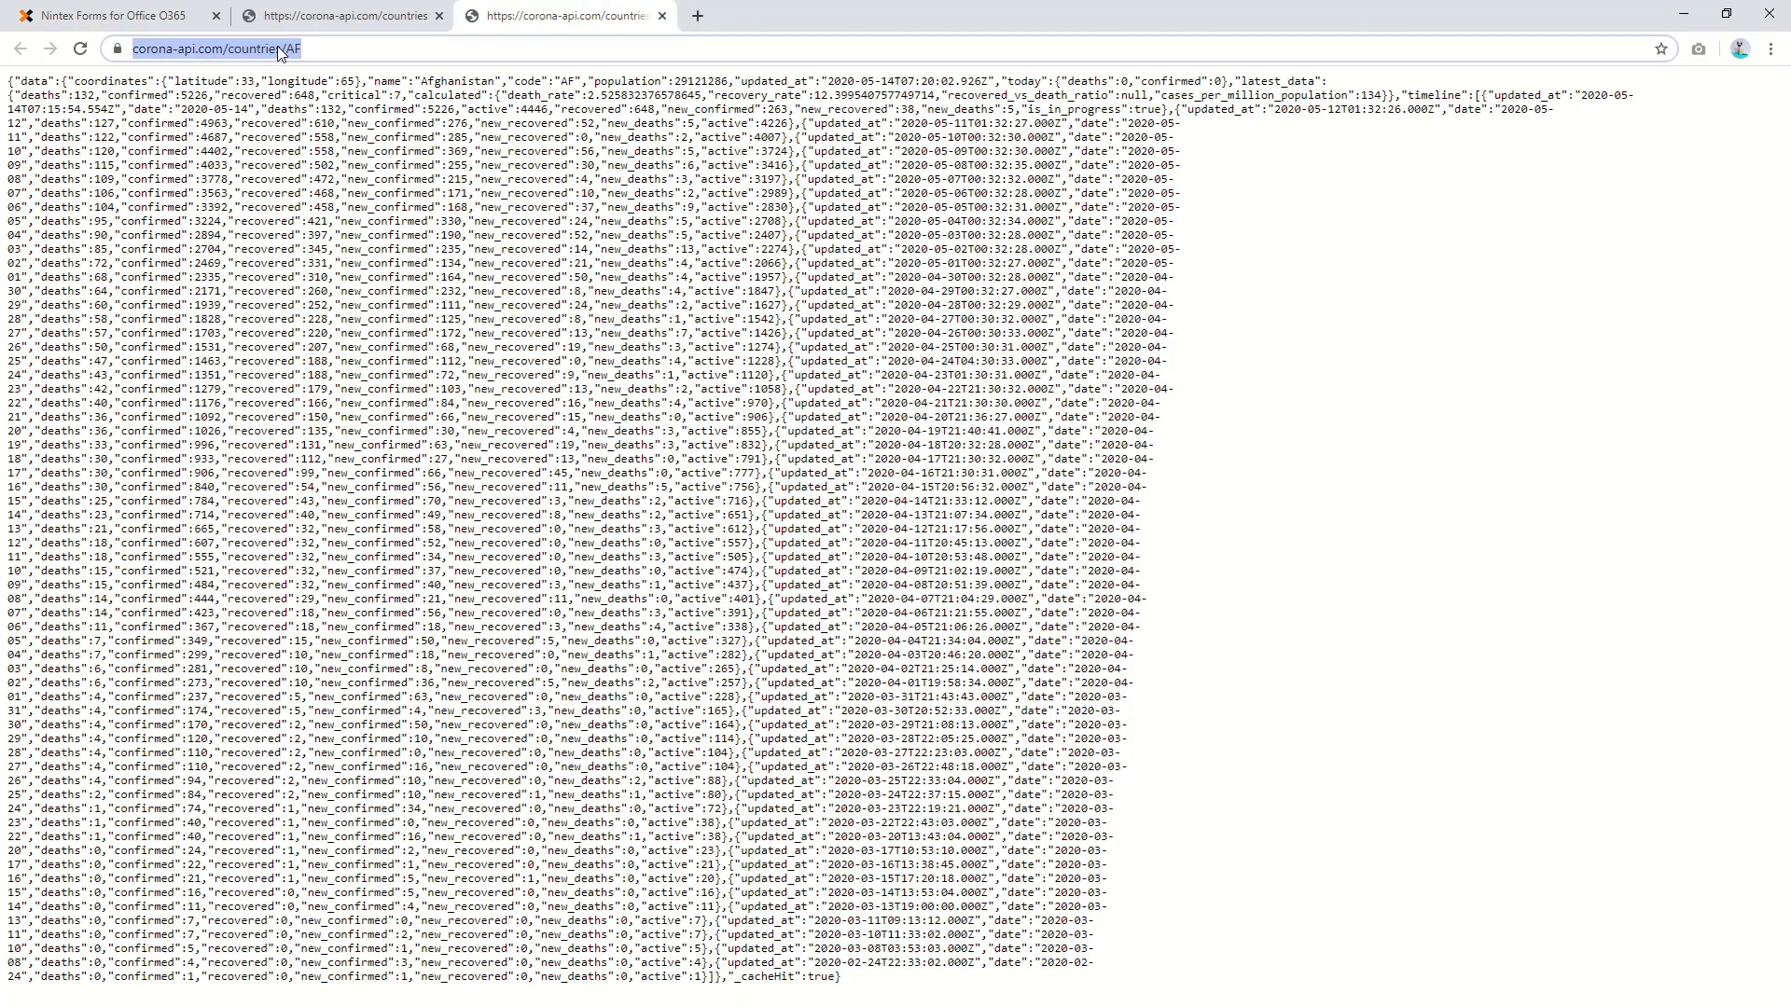
{"action": "left_click", "coordinate": [316, 51]}
{"action": "left_click_drag", "start_coordinate": [330, 48], "coordinate": [360, 51]}
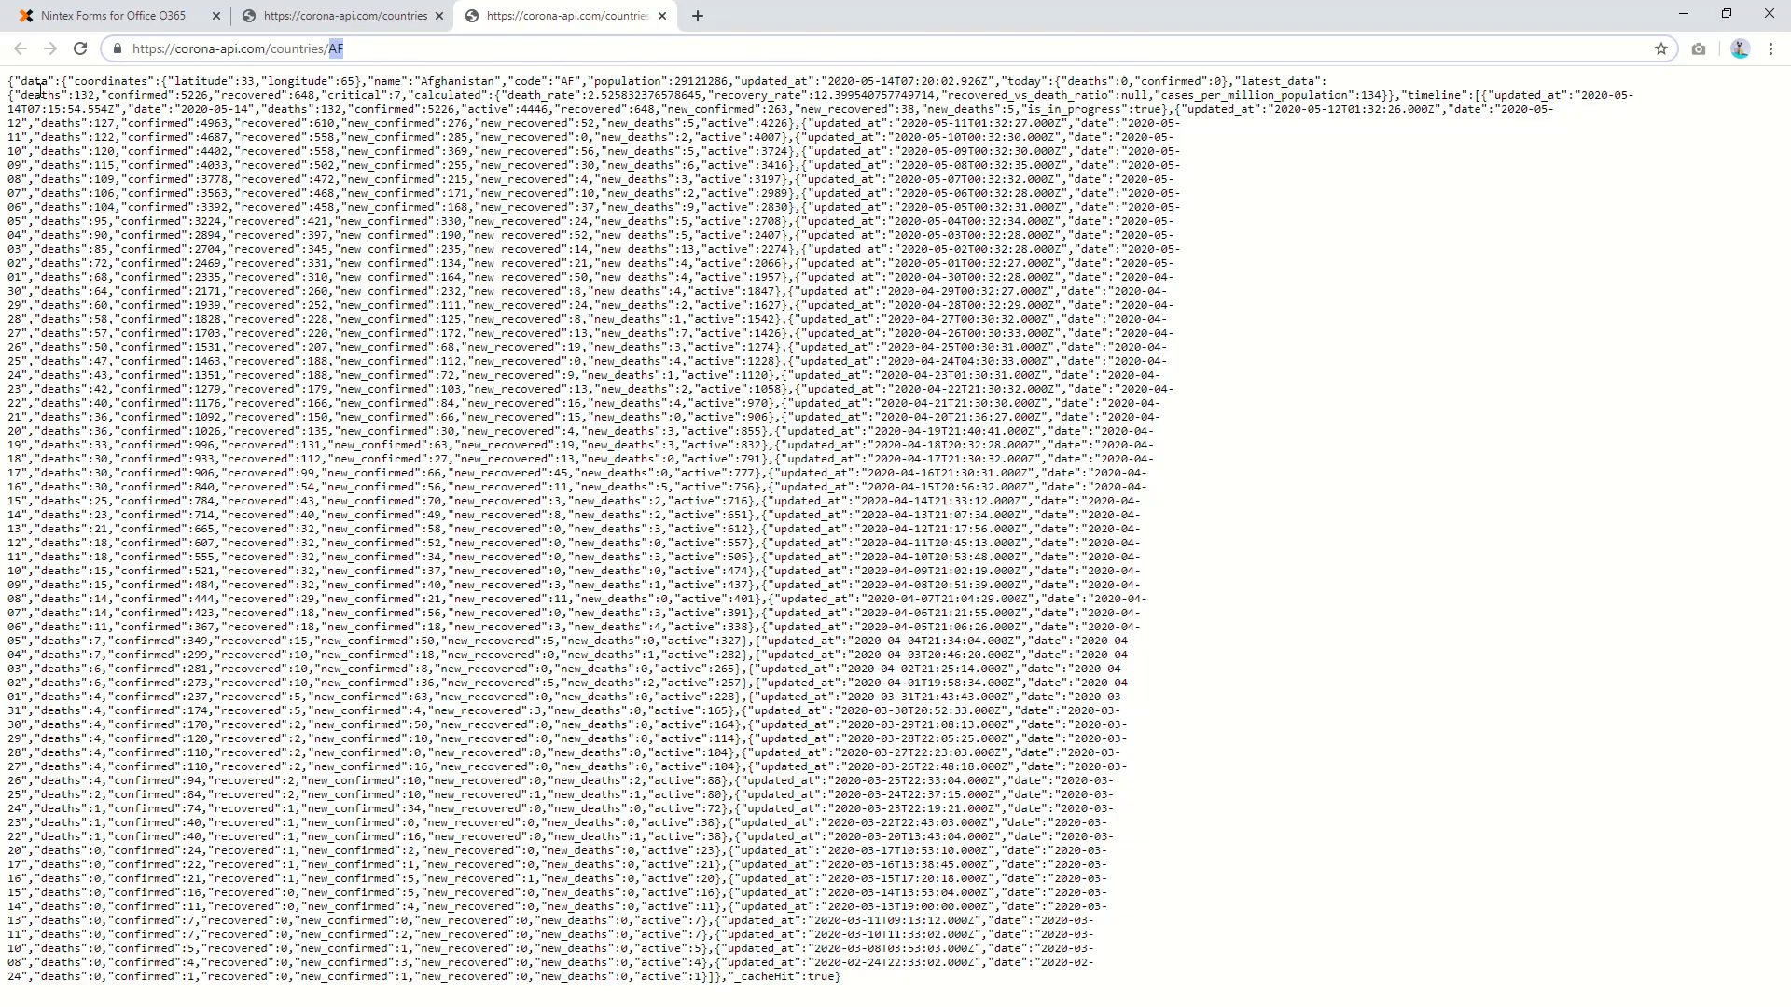
{"action": "left_click_drag", "start_coordinate": [207, 95], "coordinate": [310, 94]}
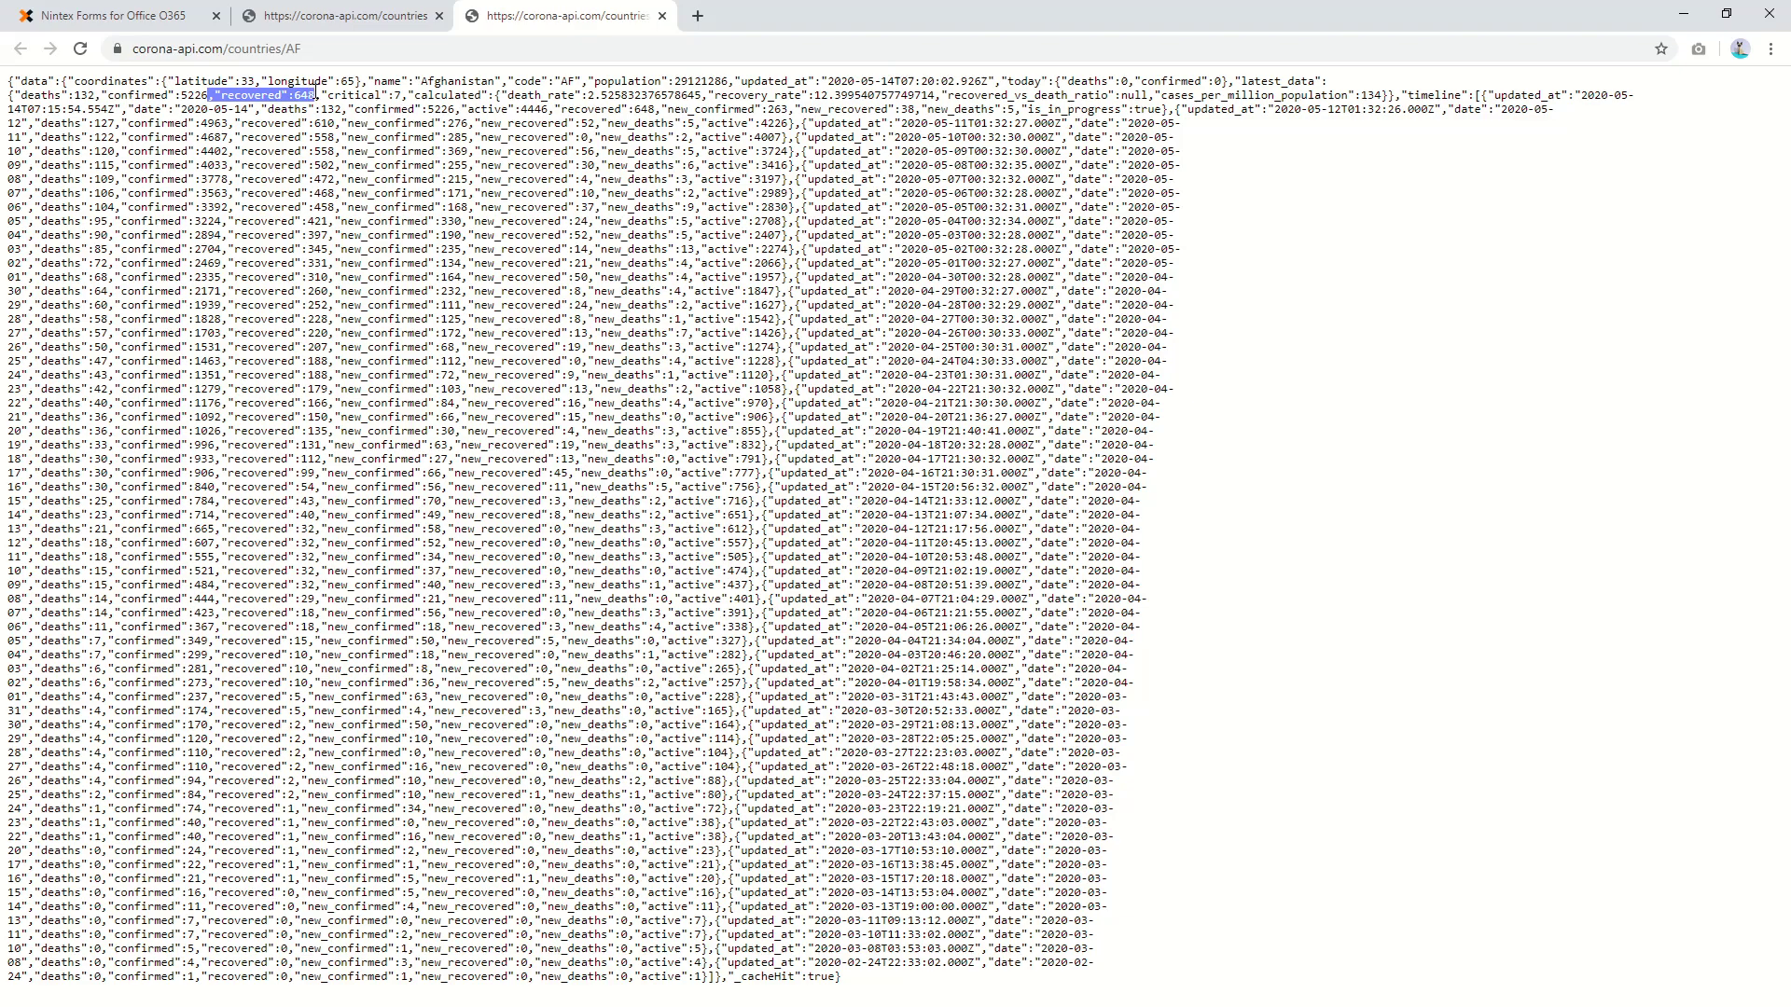
{"action": "left_click", "coordinate": [112, 15]}
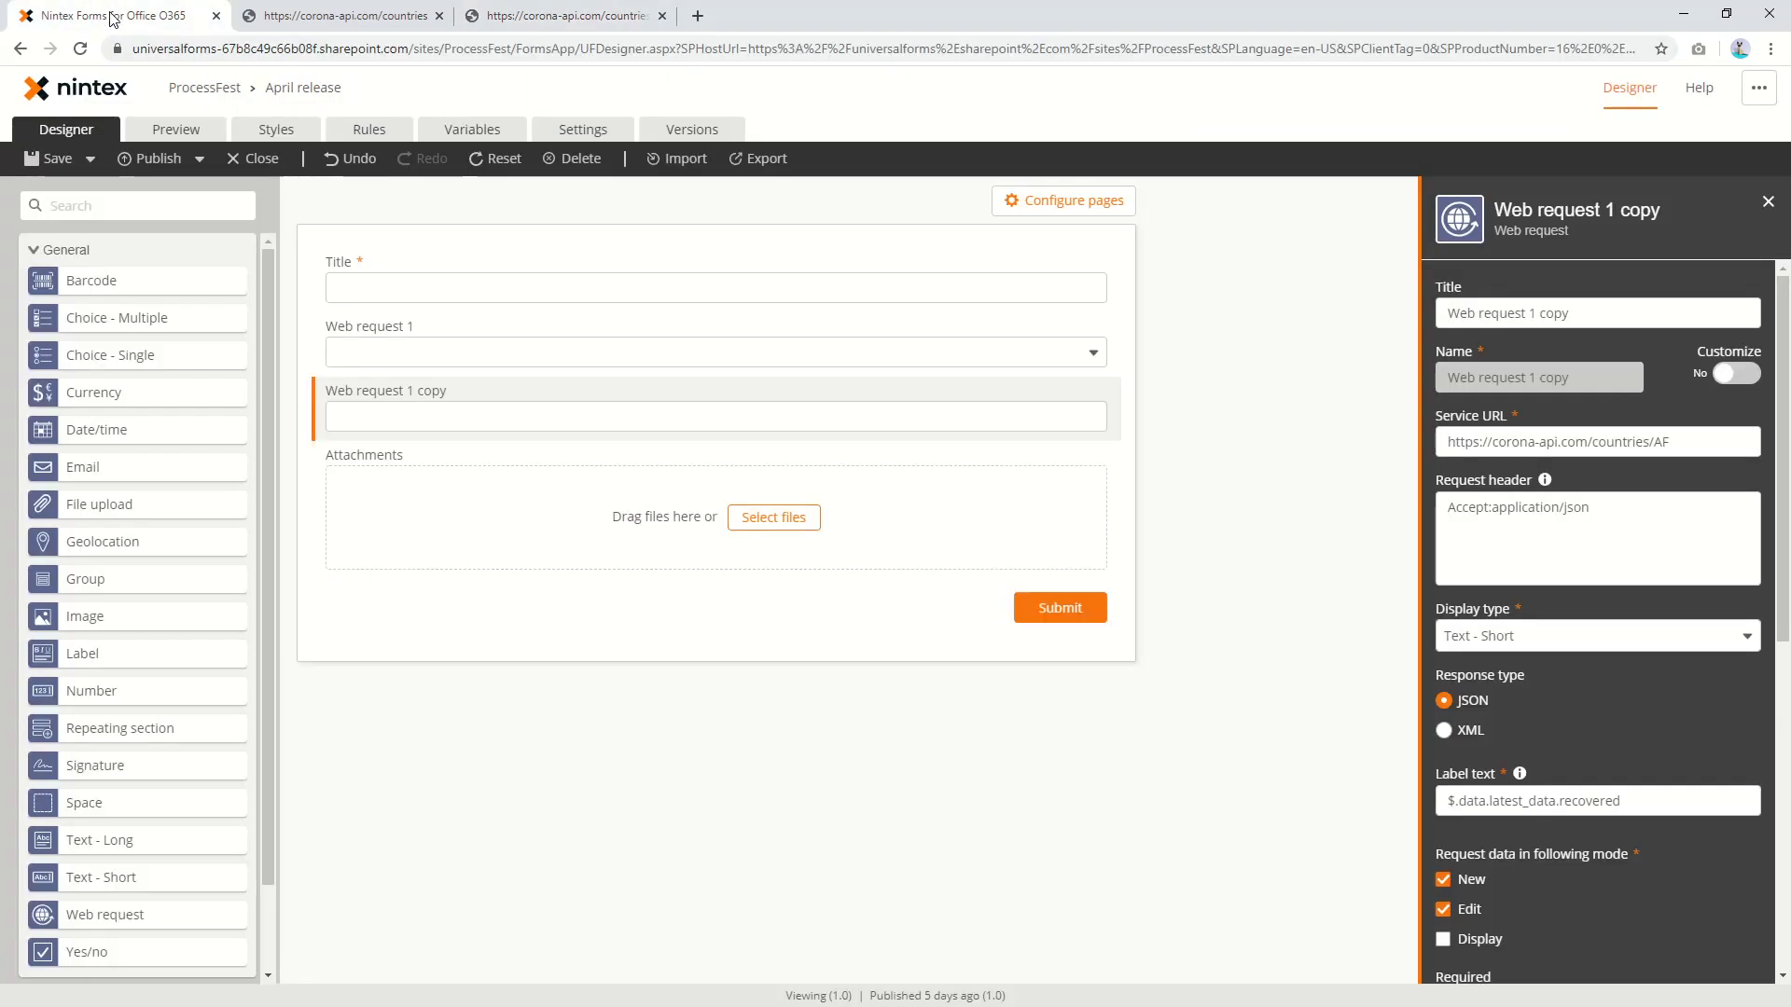
Preview with Aruba chosen in Web request 1 and highlight the unchanged 648 in the copy field.
{"action": "left_click", "coordinate": [206, 129]}
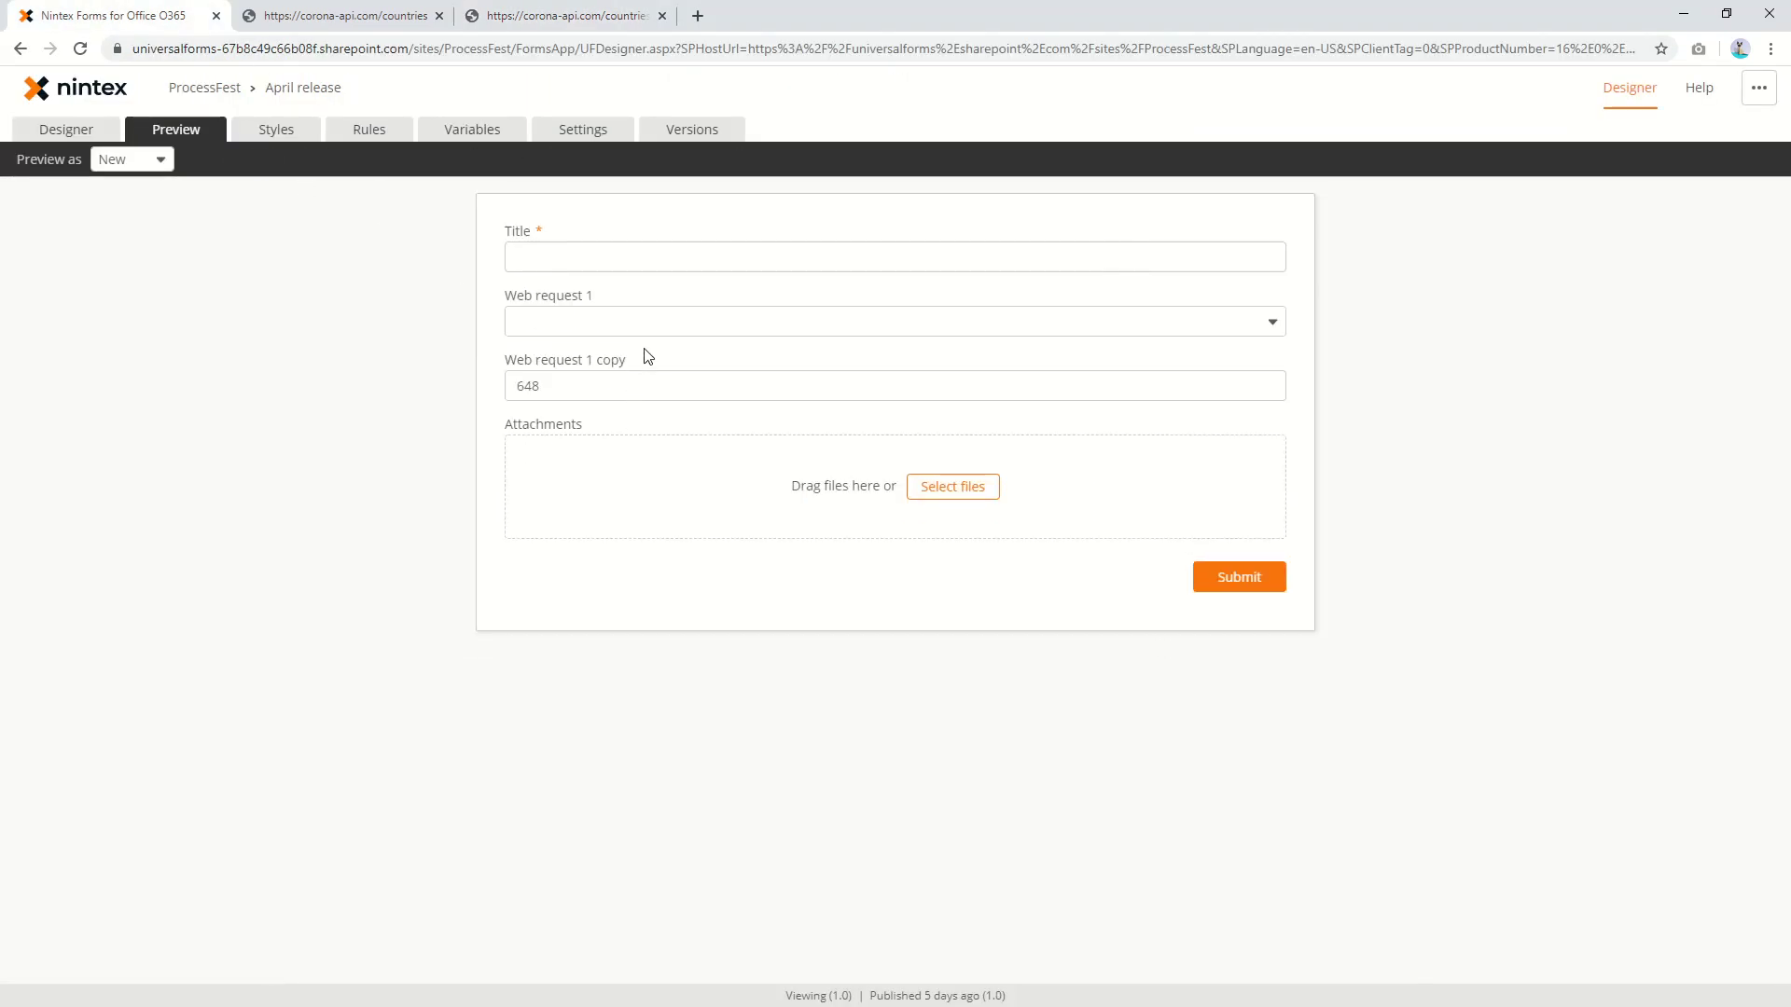
{"action": "left_click", "coordinate": [652, 324]}
{"action": "scroll", "coordinate": [624, 484], "scroll_direction": "down", "scroll_amount": 3}
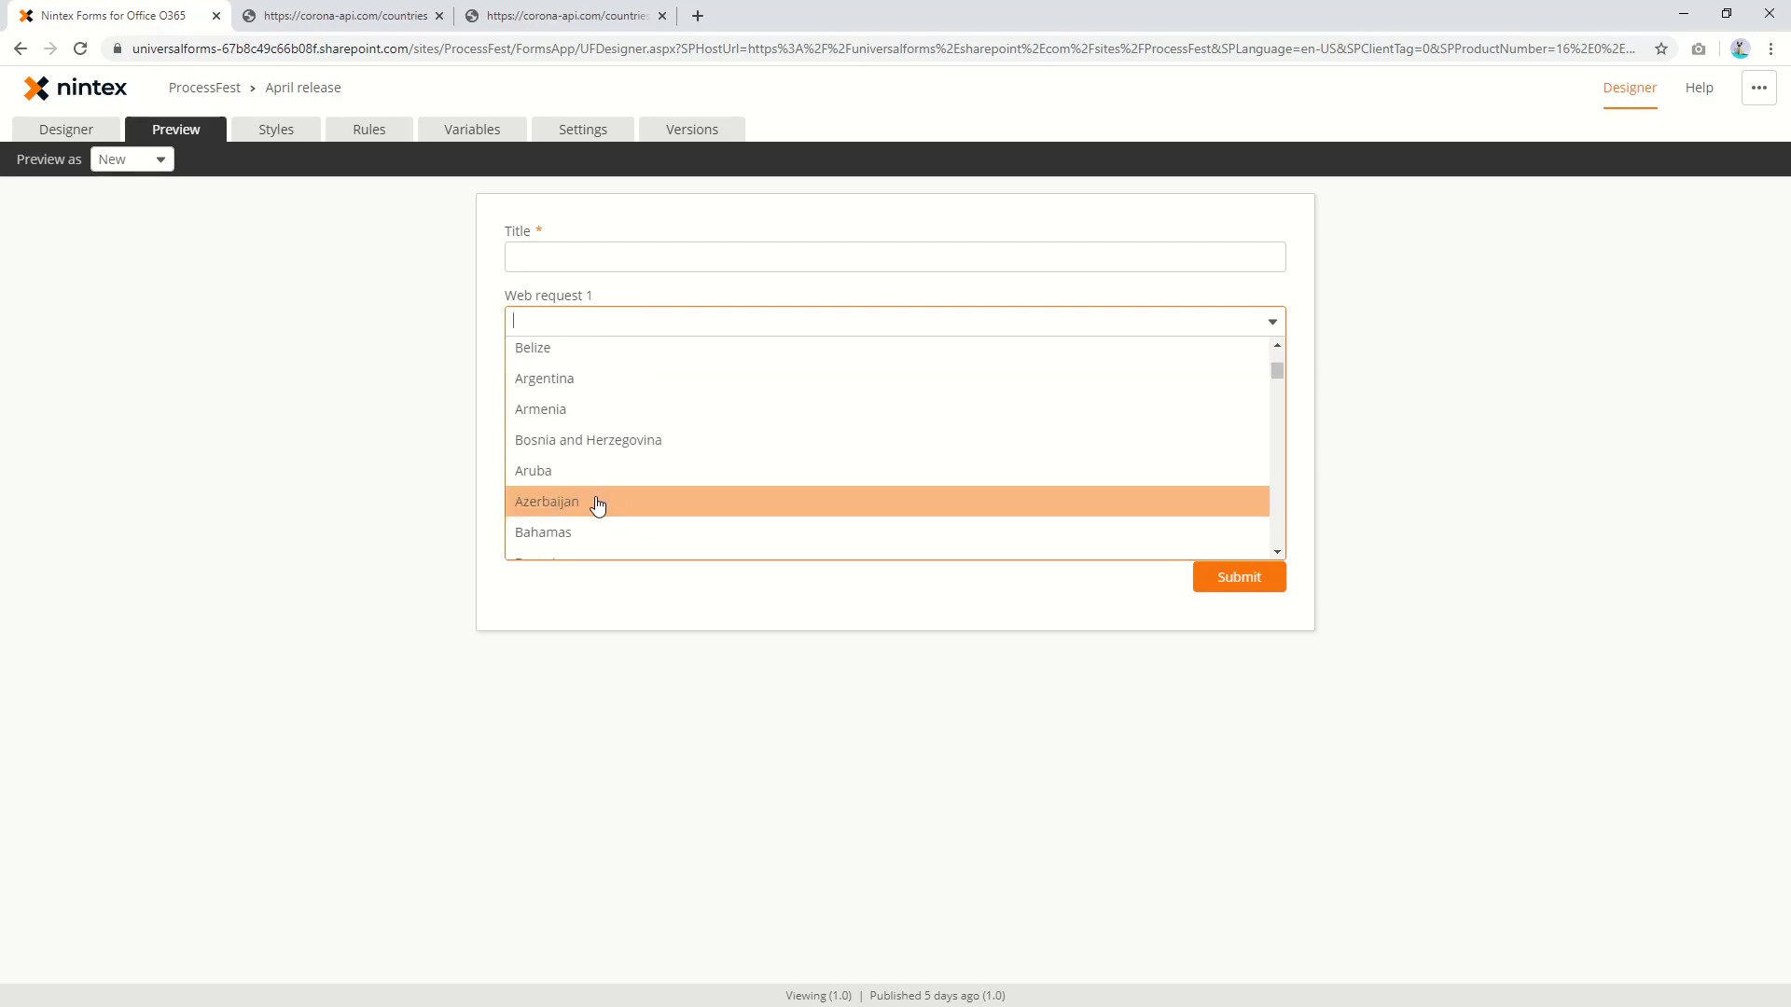
{"action": "left_click", "coordinate": [560, 471]}
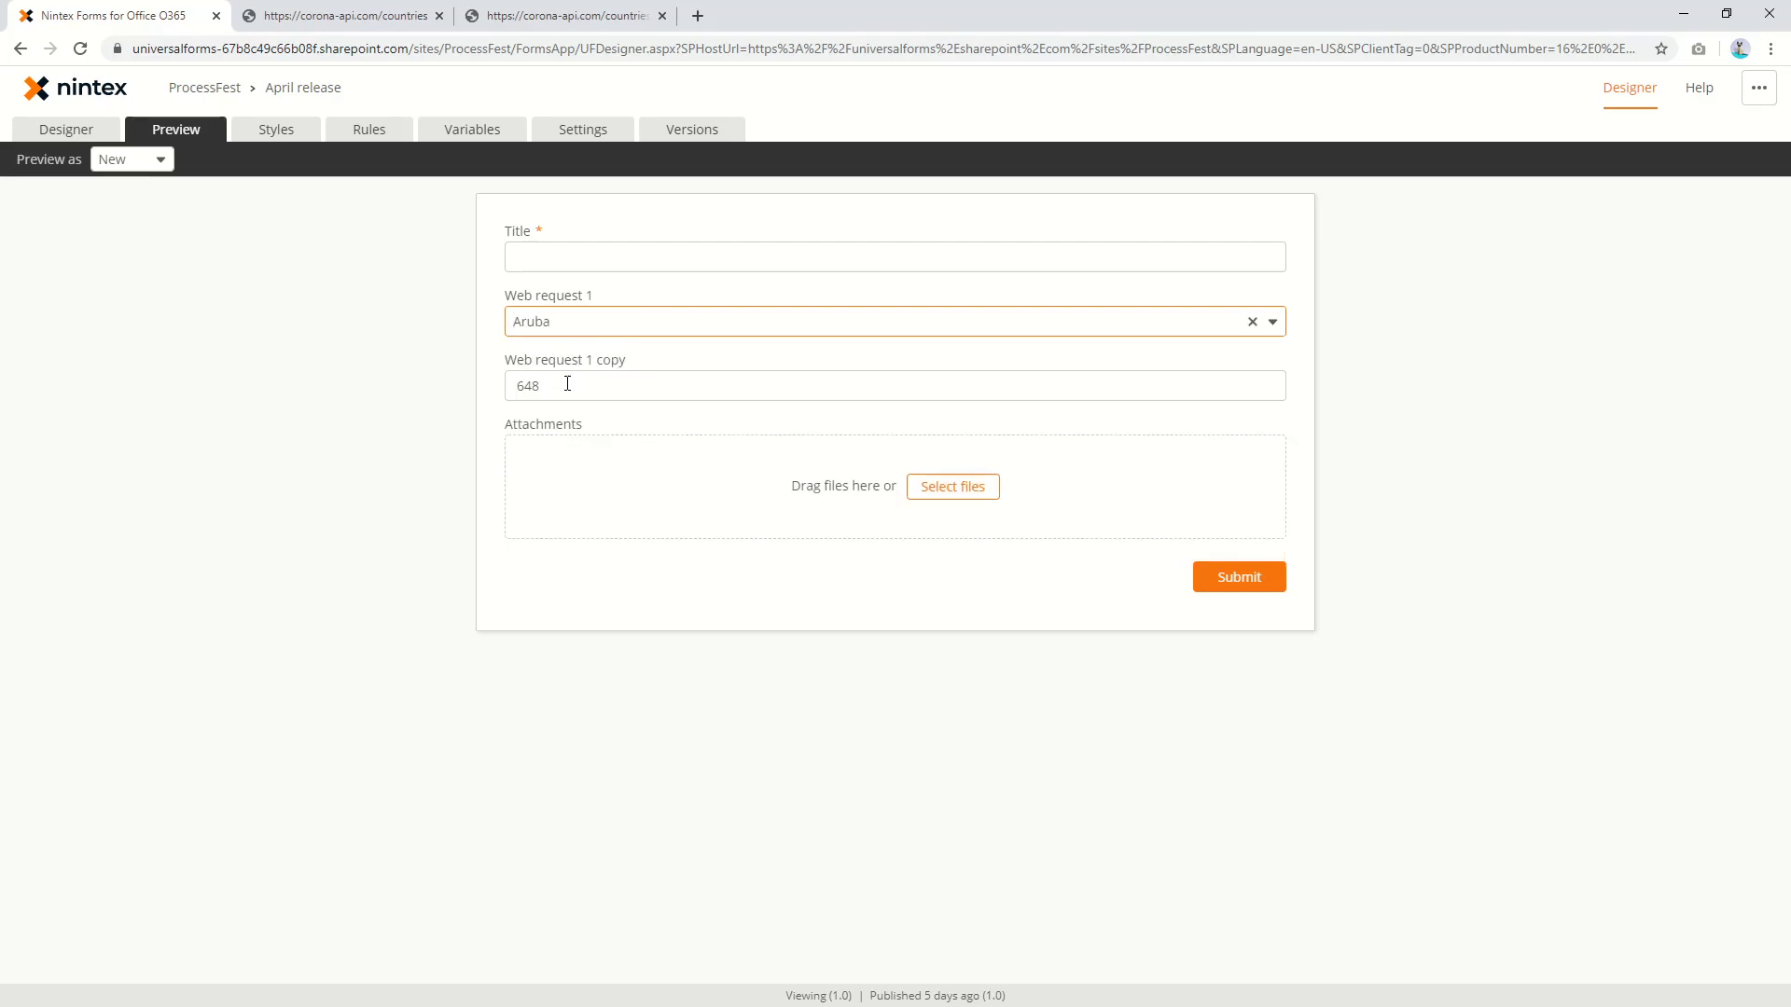
{"action": "left_click_drag", "start_coordinate": [563, 384], "coordinate": [520, 385]}
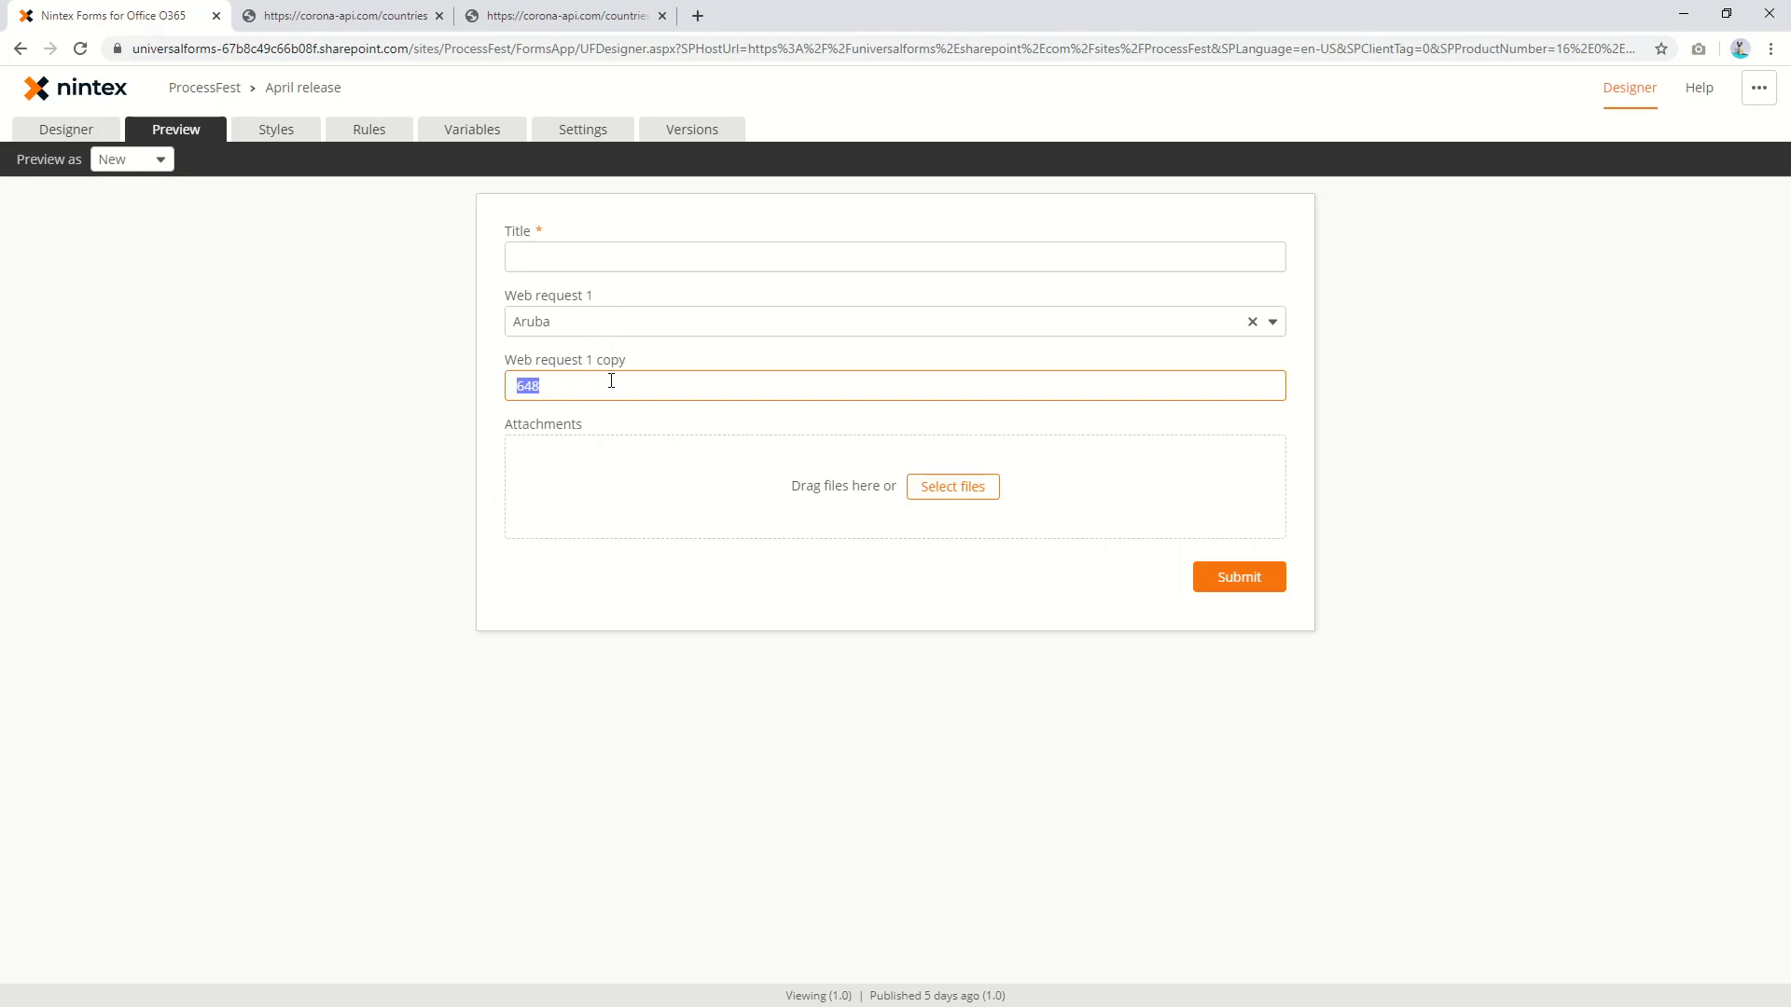
Change Web request 1's value text to $.data[*].code, matching the JSON code property.
{"action": "left_click", "coordinate": [65, 129]}
{"action": "left_click", "coordinate": [676, 362]}
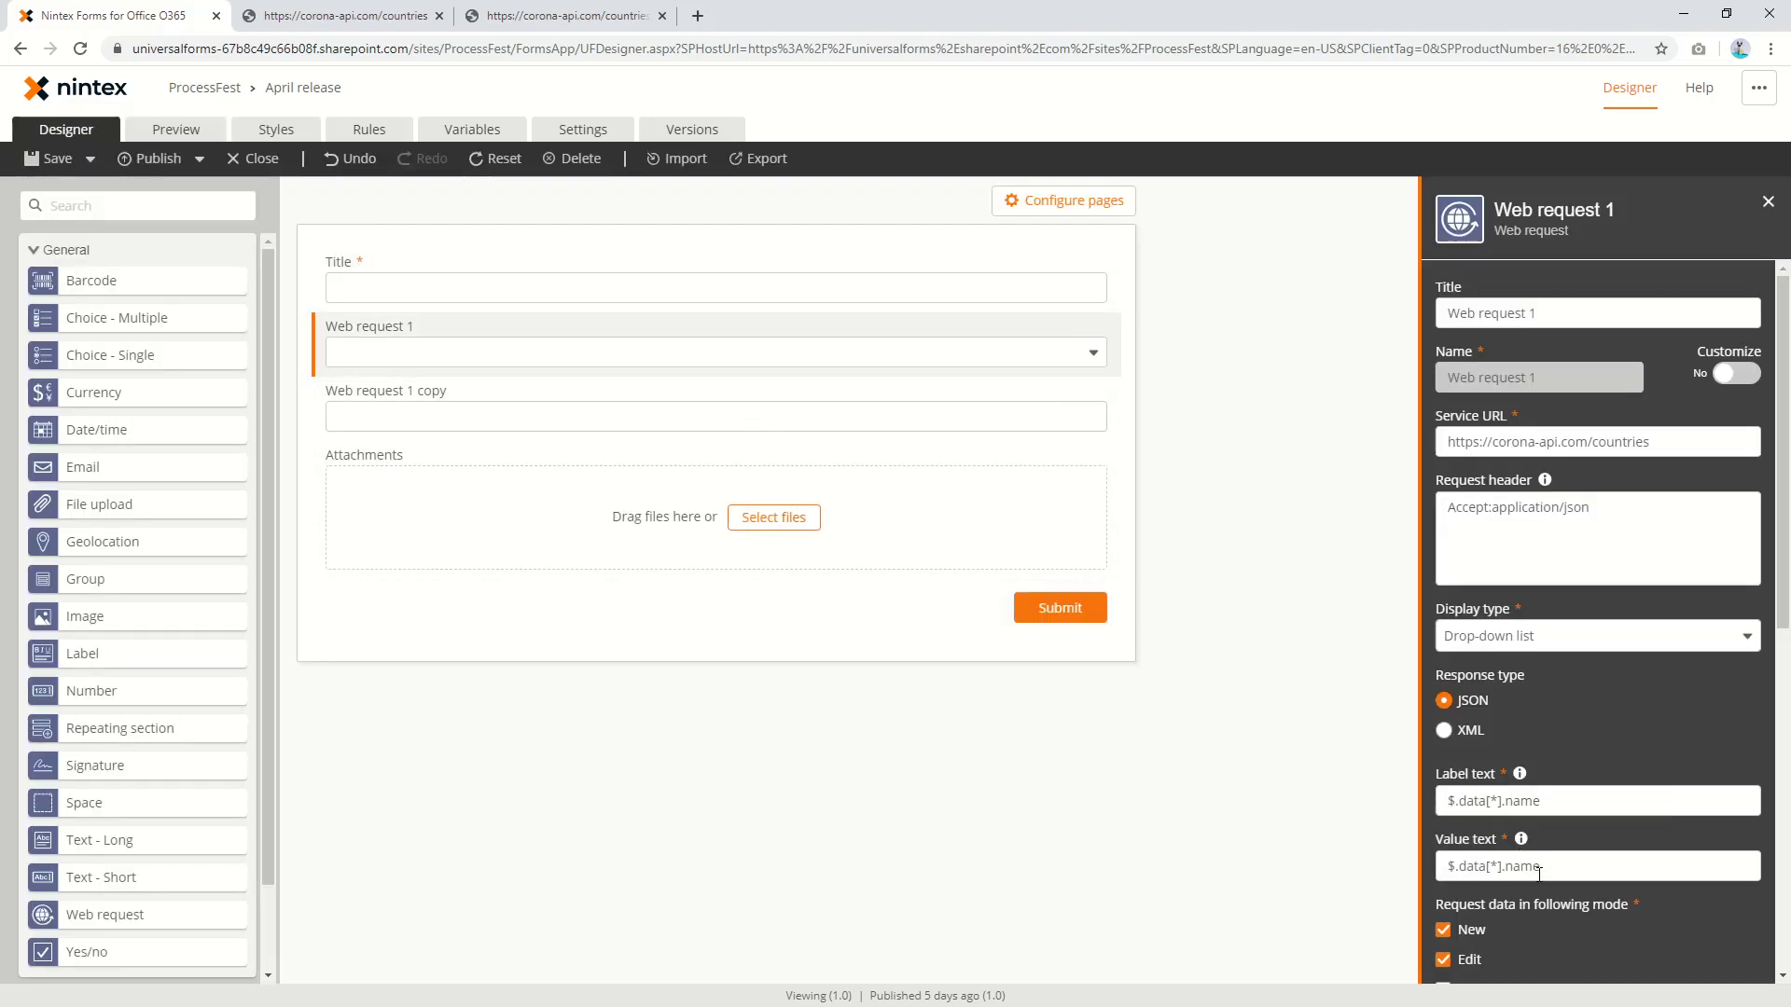
{"action": "double_click", "coordinate": [1528, 868]}
{"action": "left_click", "coordinate": [340, 15]}
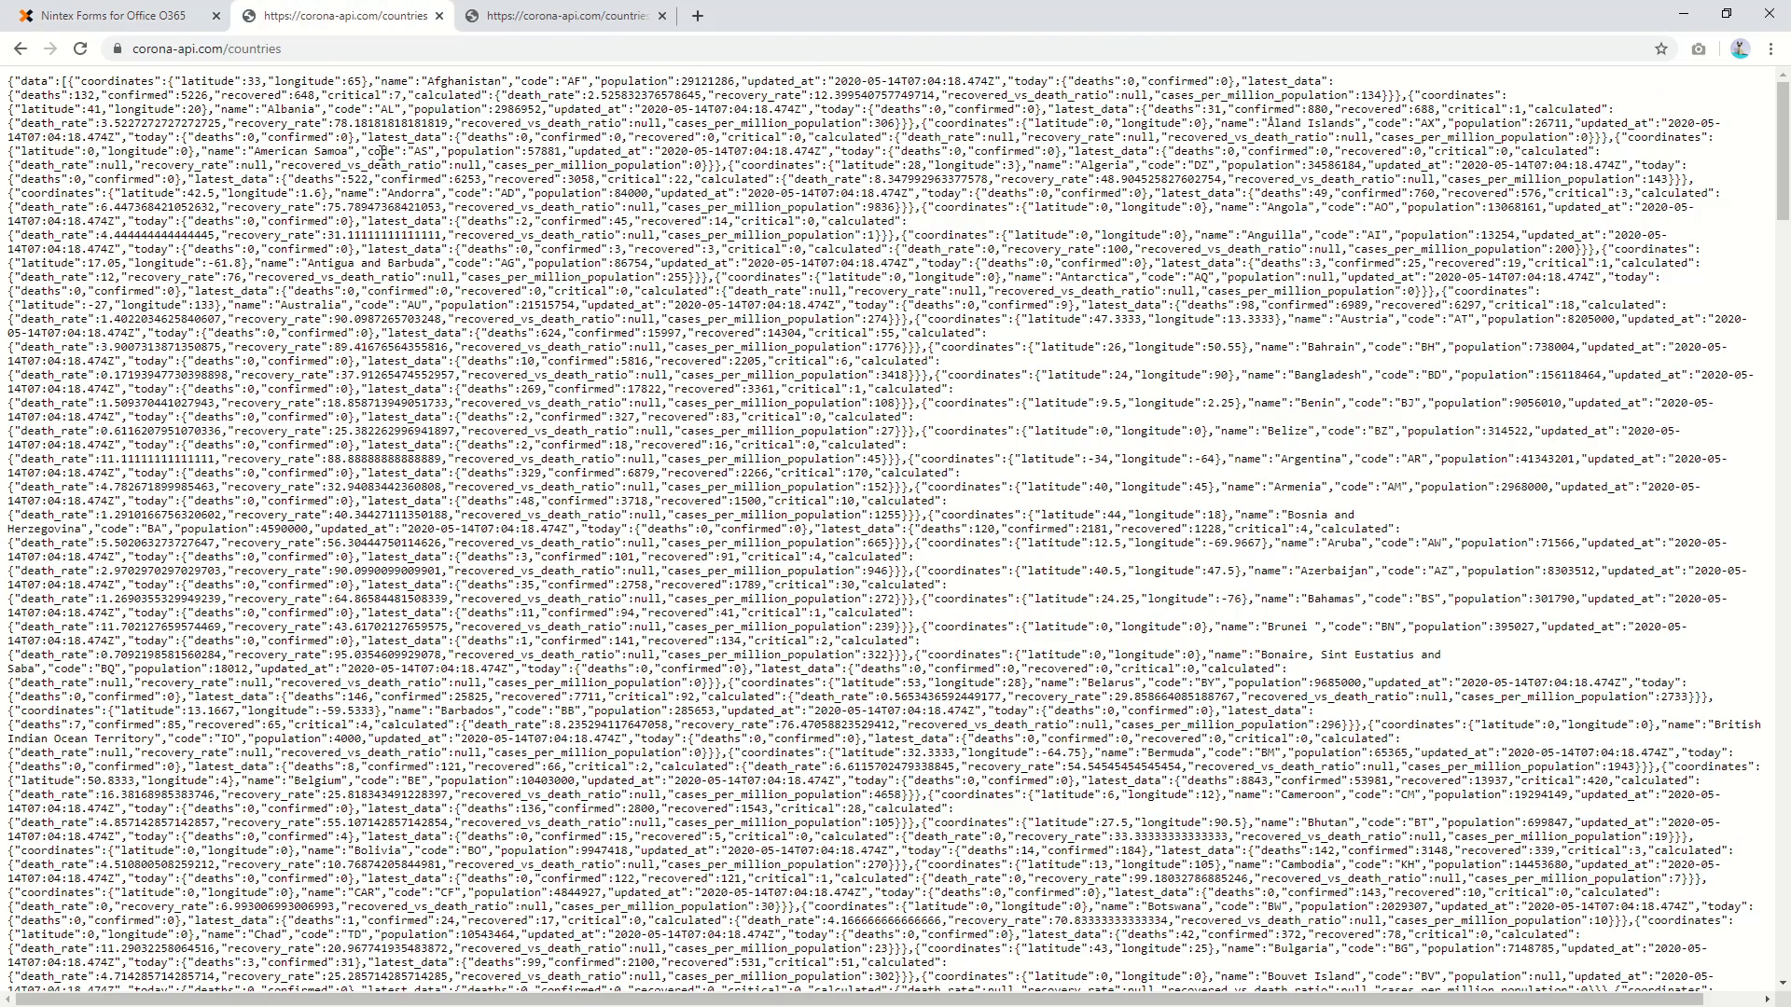
{"action": "double_click", "coordinate": [534, 80]}
{"action": "left_click", "coordinate": [112, 15]}
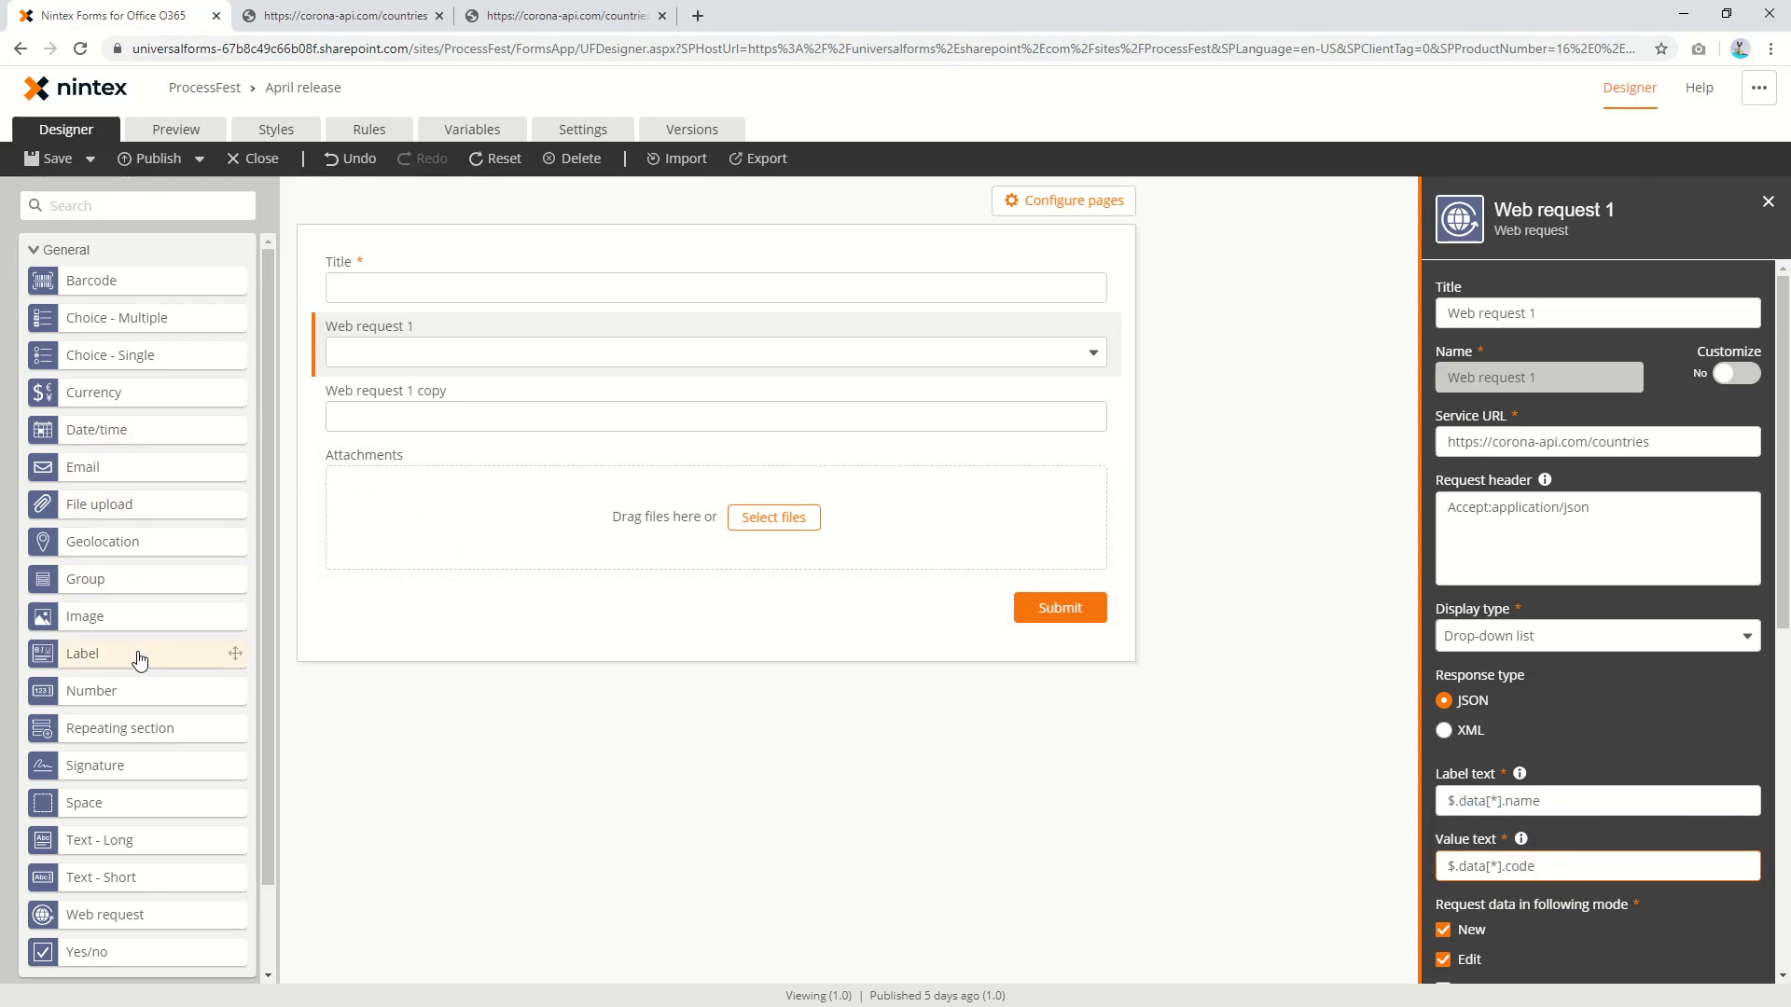
Add a shrunk Label beside Web request 1 and bring up its Insert list.
{"action": "left_click_drag", "start_coordinate": [141, 655], "coordinate": [1026, 352]}
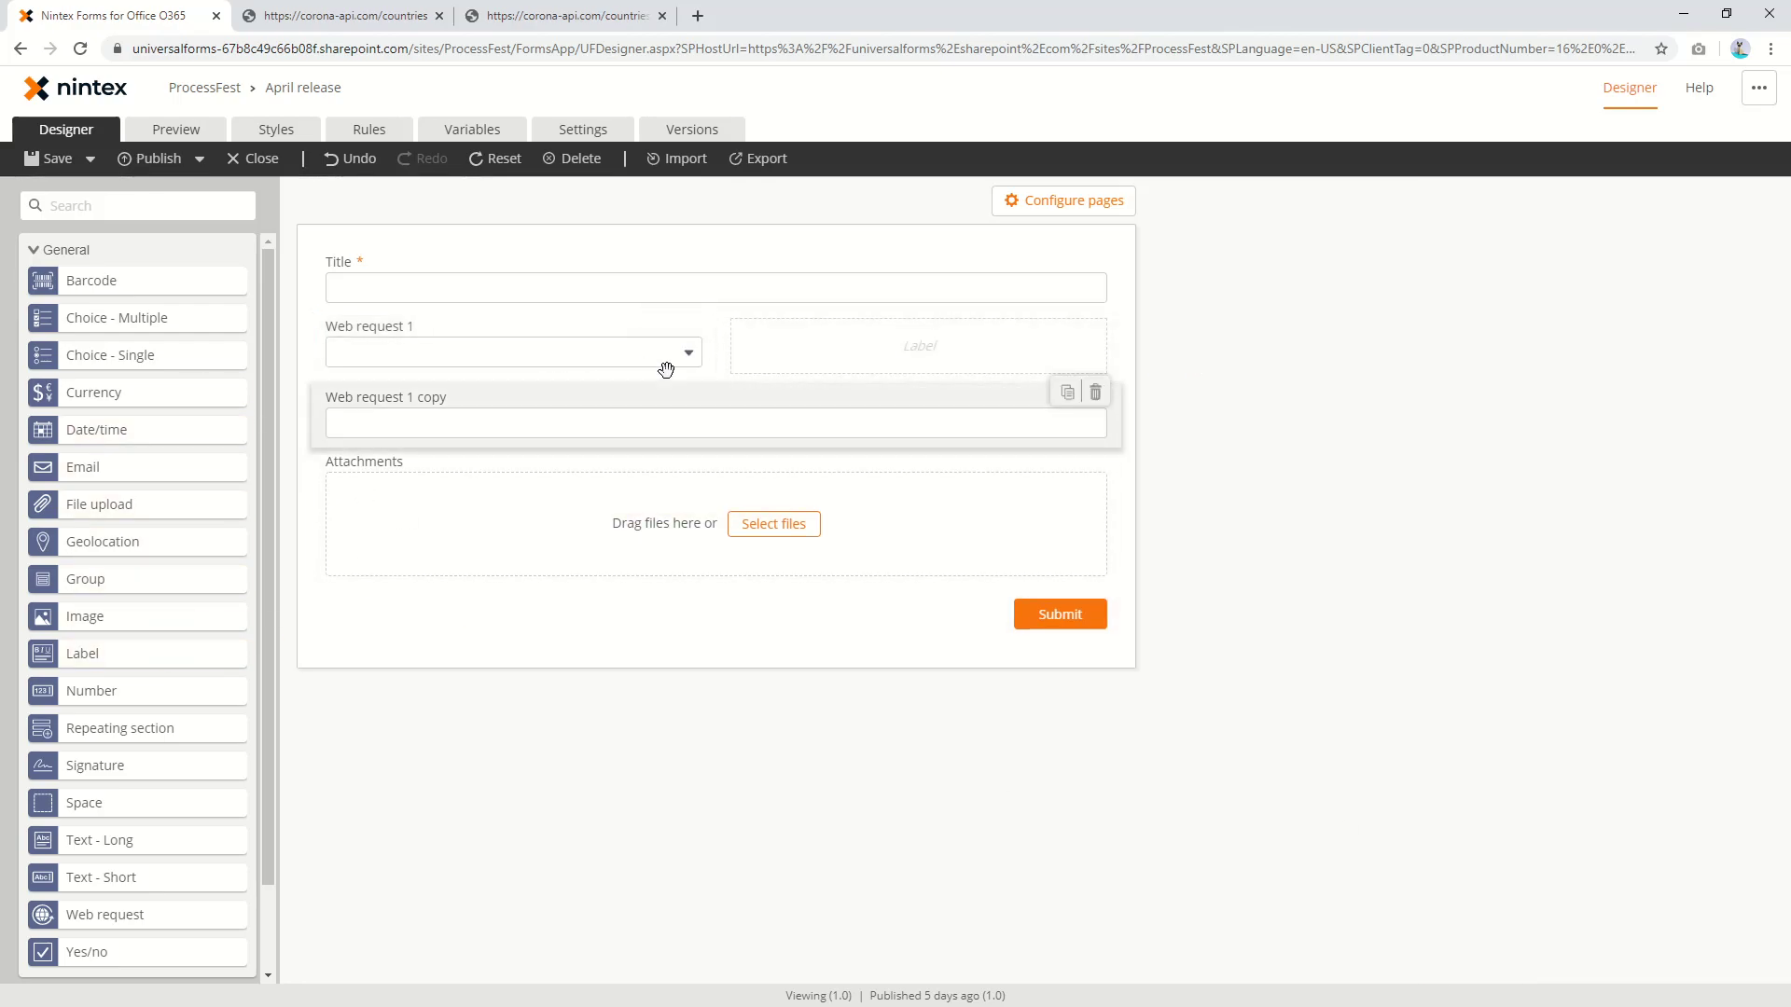
{"action": "left_click", "coordinate": [823, 335]}
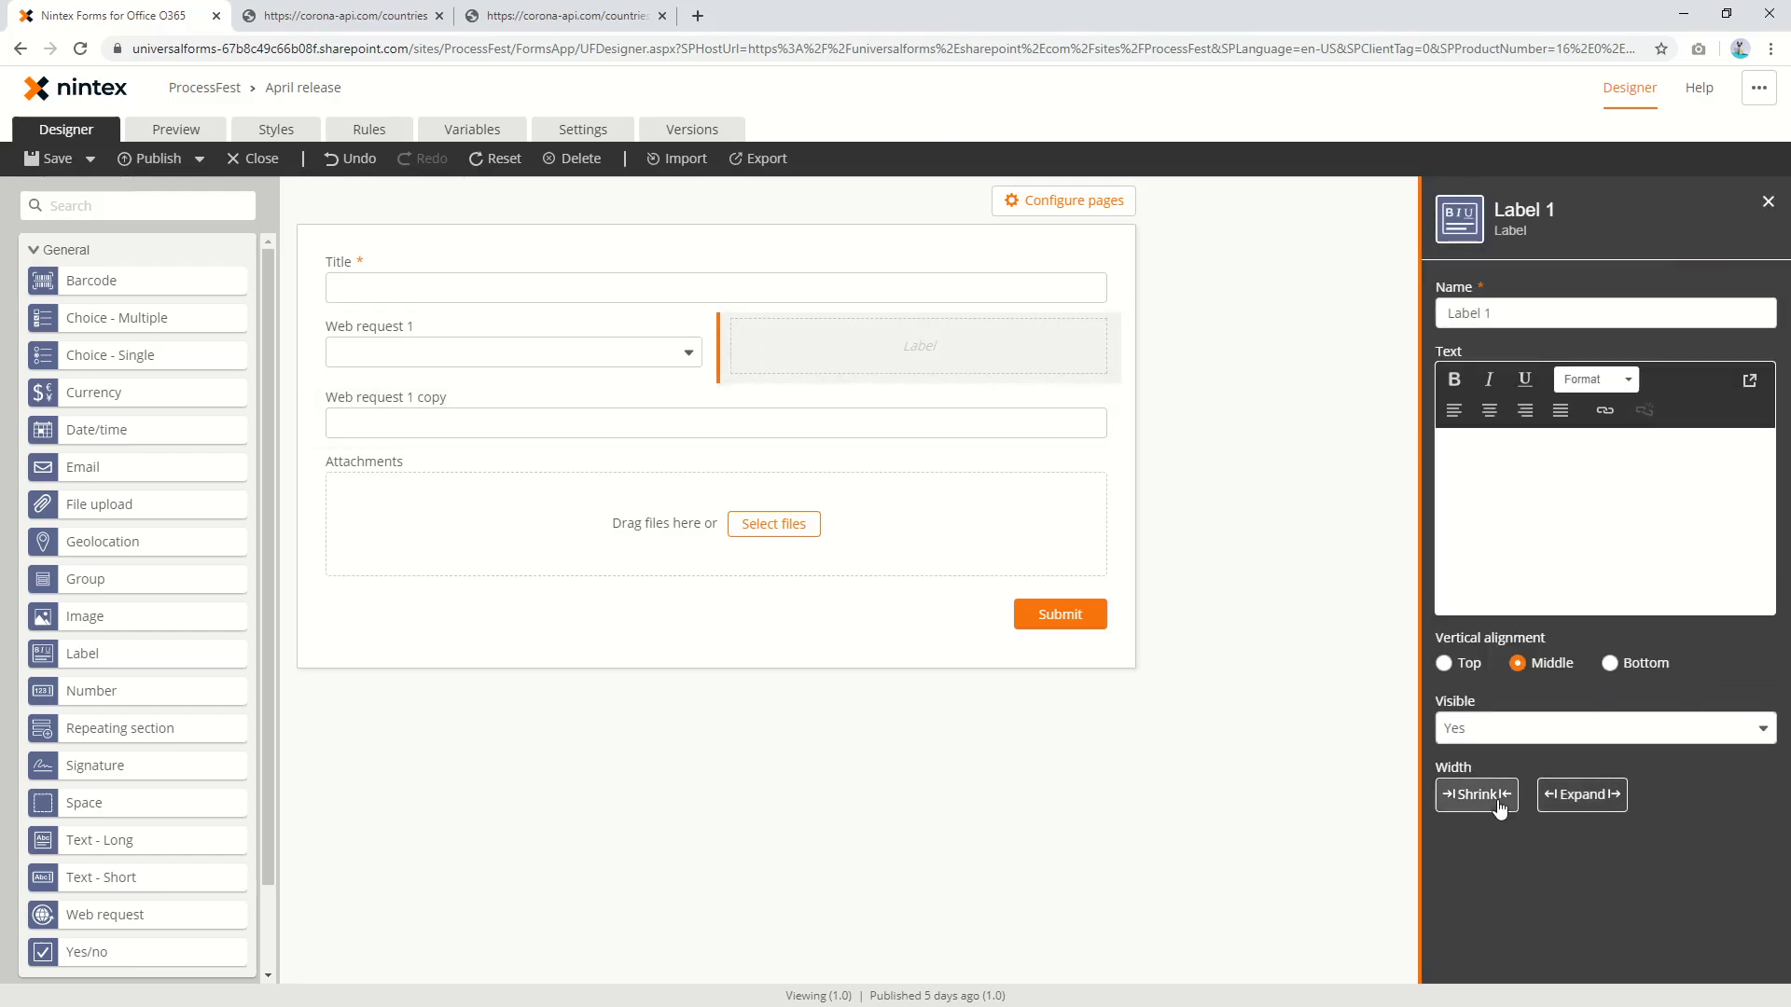
{"action": "left_click", "coordinate": [1497, 800]}
{"action": "left_click", "coordinate": [1459, 483]}
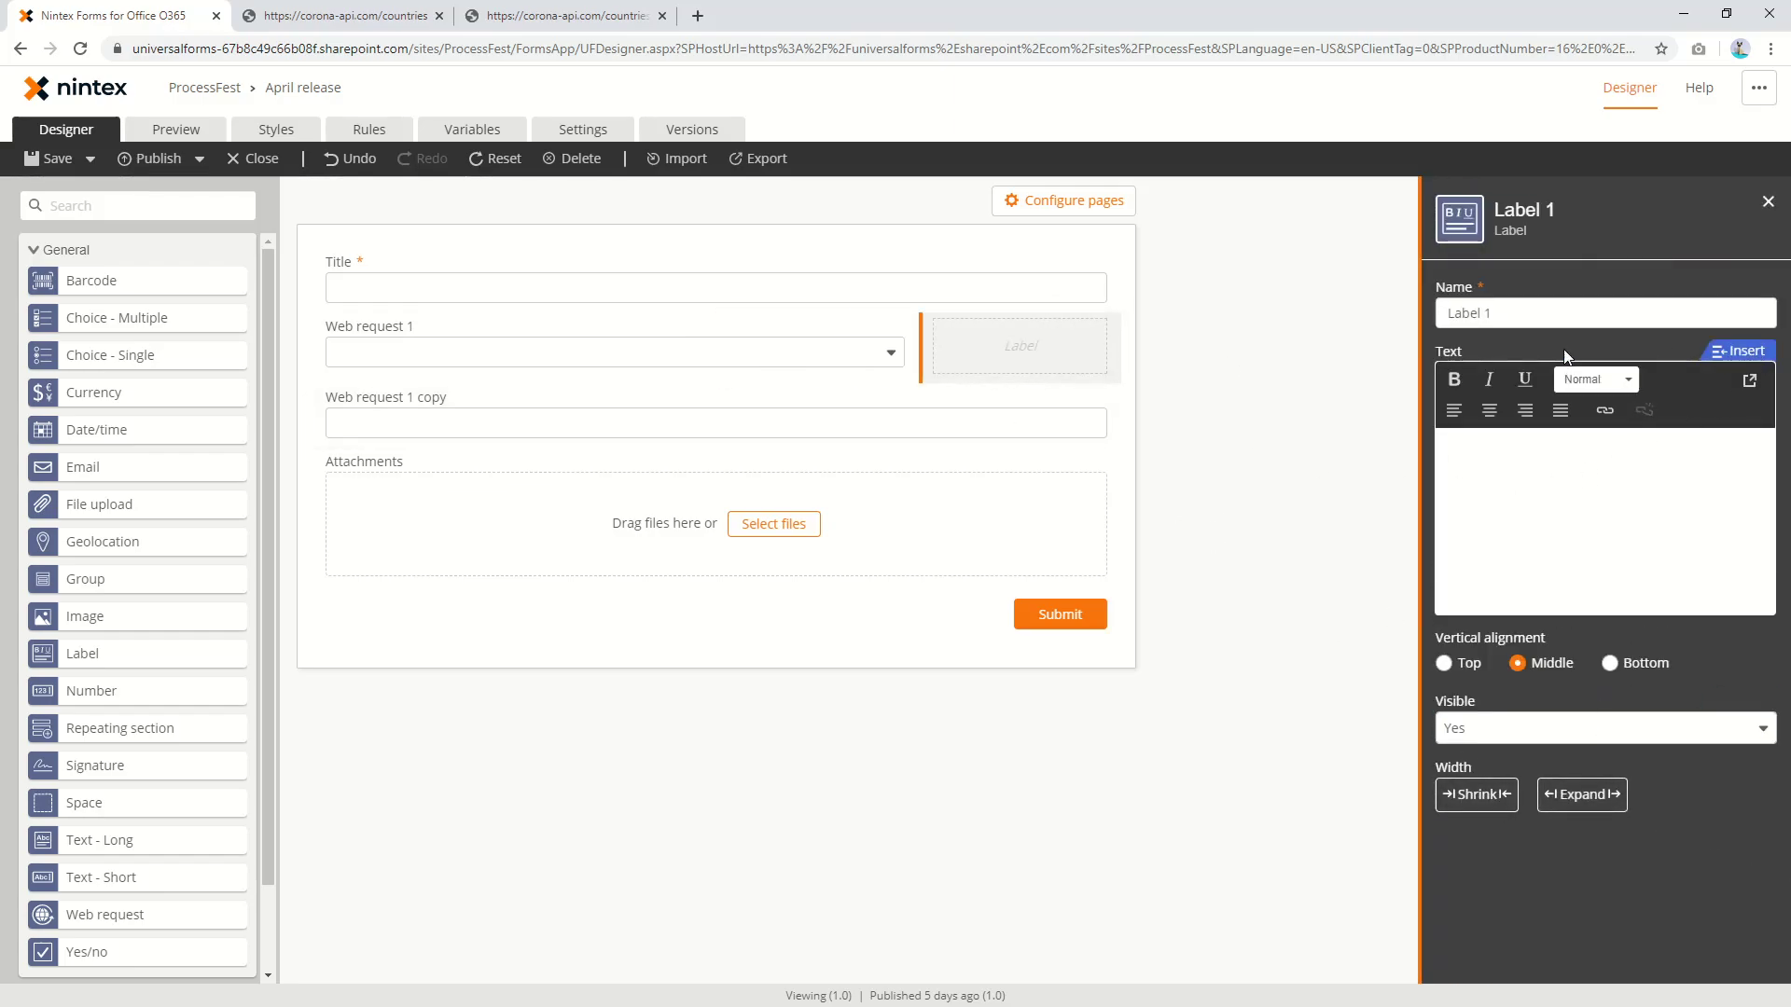
{"action": "left_click", "coordinate": [1744, 361]}
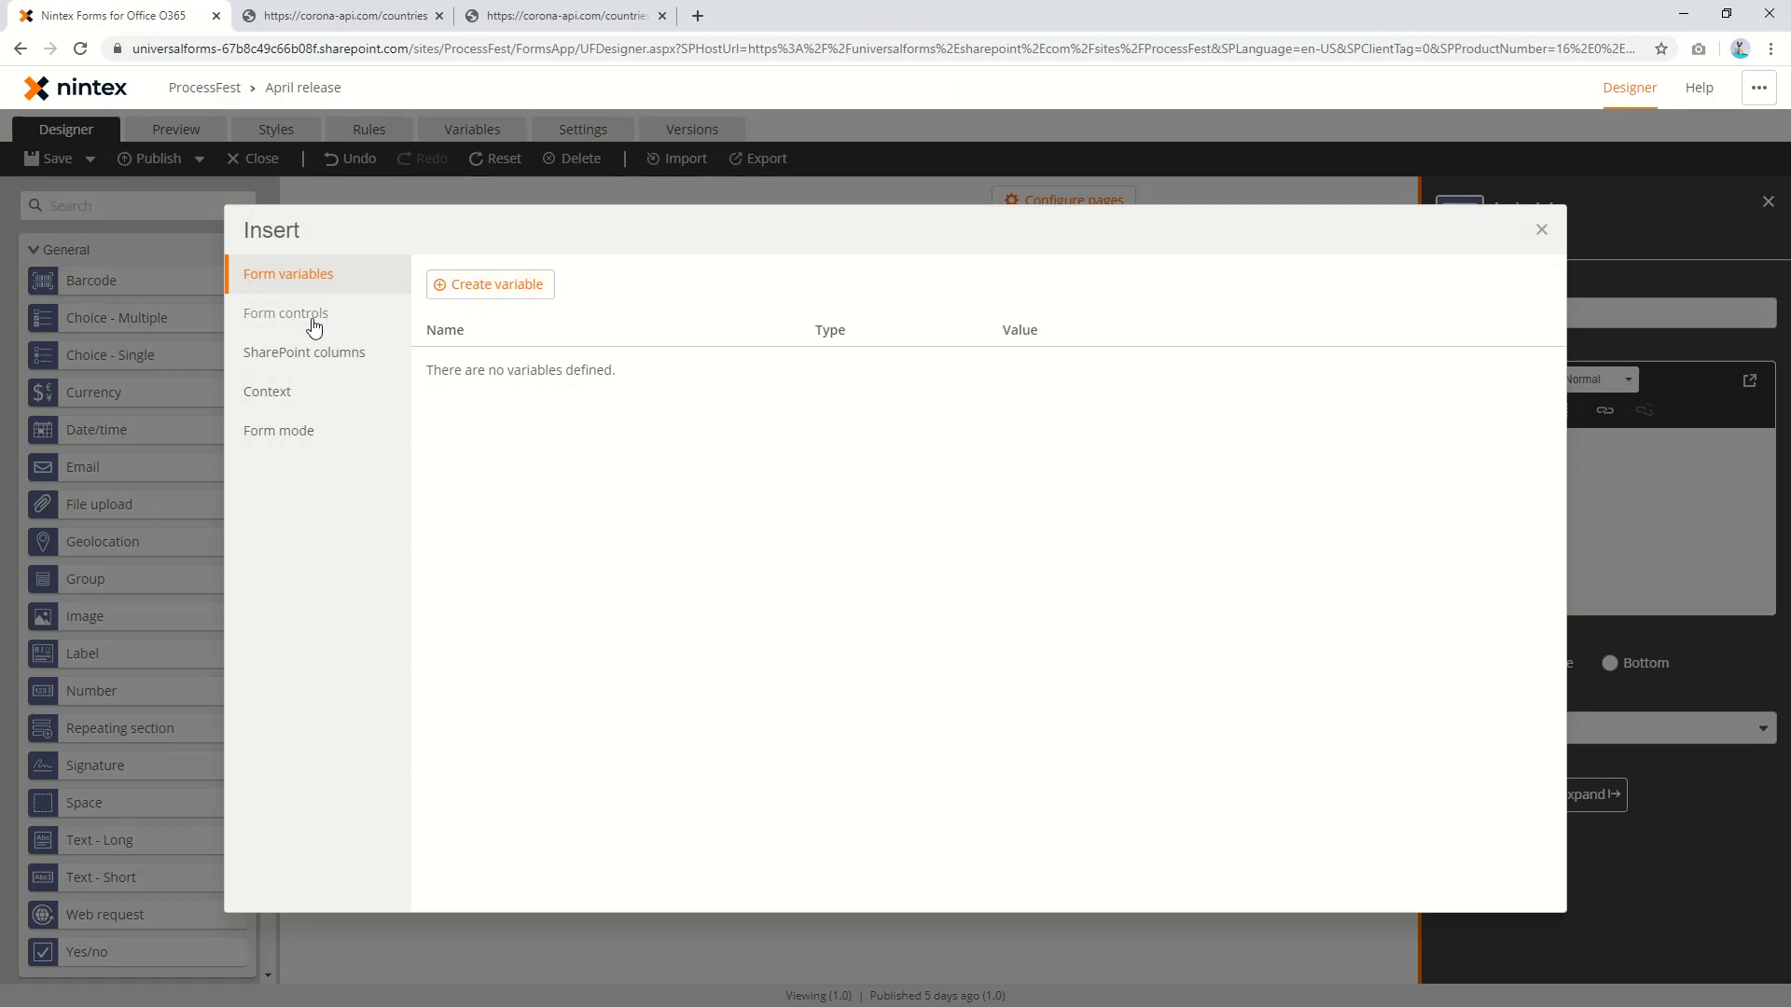
Create a 'Web request value' variable set to Form.Web request 1.Value and insert it into Label 1.
{"action": "left_click", "coordinate": [540, 283]}
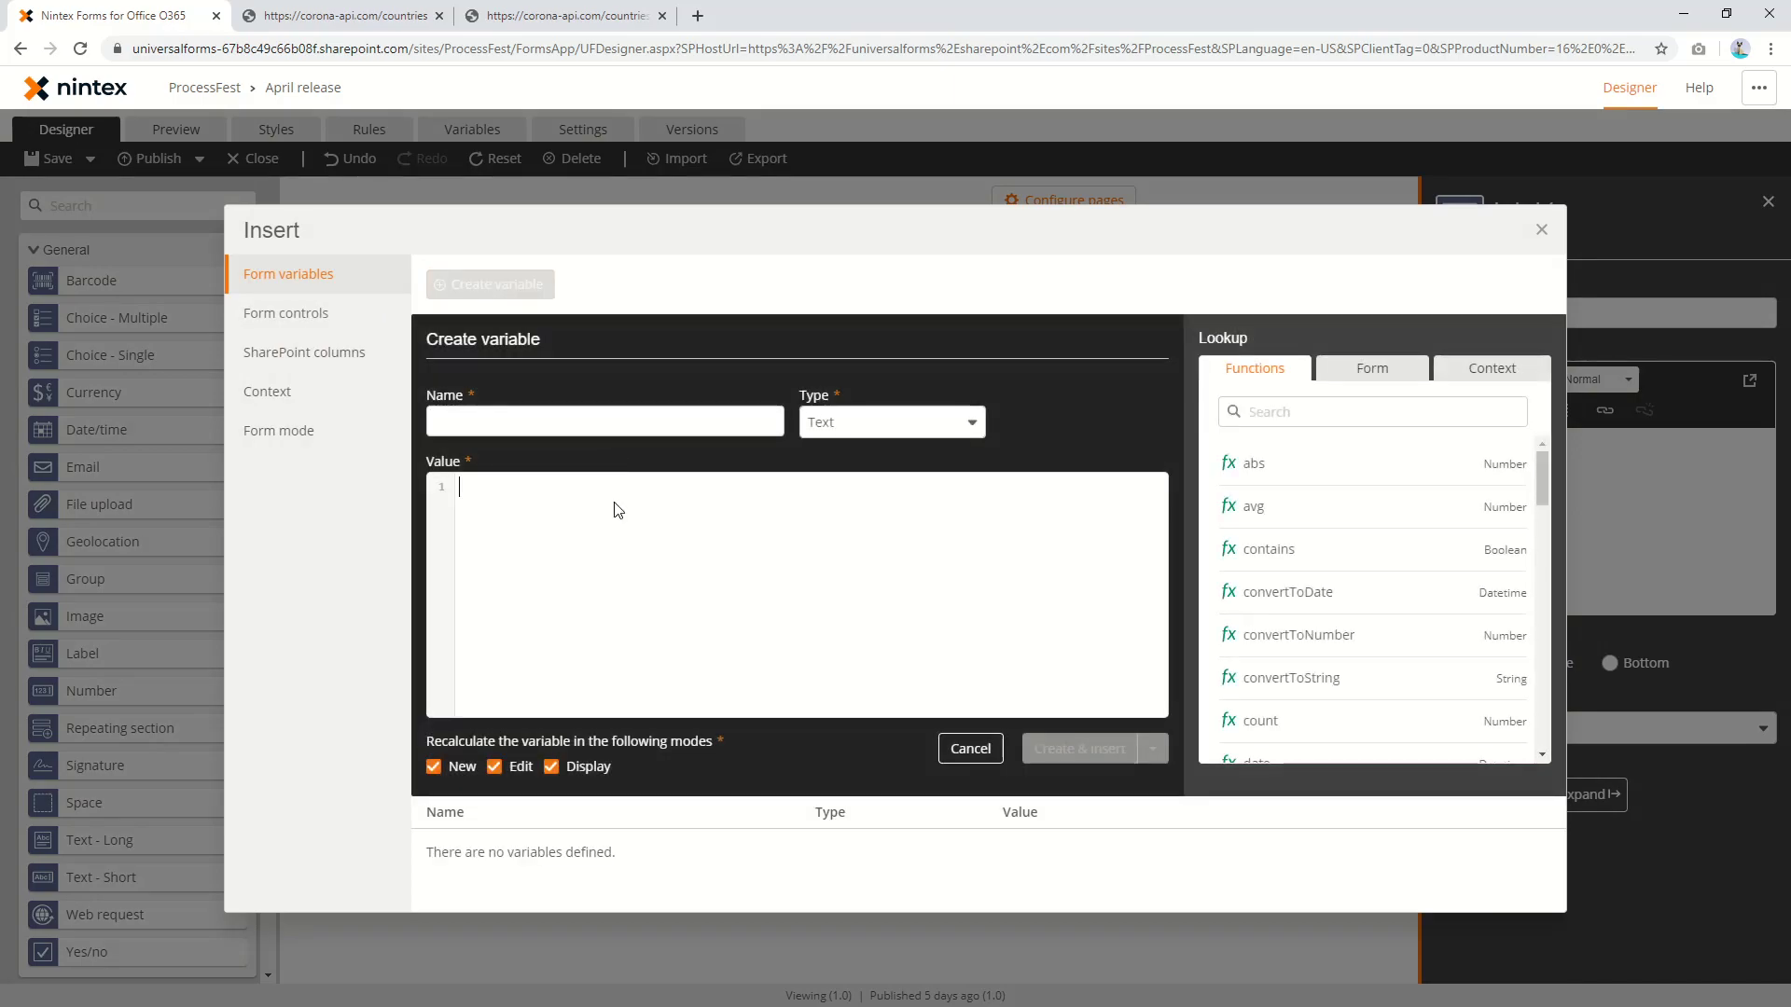
{"action": "type", "text": "web"}
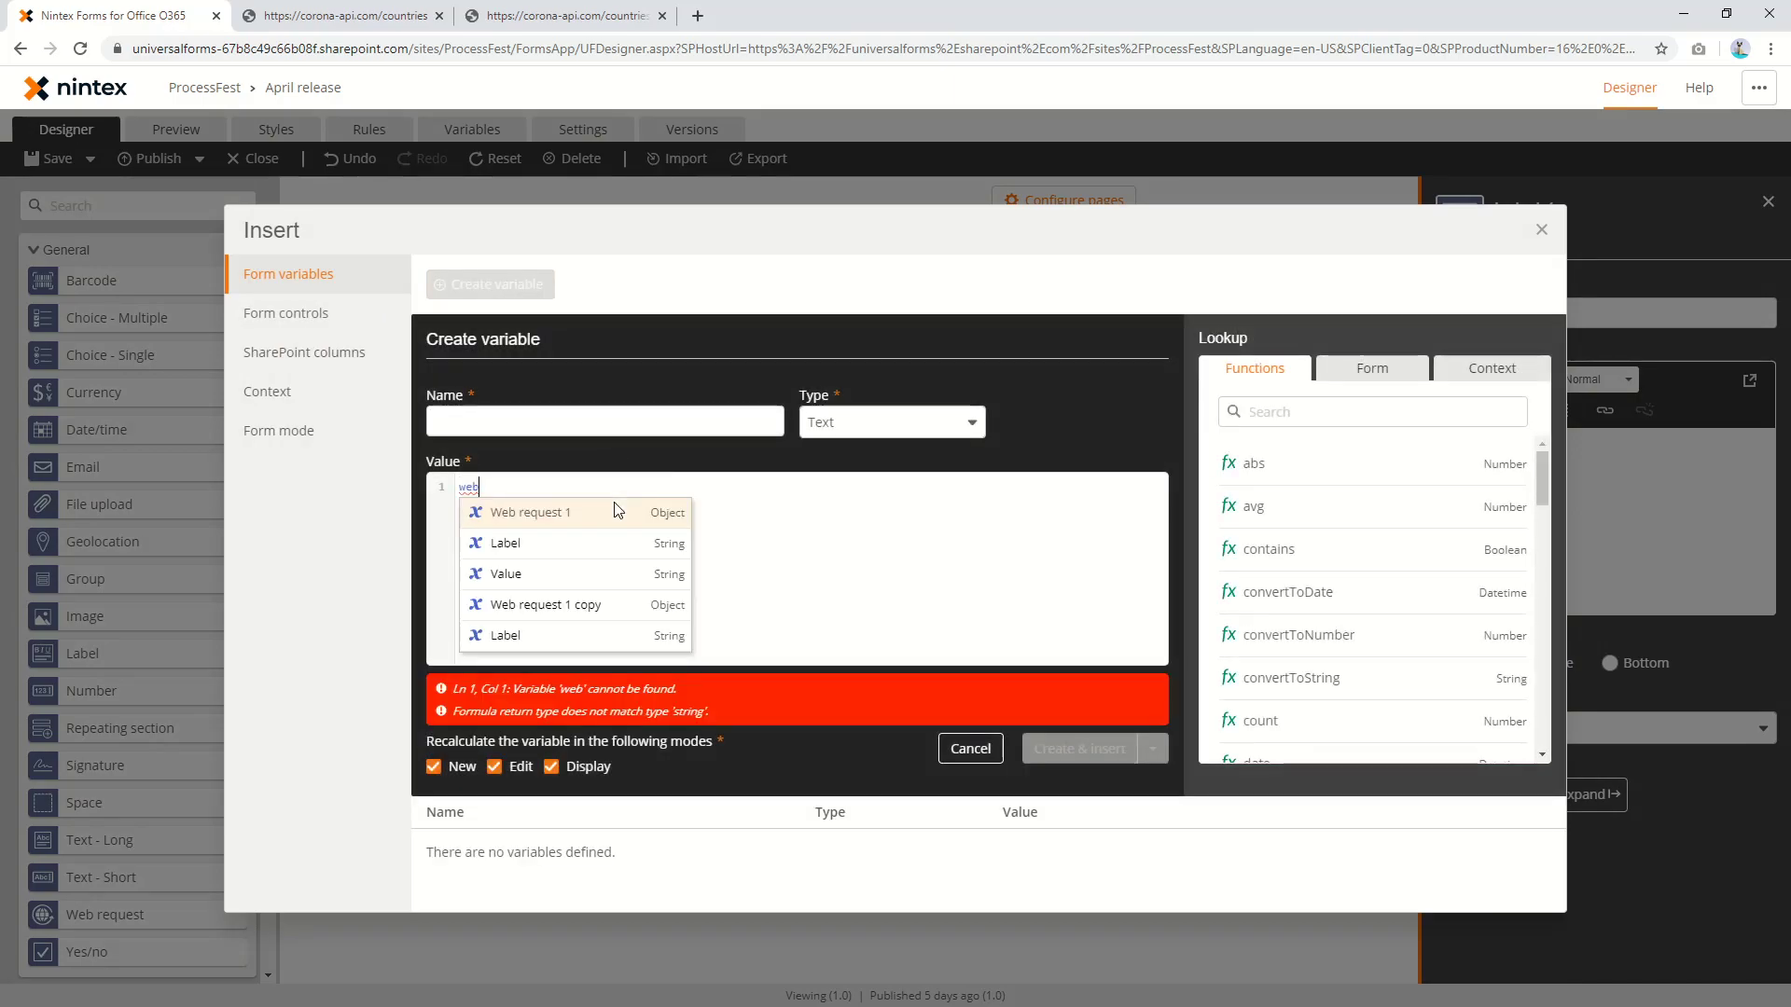
{"action": "key", "text": "Return"}
{"action": "type", "text": ".Web request 1."}
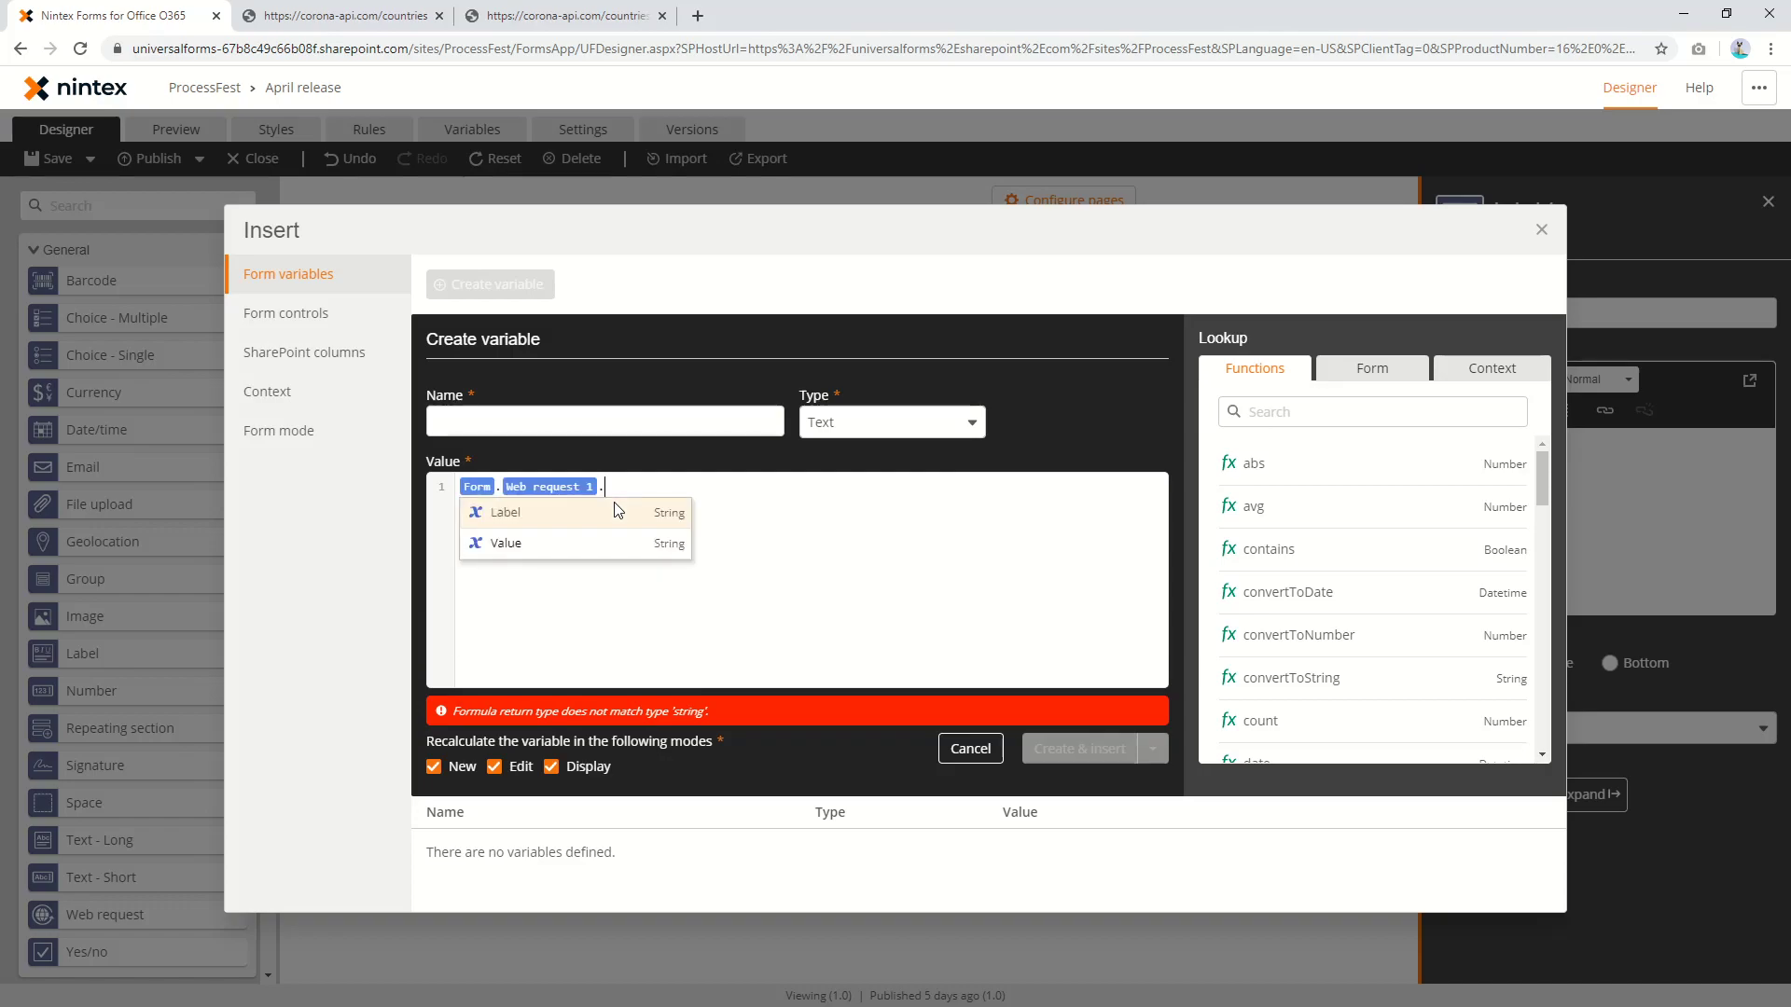
{"action": "key", "text": "Down"}
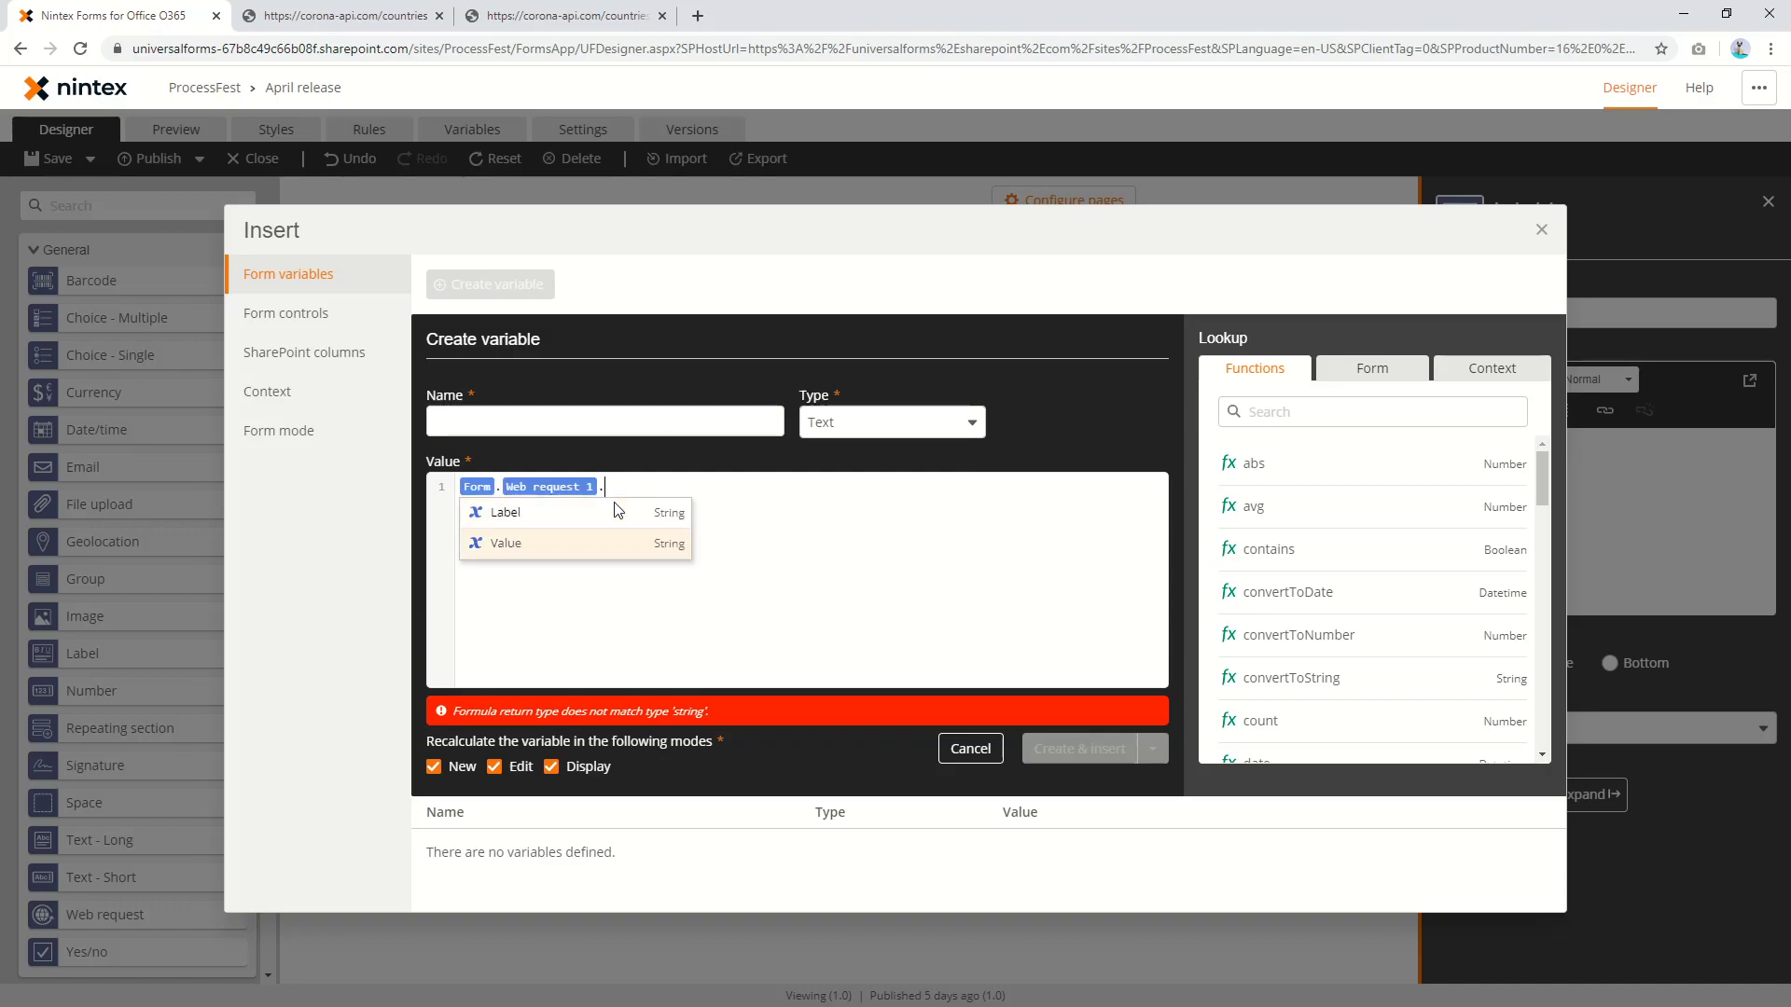
{"action": "key", "text": "Return"}
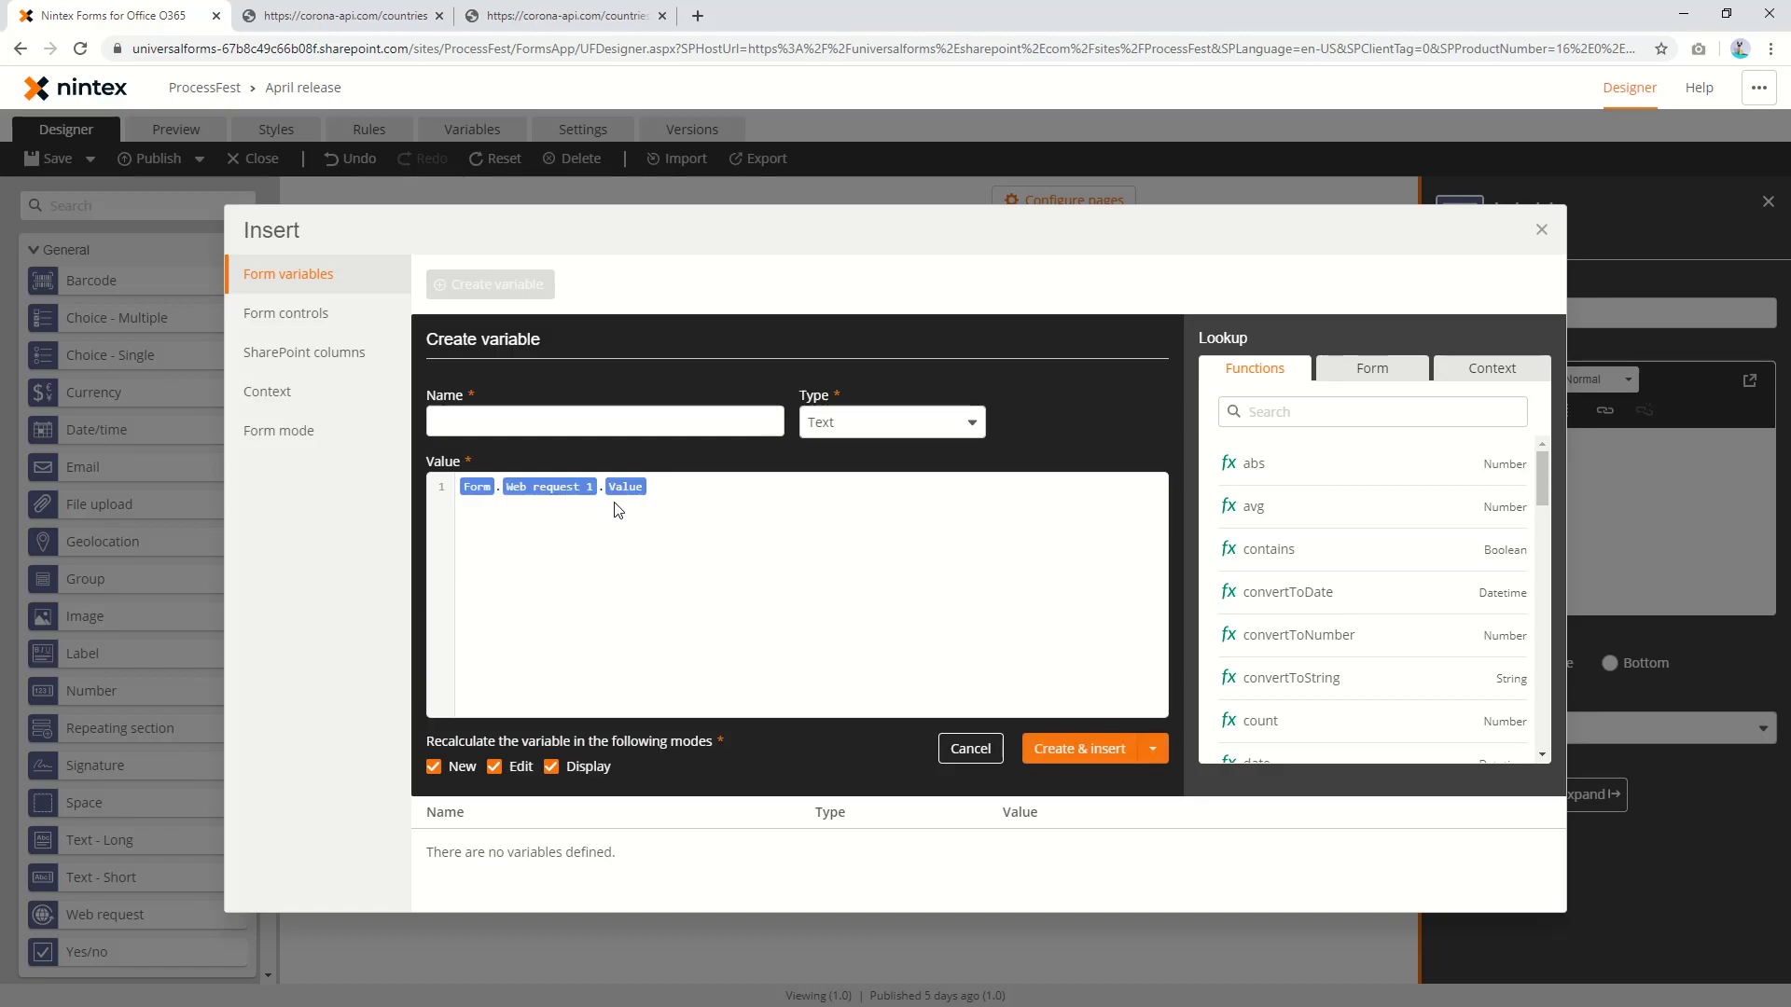
{"action": "left_click", "coordinate": [628, 429]}
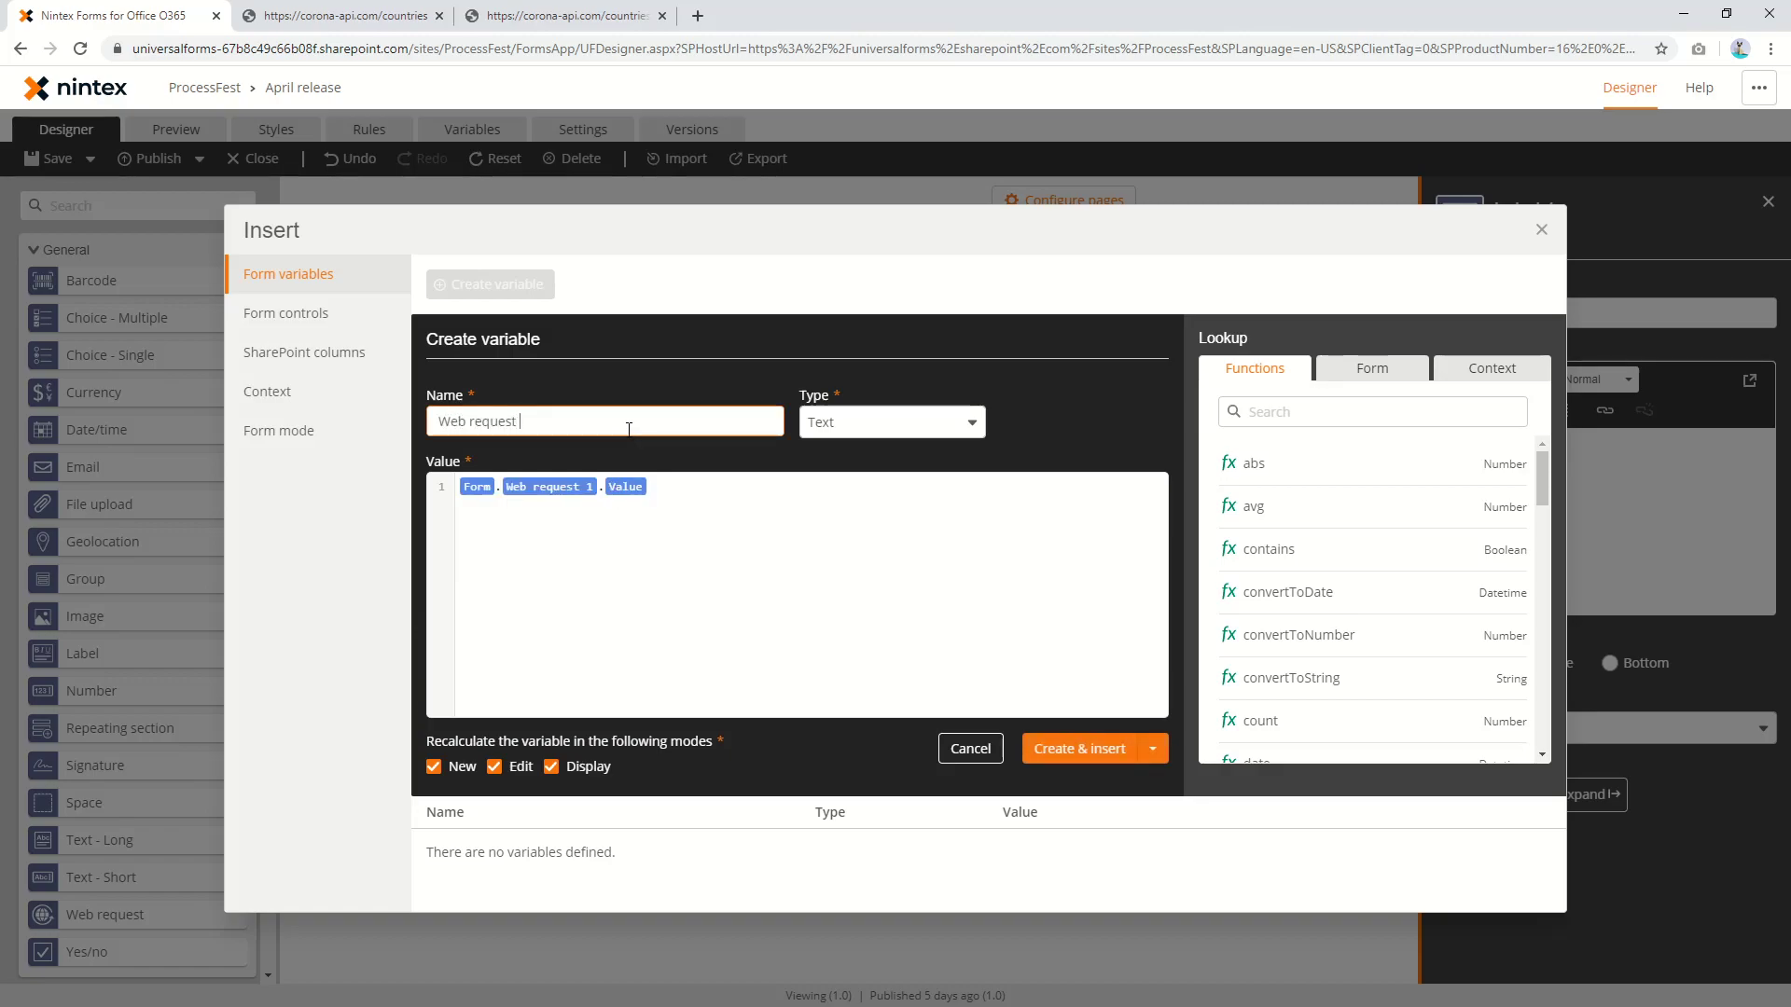
{"action": "type", "text": "Web request vale"}
{"action": "left_click", "coordinate": [1073, 749]}
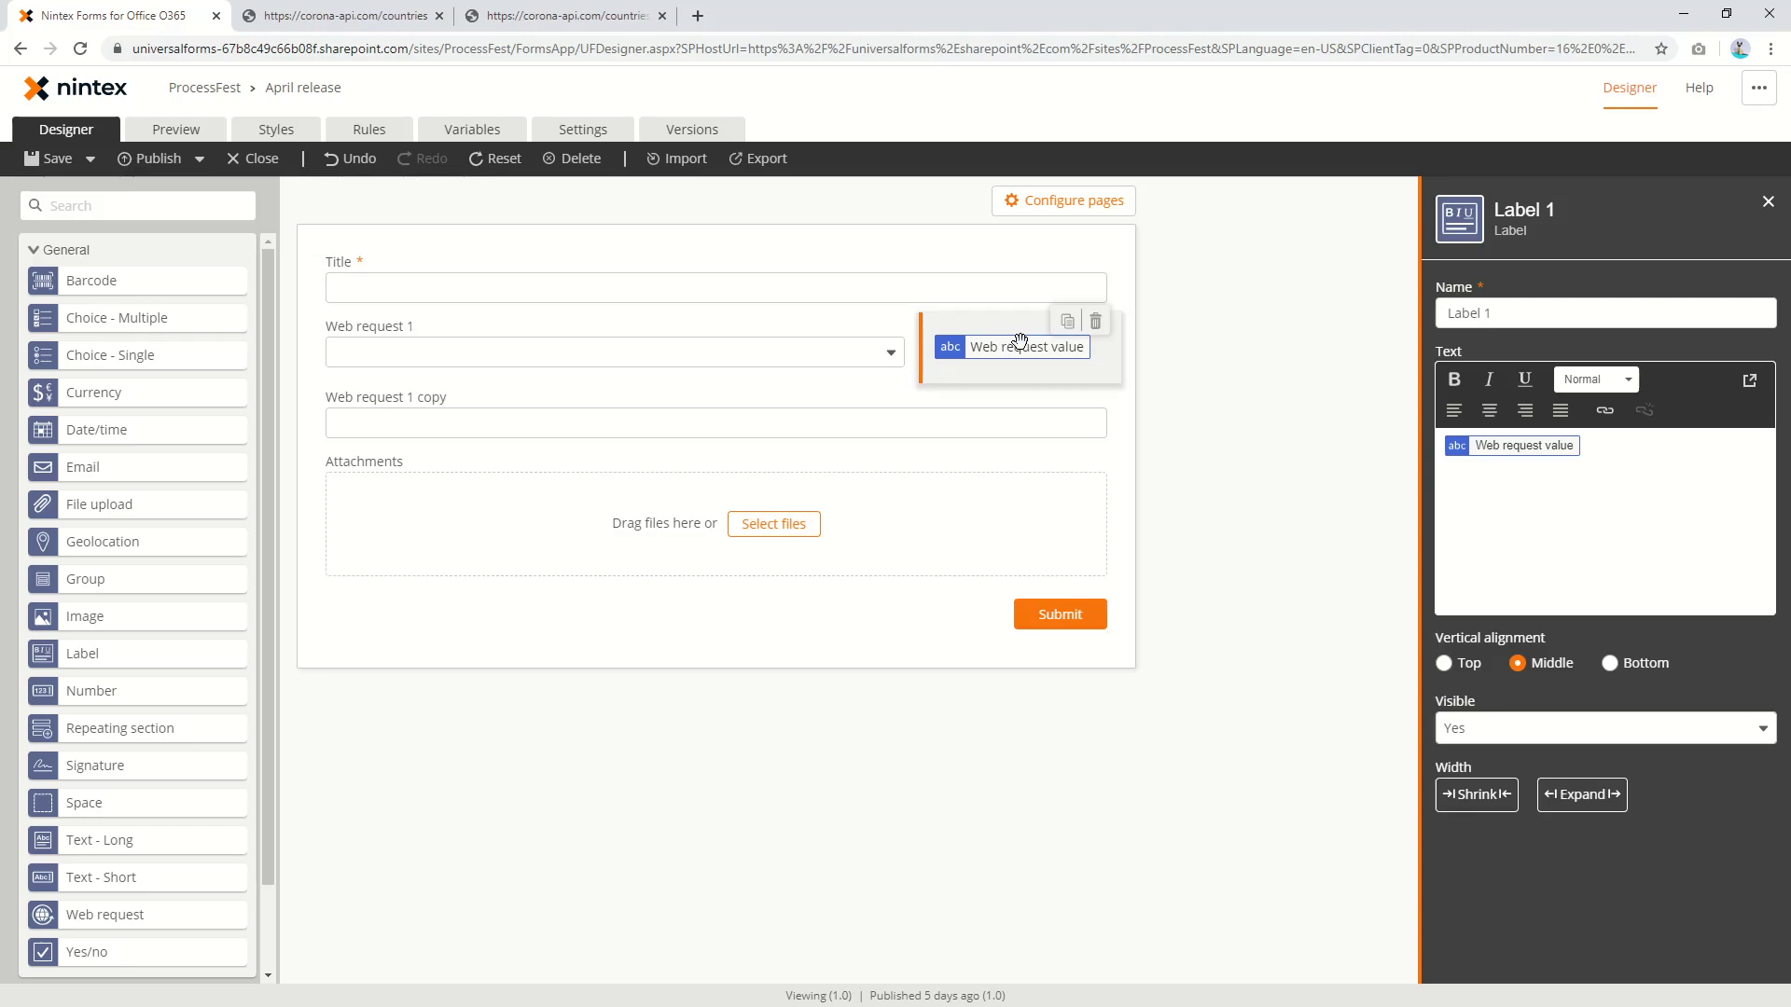
Preview choosing Afghanistan then Belize in Web request 1, confirming the label shows AF then BZ.
{"action": "left_click", "coordinate": [182, 130]}
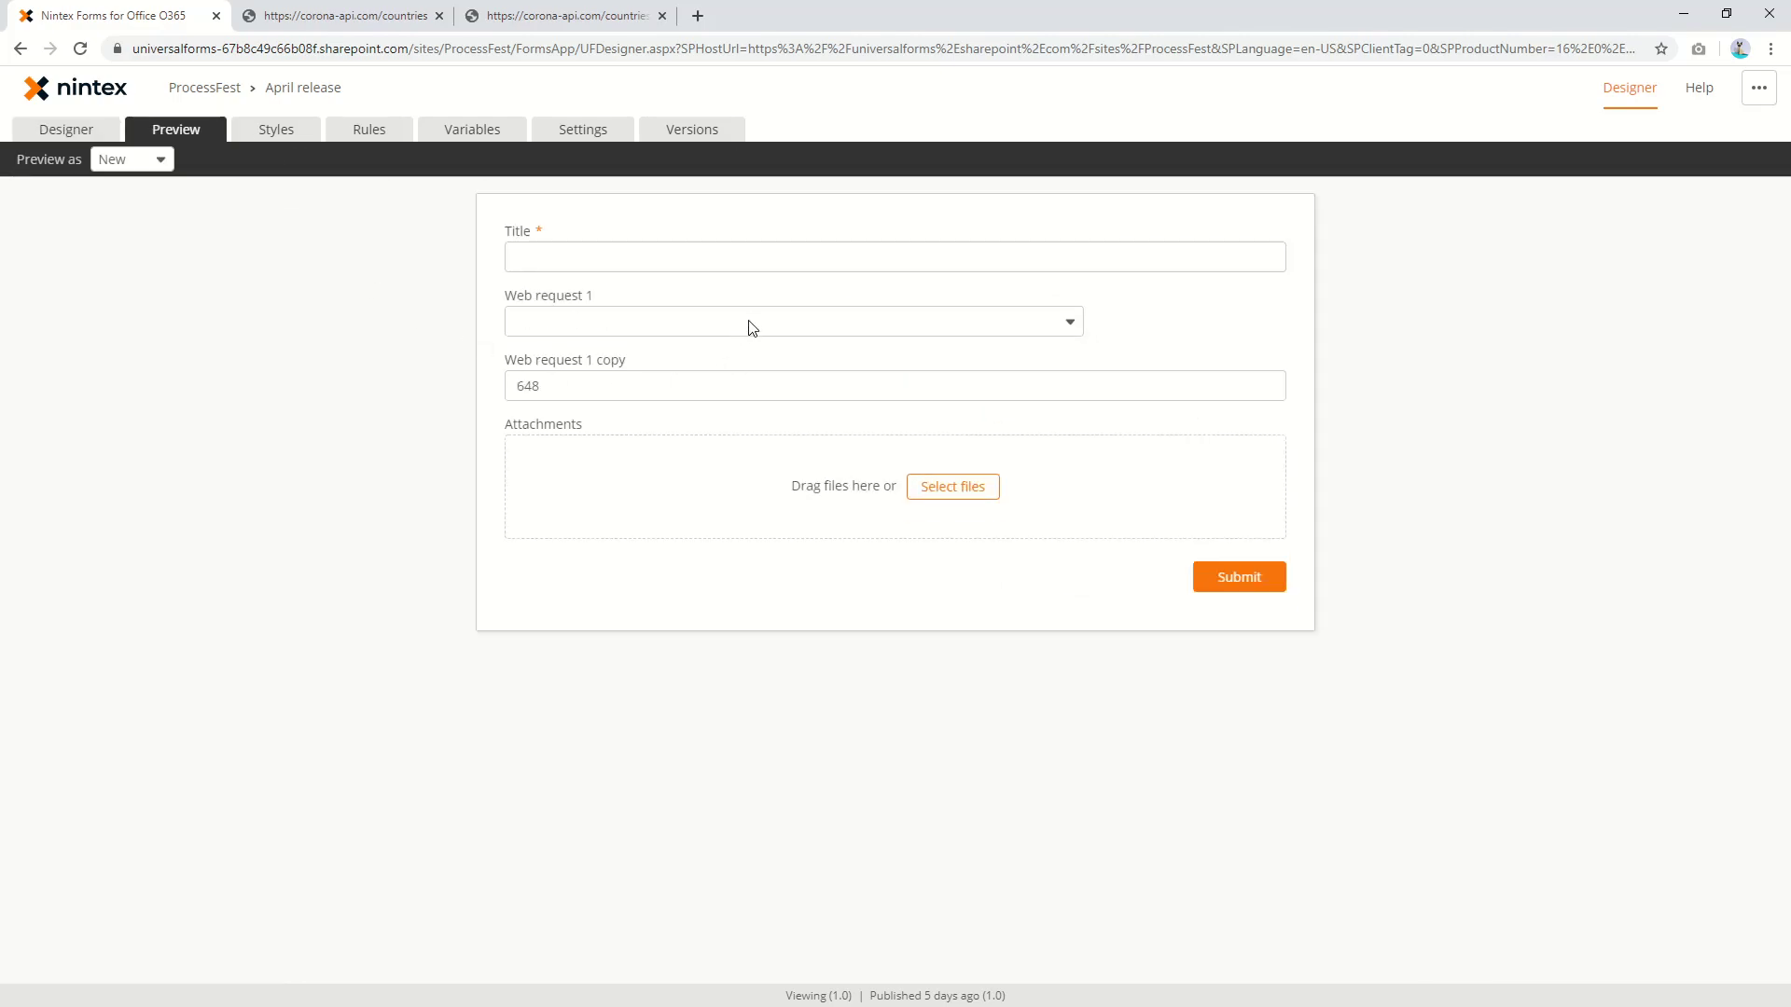
{"action": "left_click", "coordinate": [747, 327]}
{"action": "left_click", "coordinate": [708, 360]}
{"action": "left_click", "coordinate": [953, 326]}
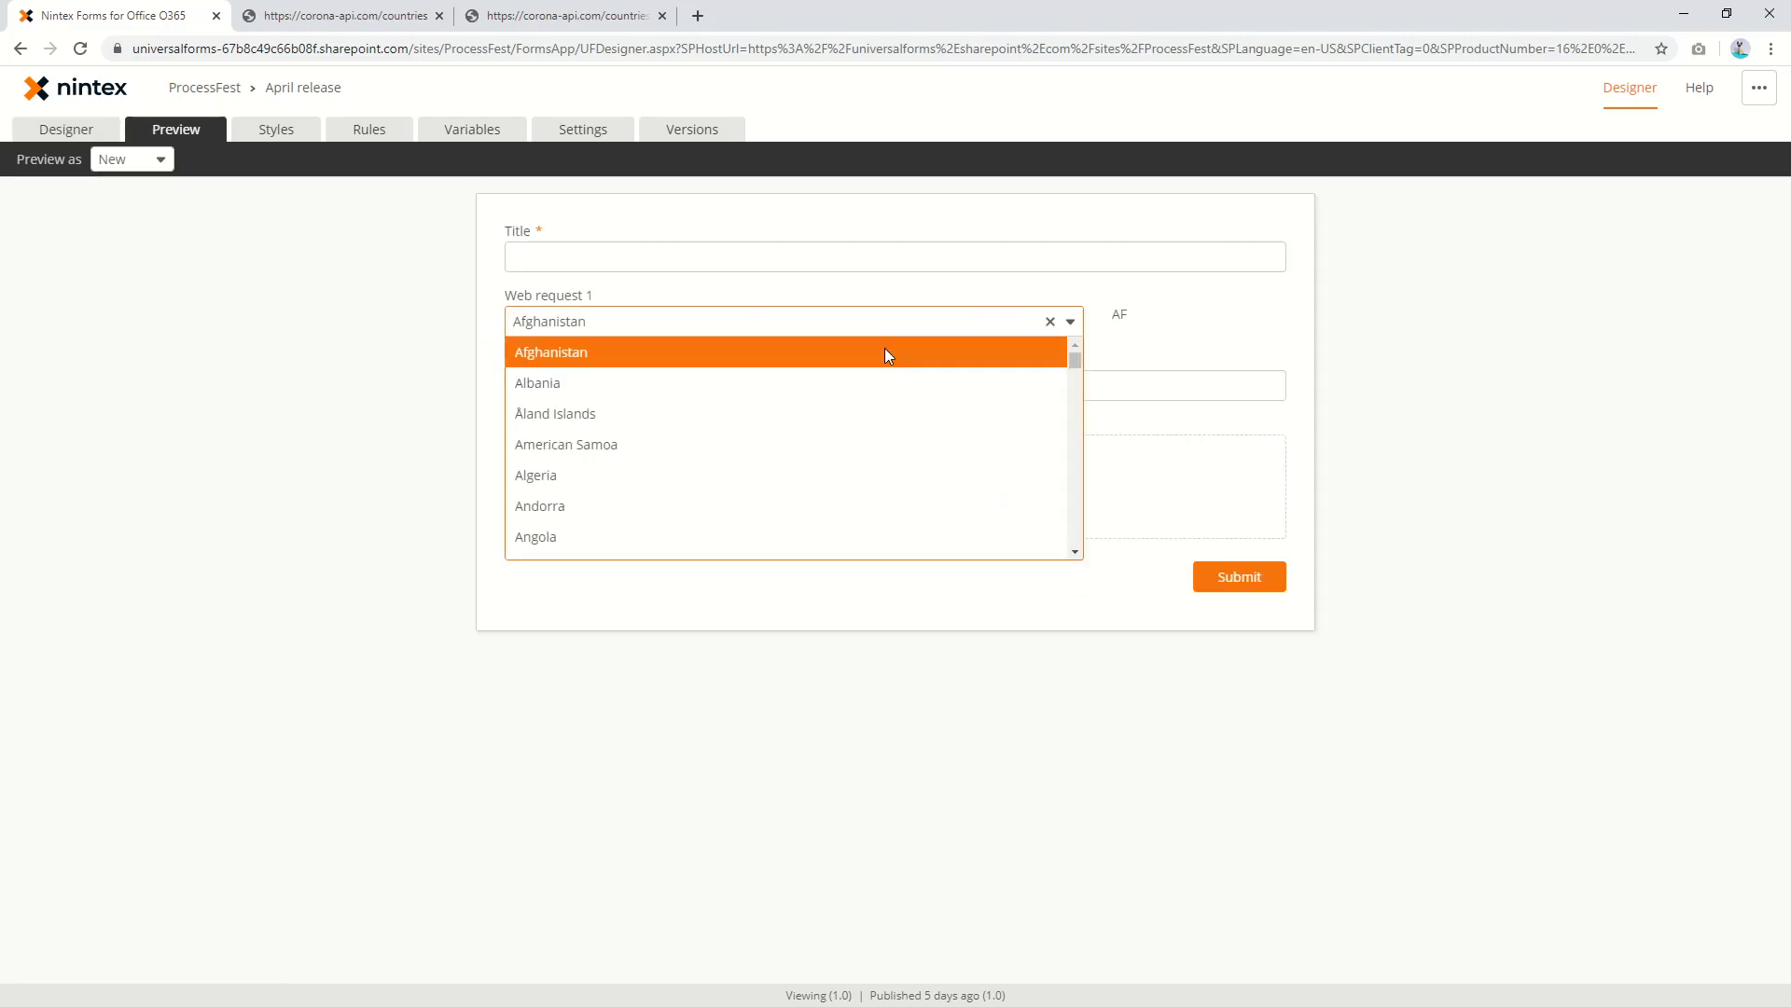
{"action": "scroll", "coordinate": [607, 500], "scroll_direction": "down", "scroll_amount": 3}
{"action": "left_click", "coordinate": [592, 536]}
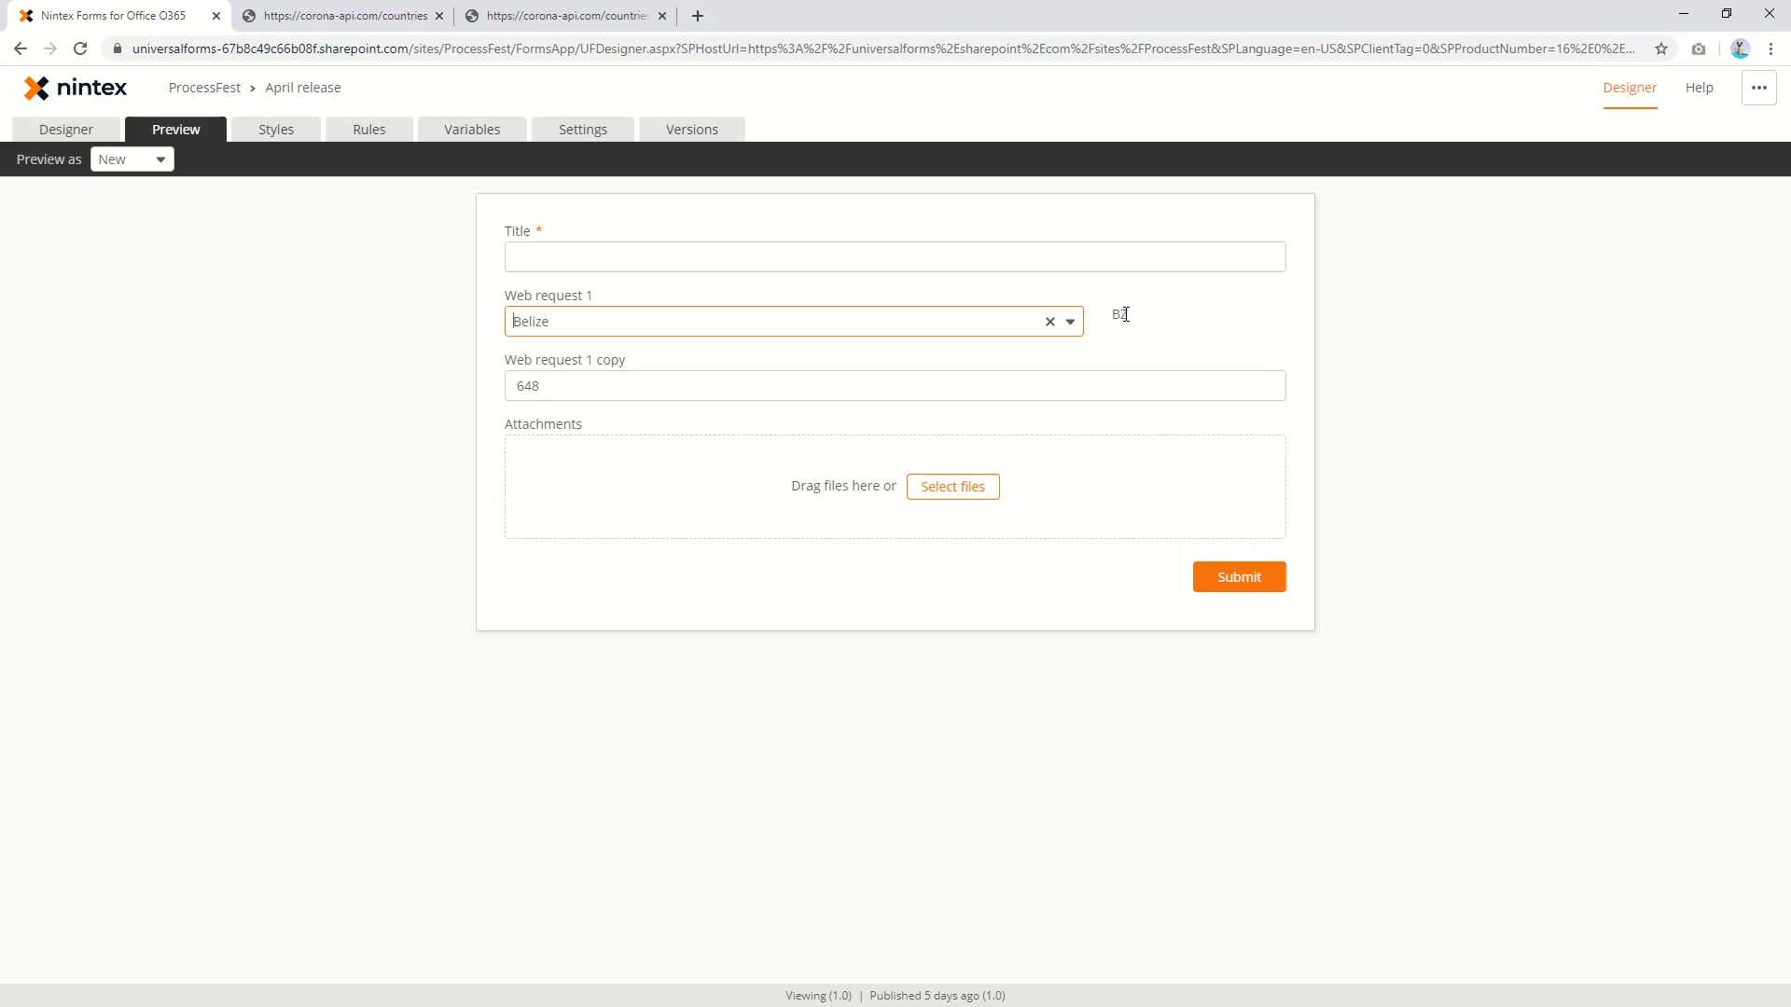
{"action": "left_click", "coordinate": [87, 137]}
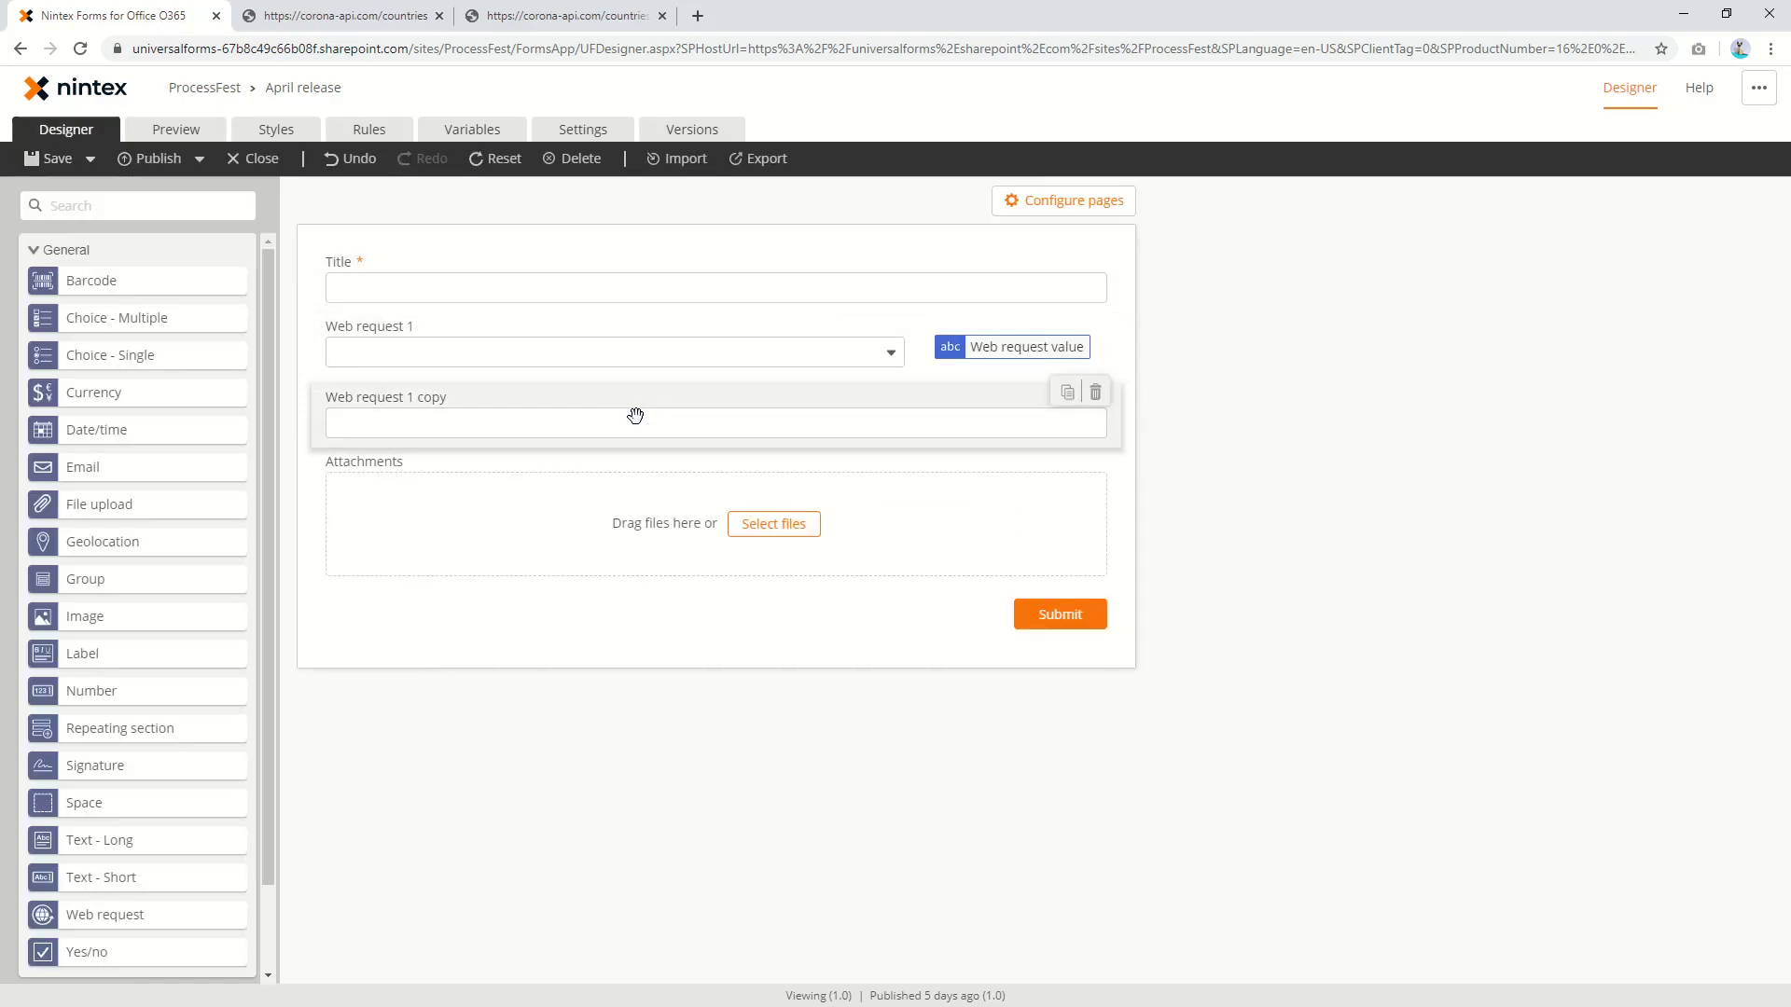
Select all of Web request 1 copy's service URL and bring up its formula editor.
{"action": "left_click", "coordinate": [643, 420]}
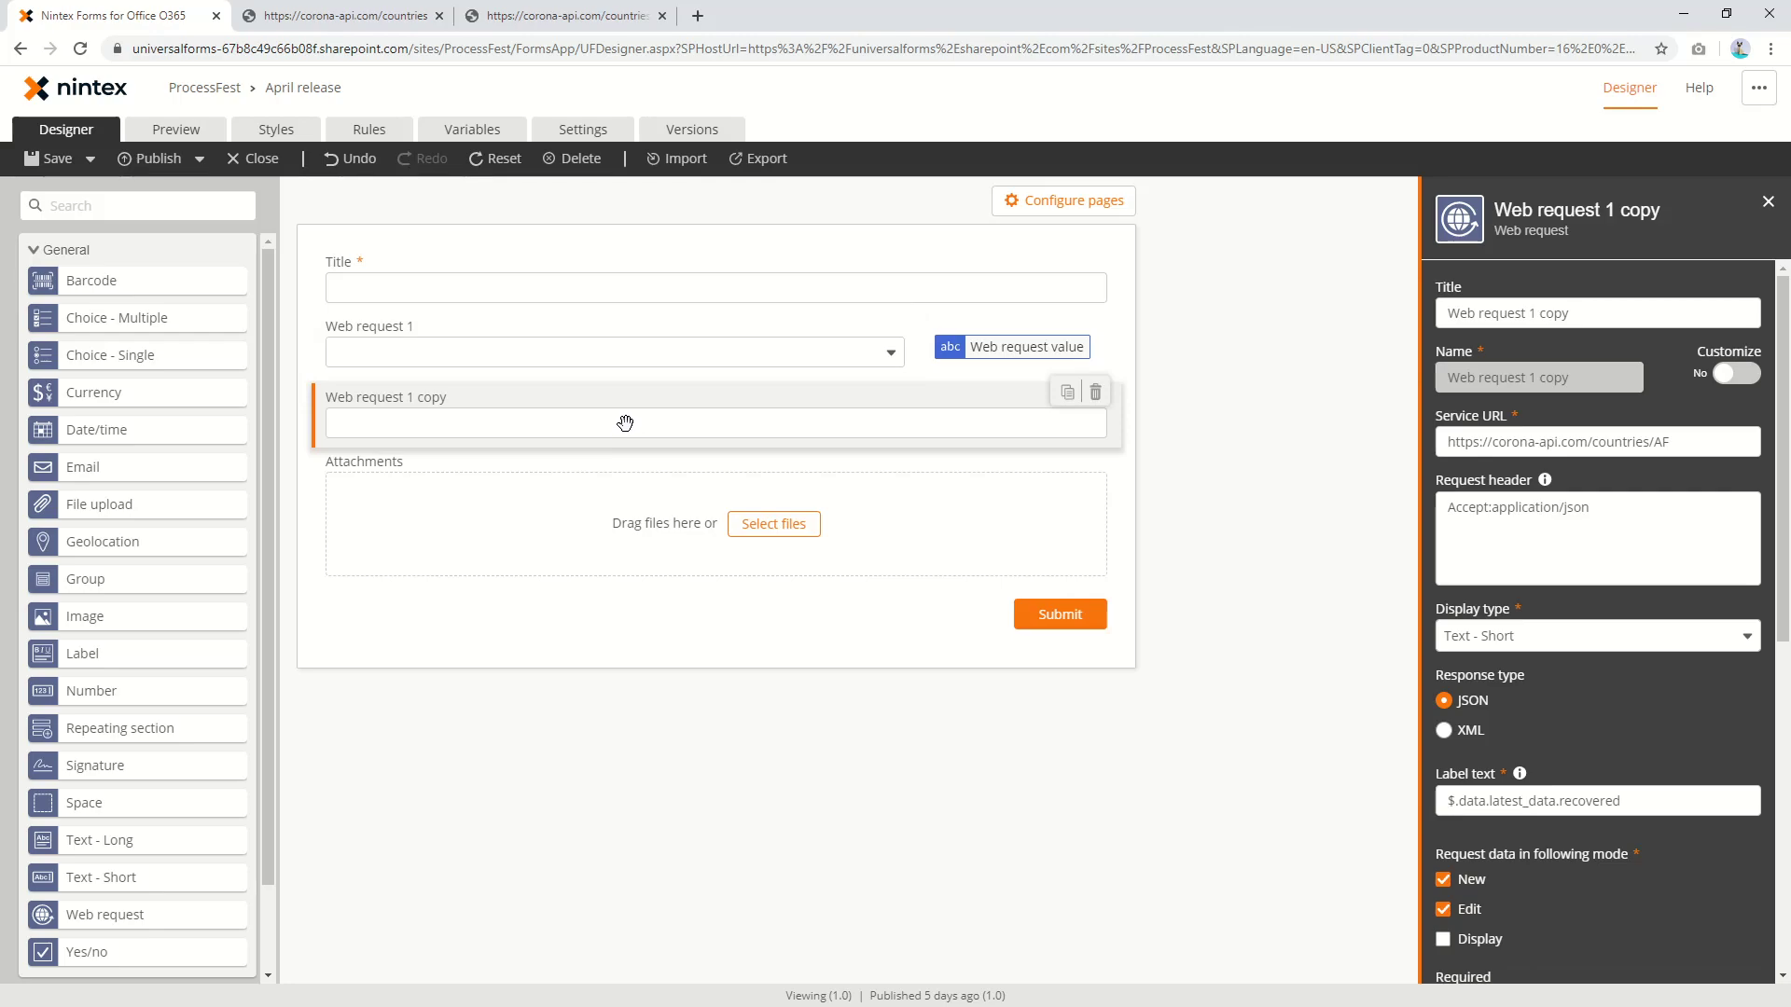
{"action": "left_click", "coordinate": [1691, 444]}
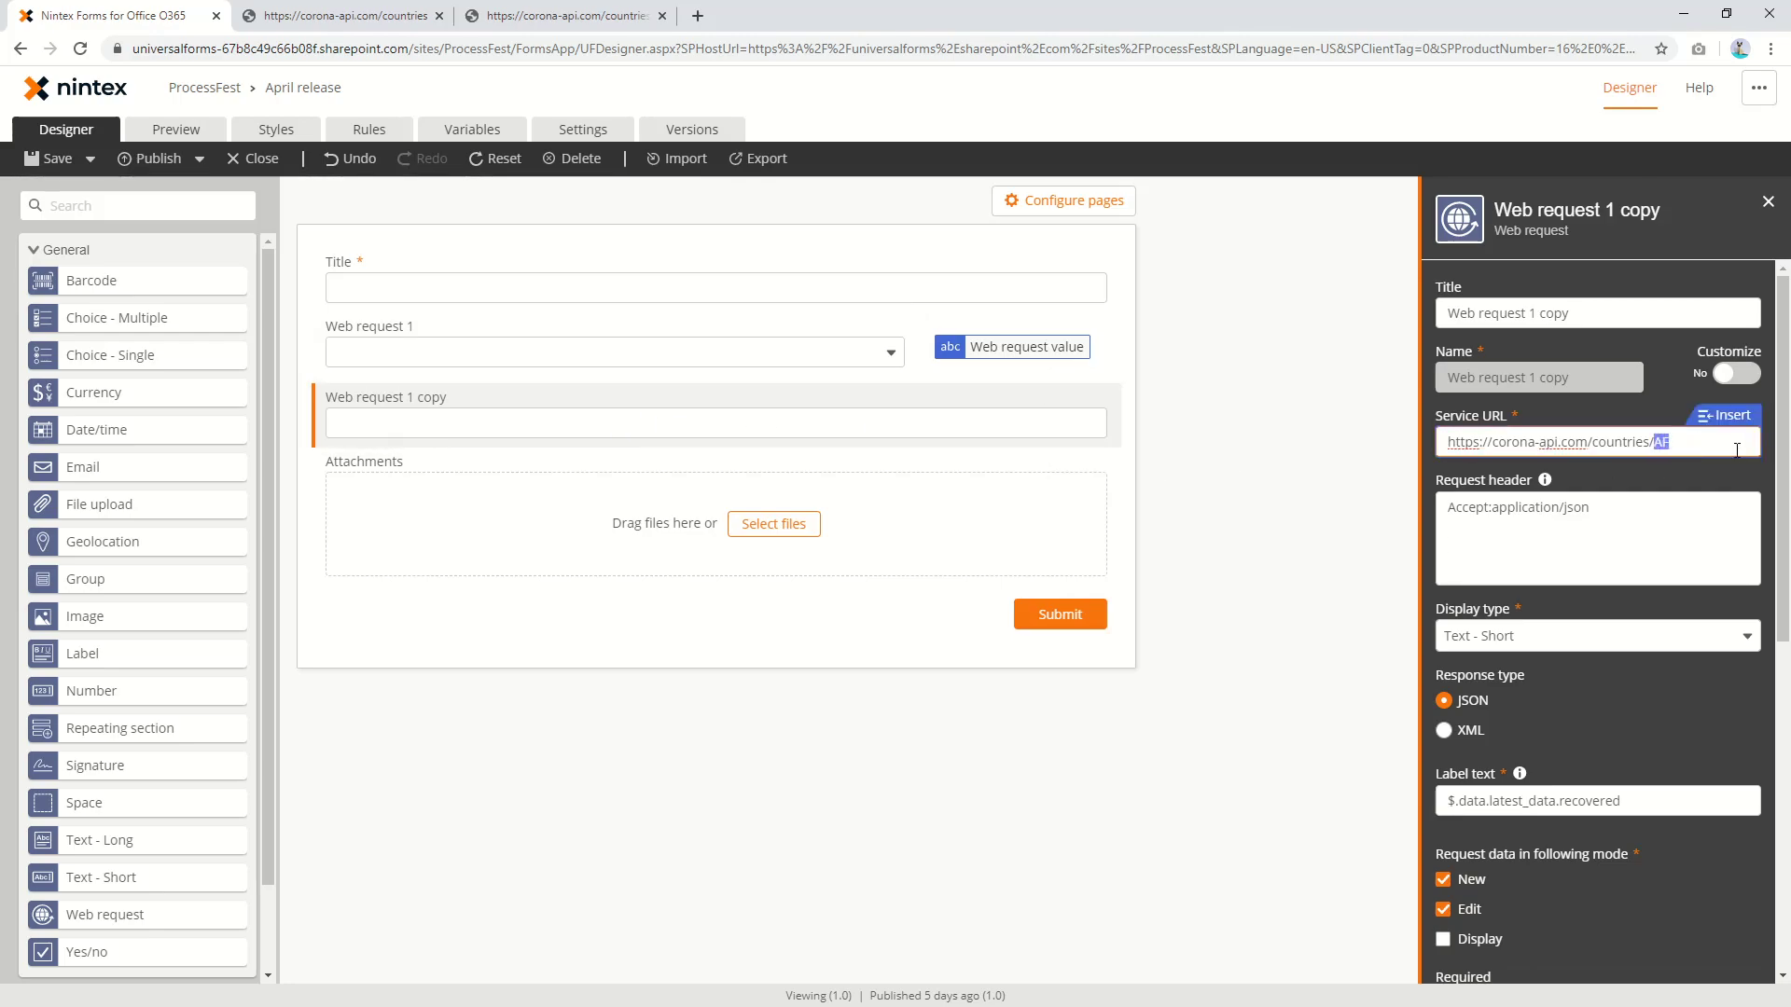
{"action": "key", "text": "ctrl+a"}
{"action": "key", "text": "ctrl+c"}
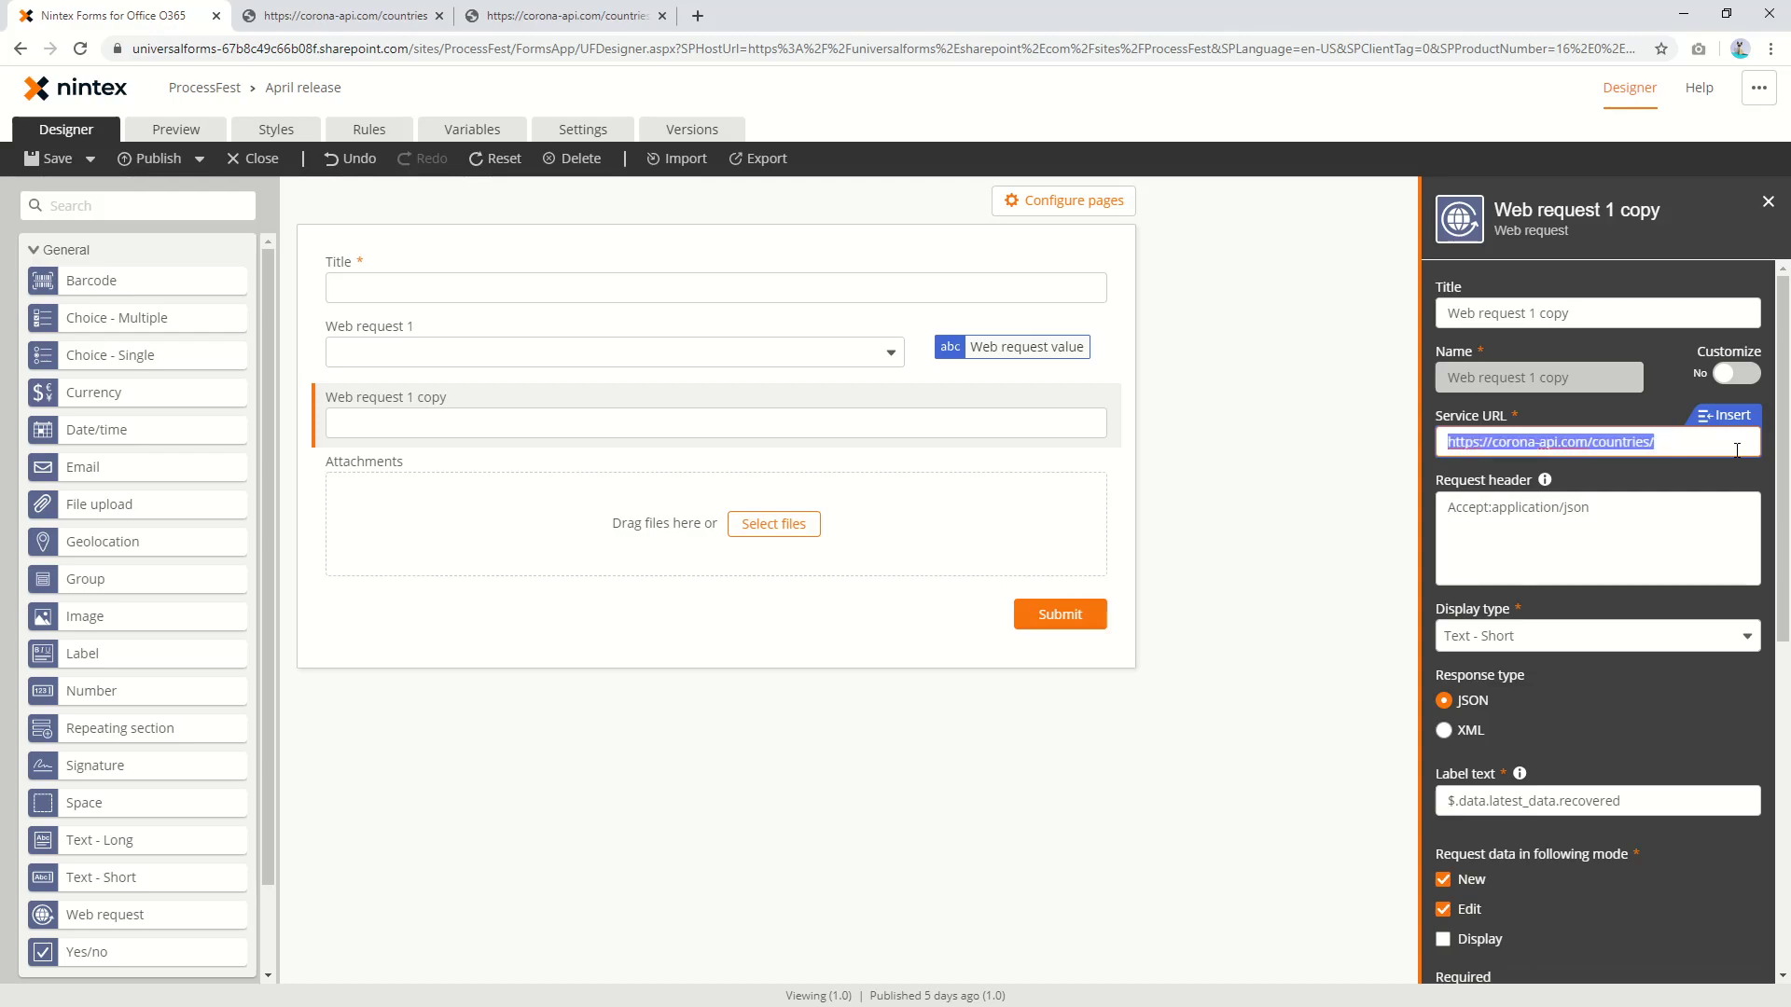
{"action": "left_click", "coordinate": [1725, 415]}
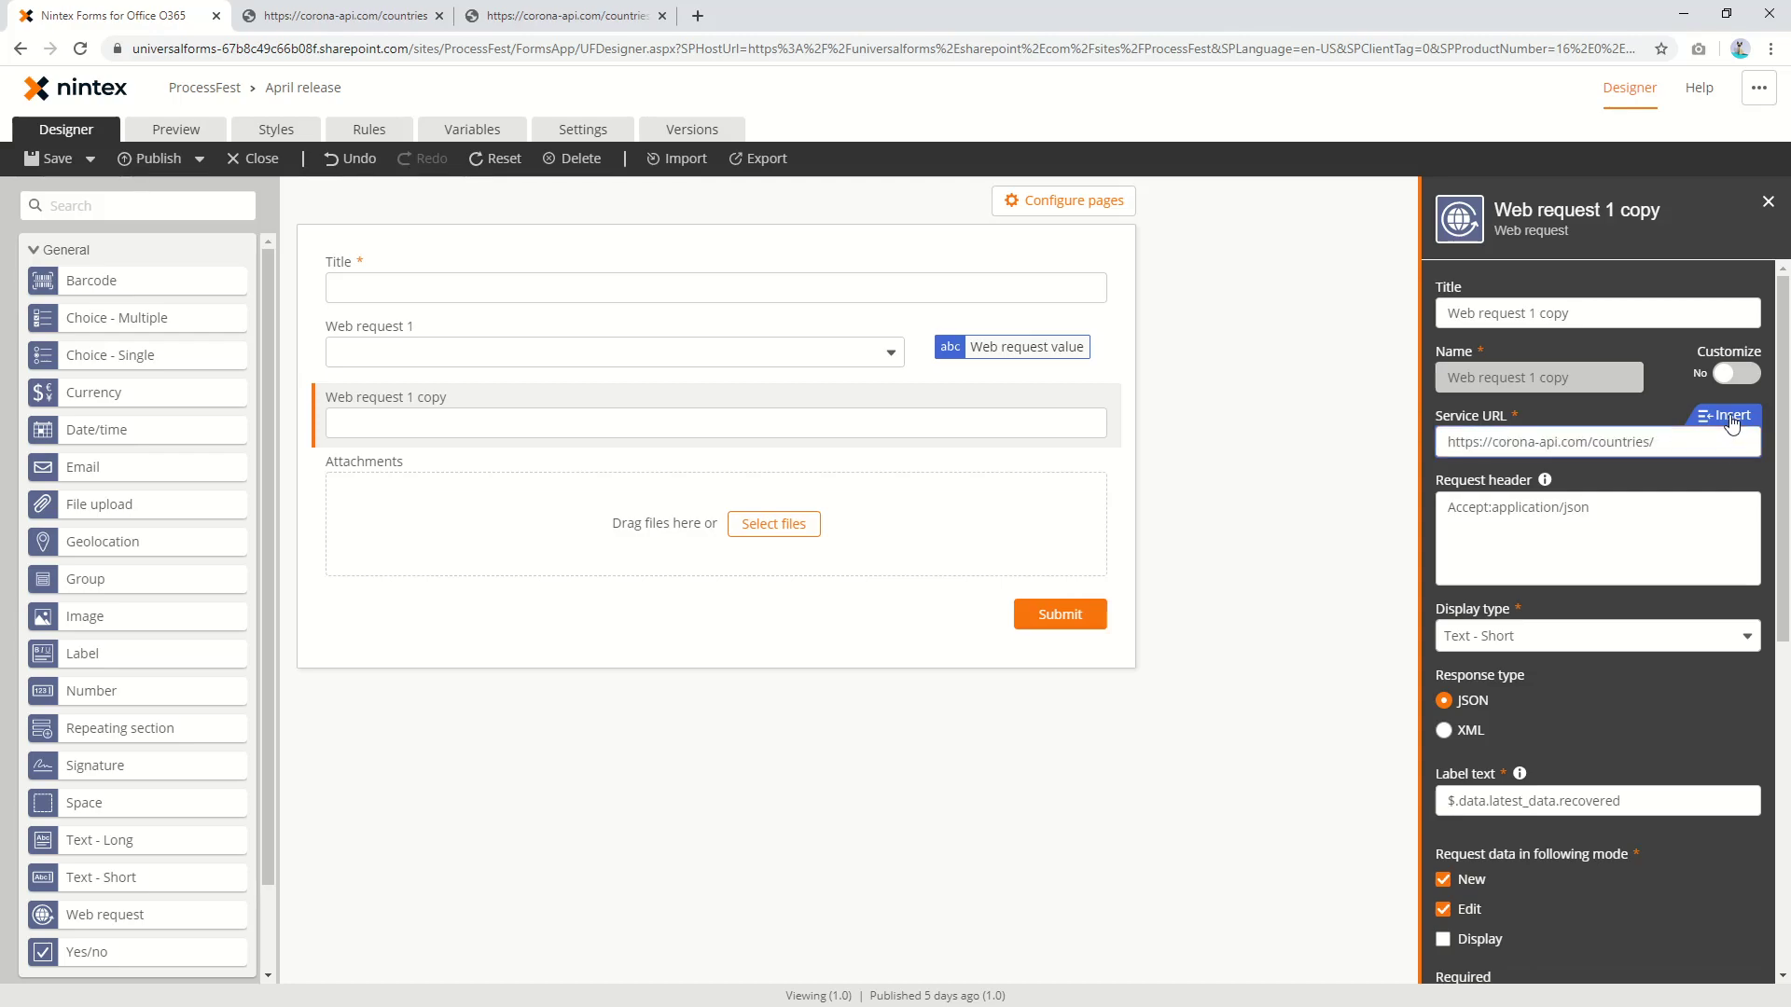
{"action": "type", "text": "\""}
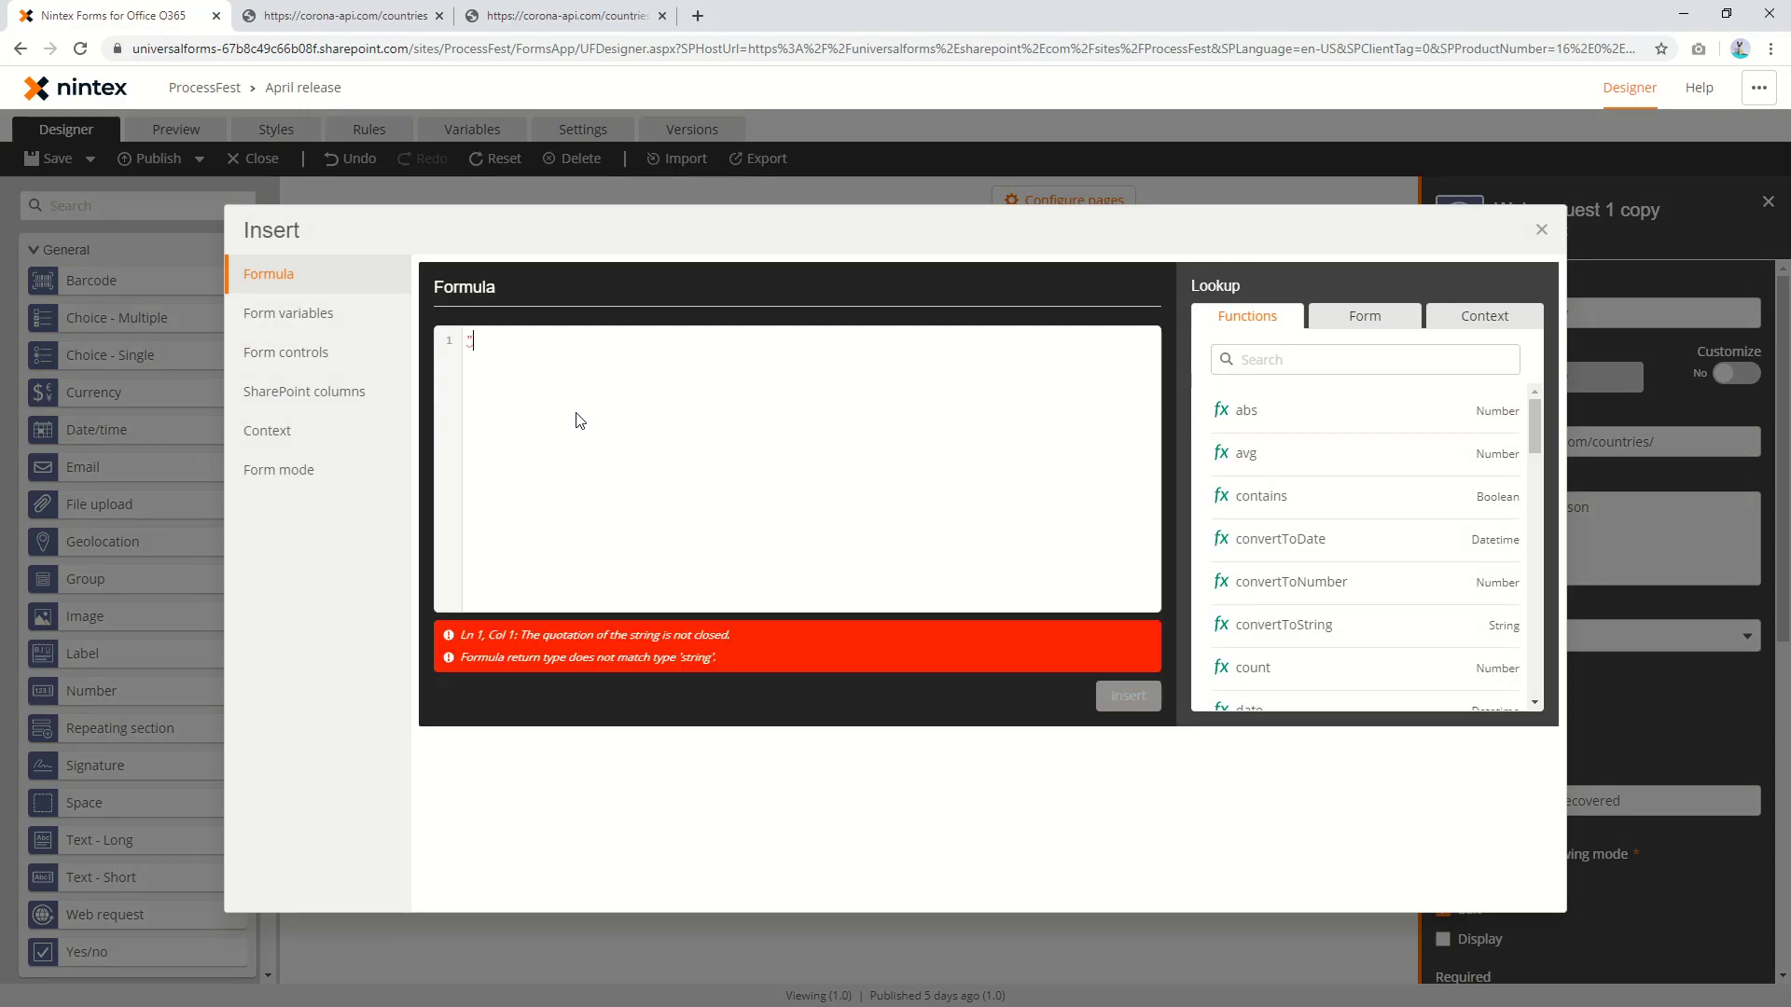
{"action": "key", "text": "ctrl+v"}
{"action": "type", "text": "\""}
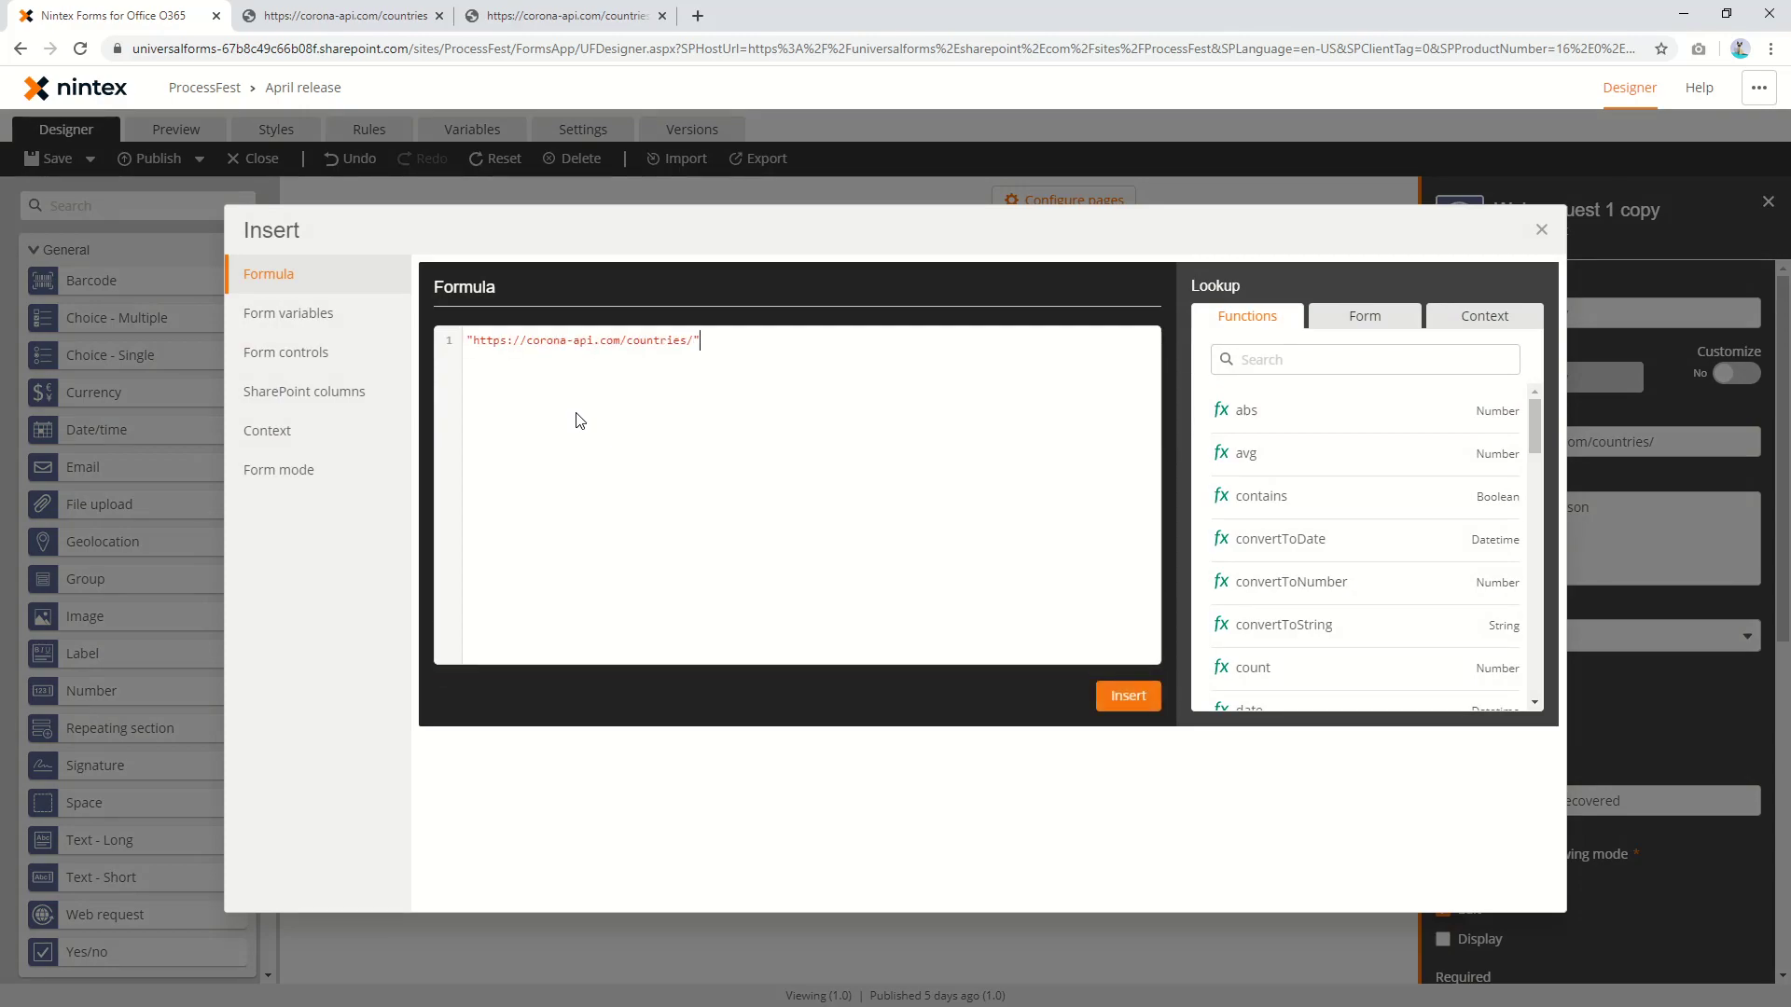
{"action": "type", "text": " + web"}
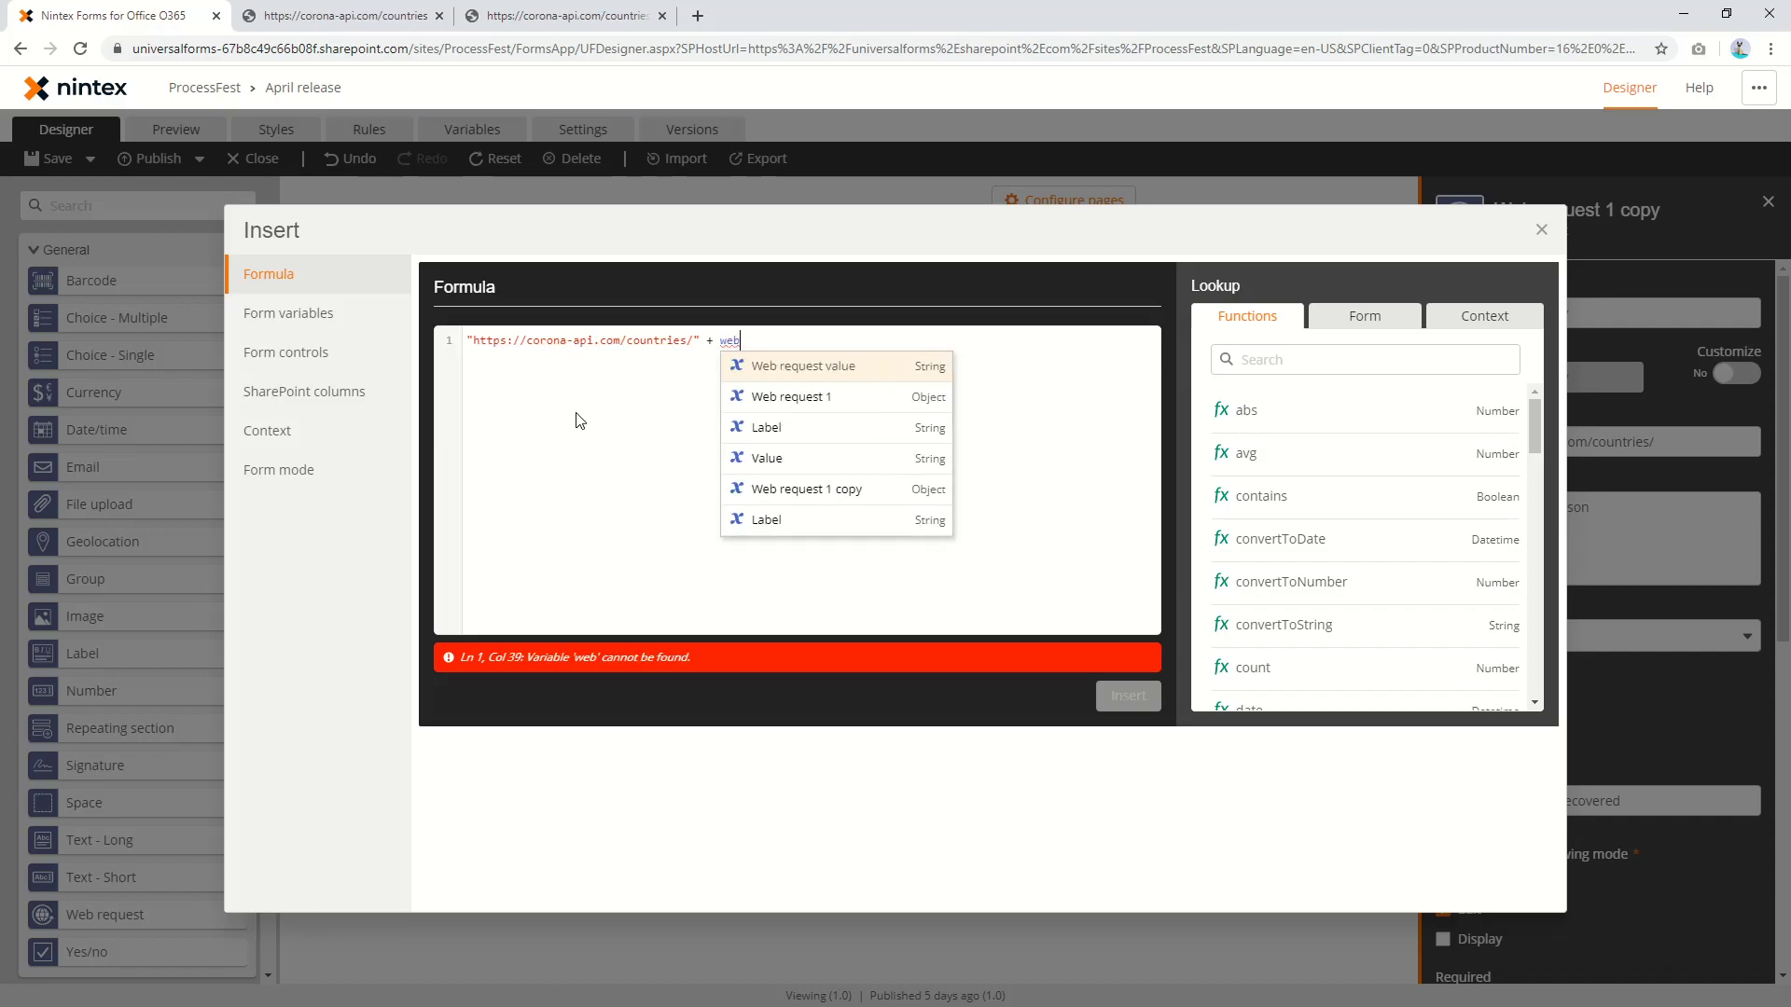
{"action": "key", "text": "Down"}
{"action": "key", "text": "Return"}
{"action": "type", "text": ".Web request 1."}
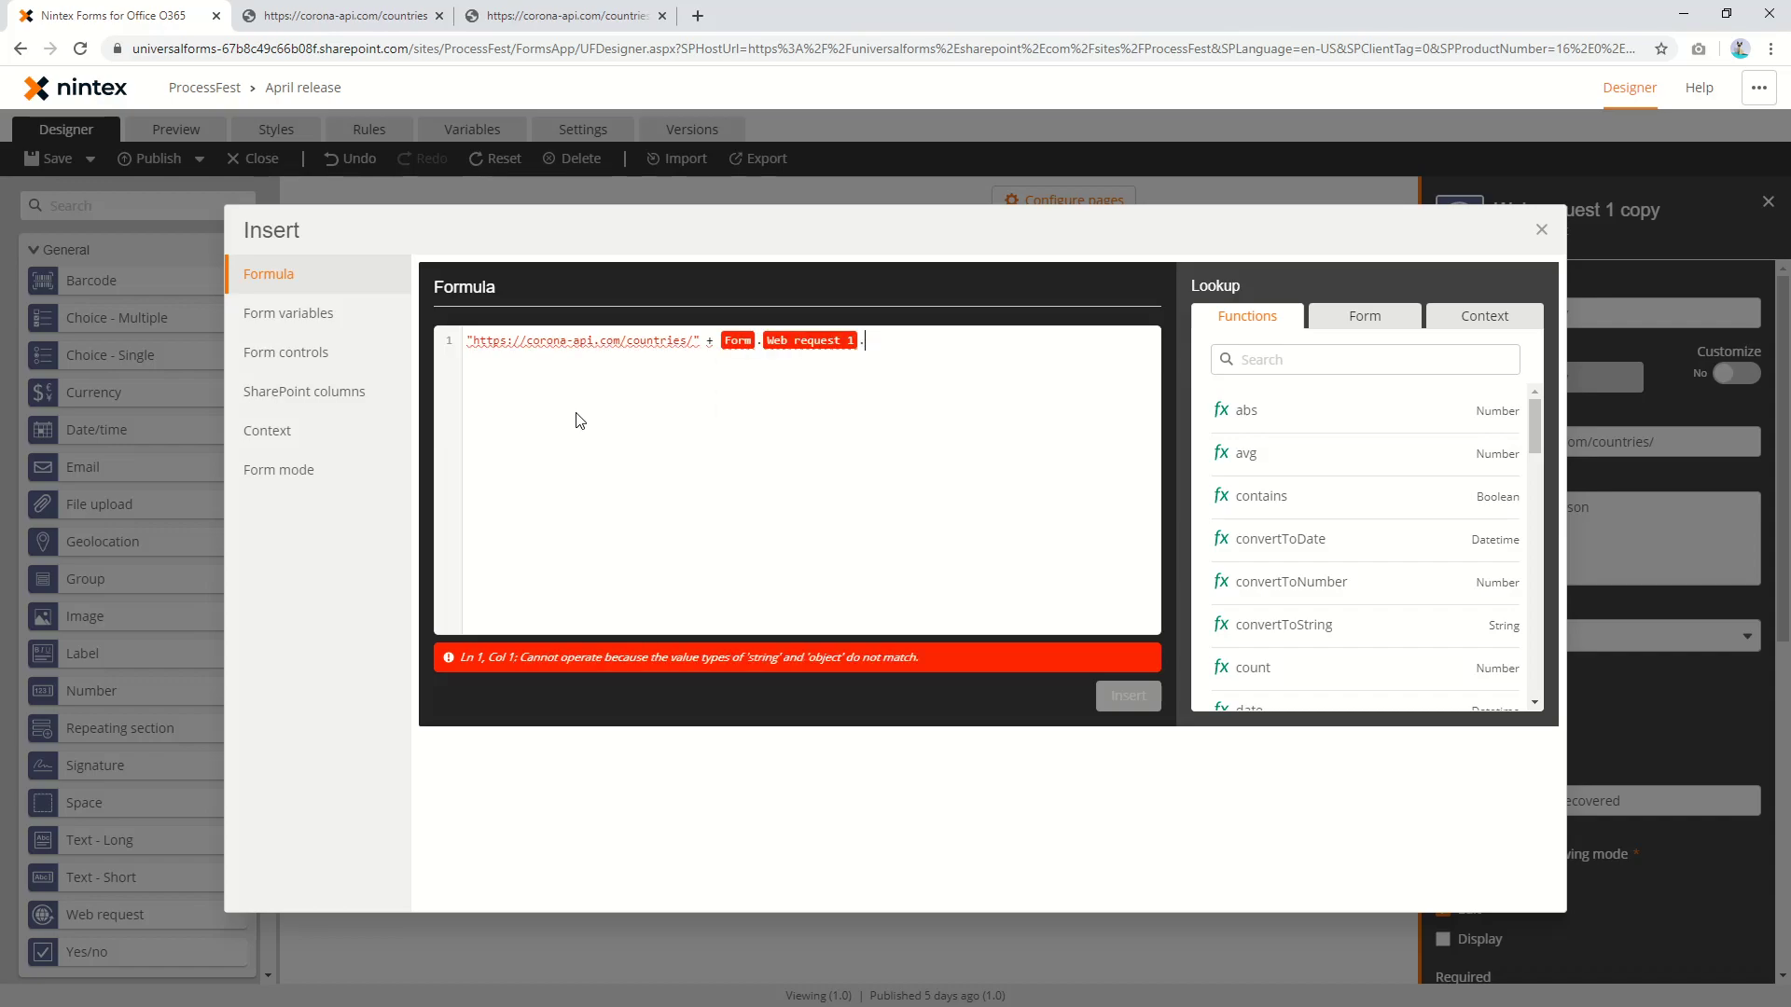
{"action": "type", "text": "value"}
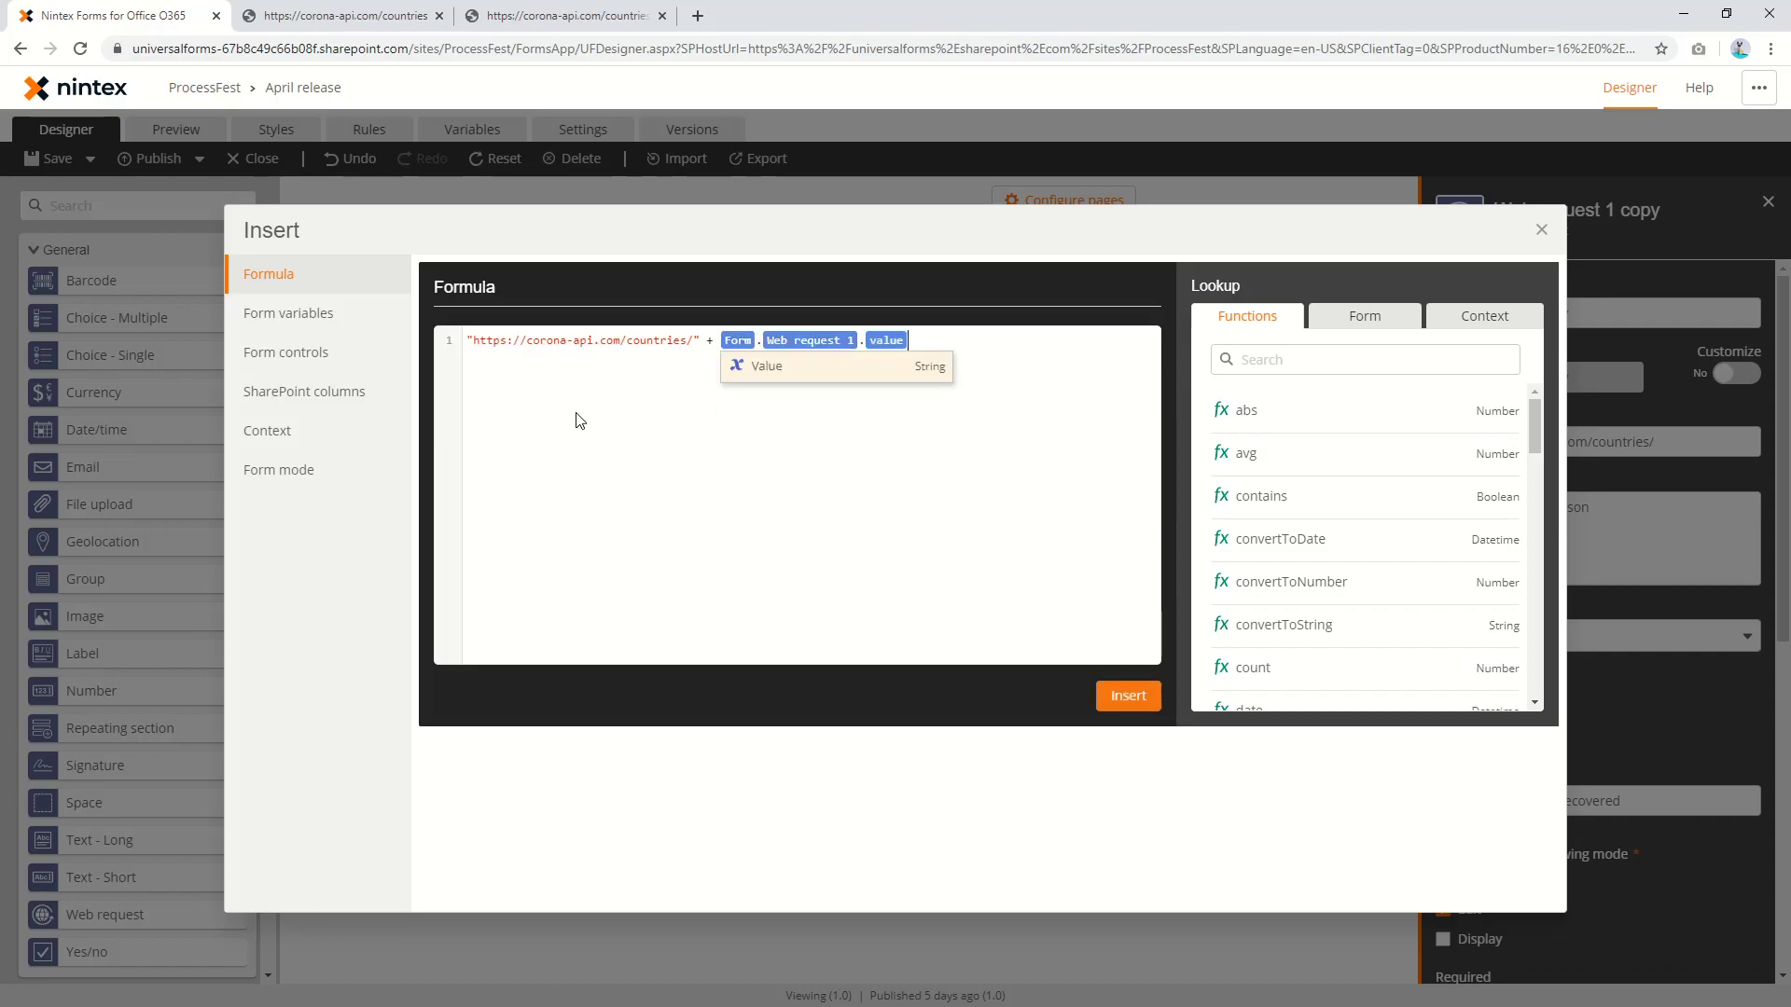
{"action": "left_click", "coordinate": [1126, 696]}
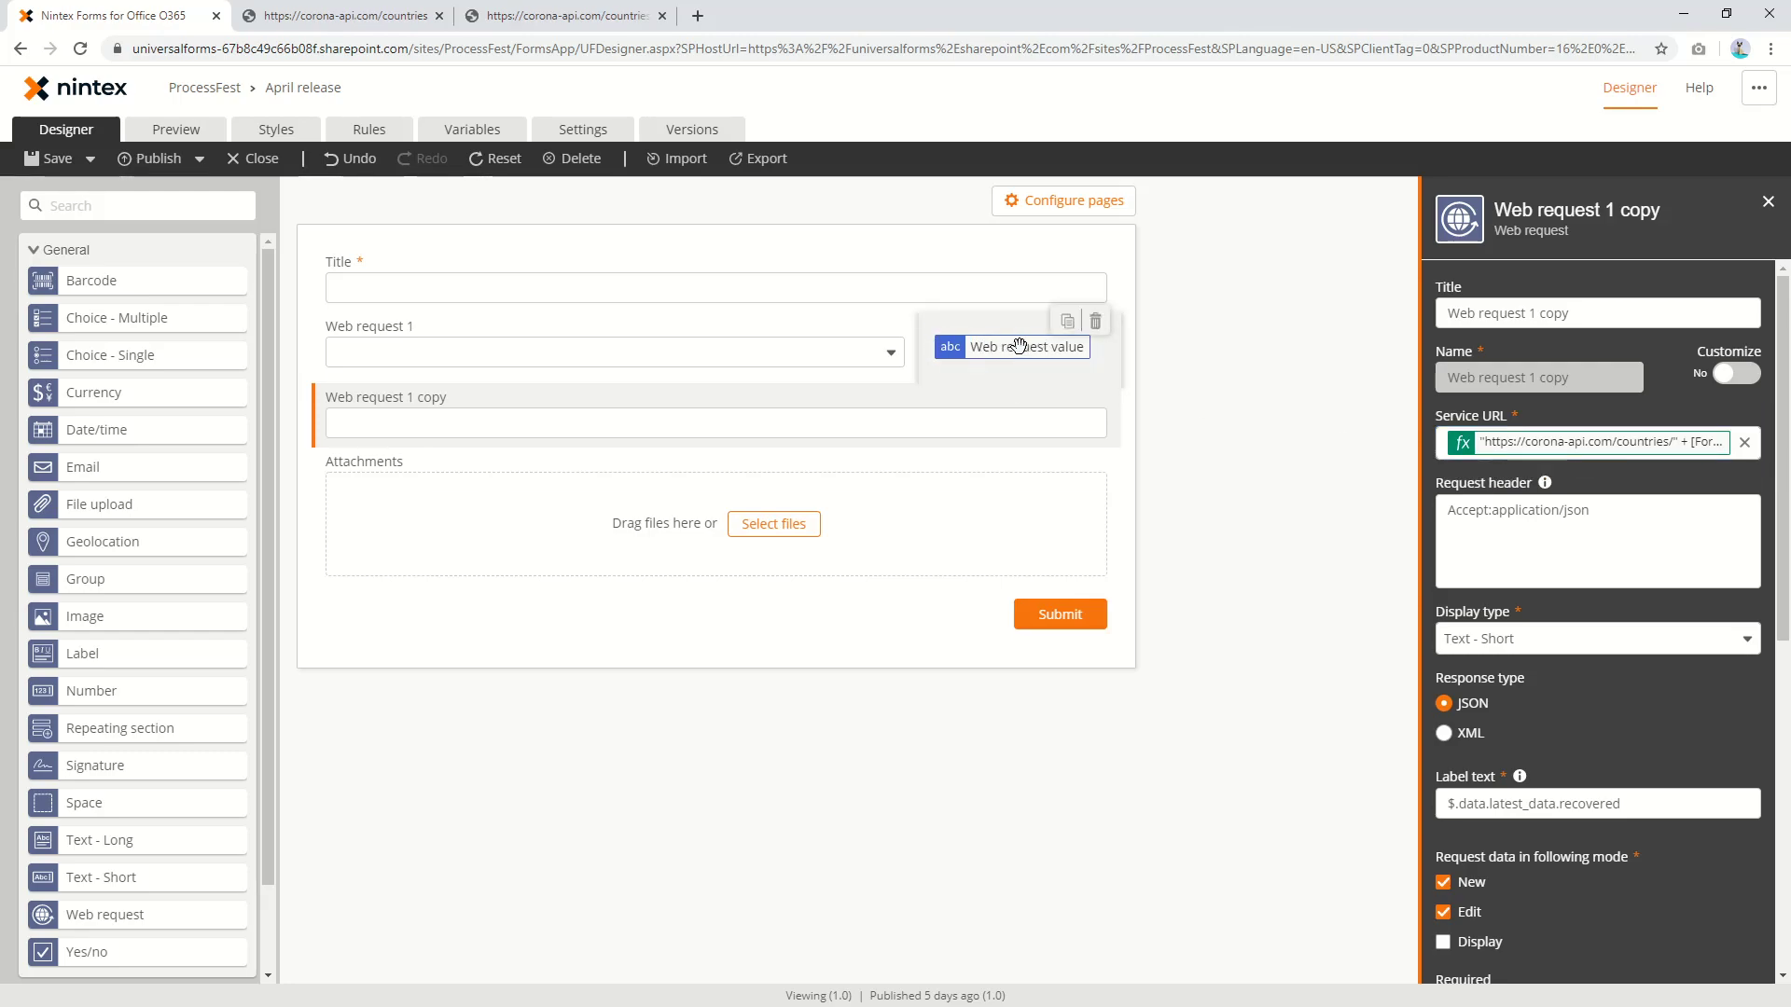
Preview the form, try Afghanistan in the country dropdown, then clear that choice.
{"action": "left_click", "coordinate": [173, 131]}
{"action": "left_click", "coordinate": [831, 321]}
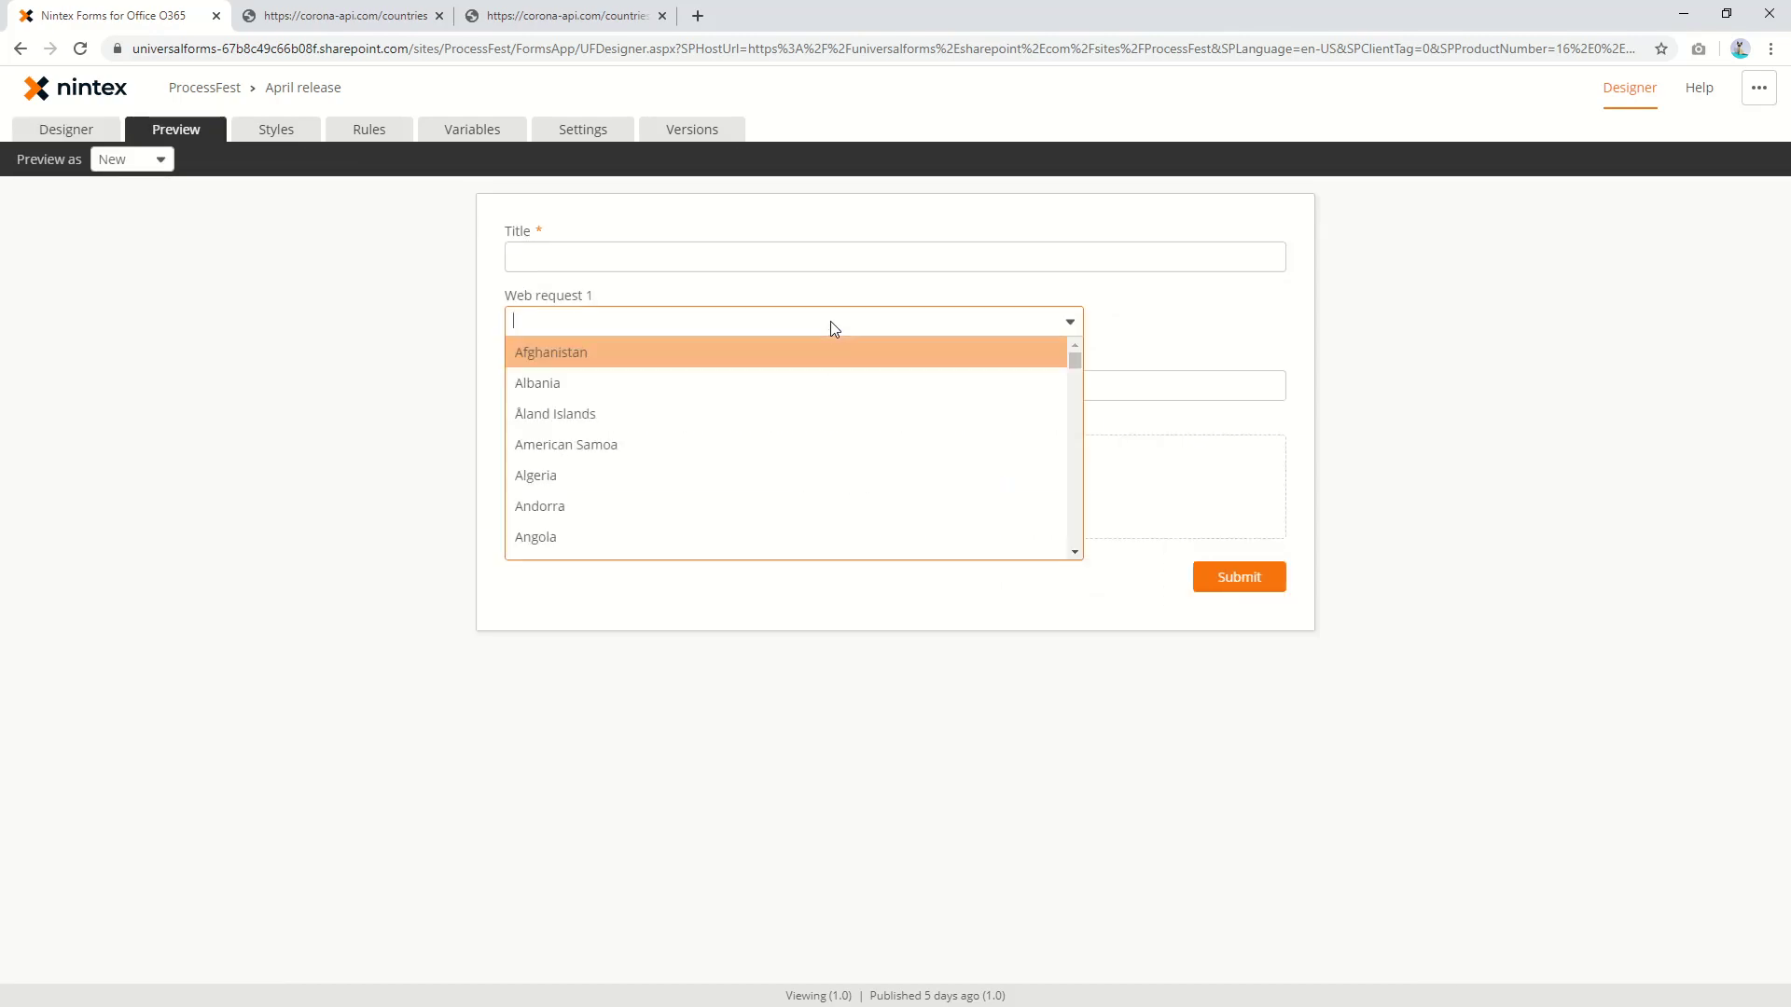
{"action": "left_click", "coordinate": [787, 363]}
{"action": "left_click", "coordinate": [602, 322]}
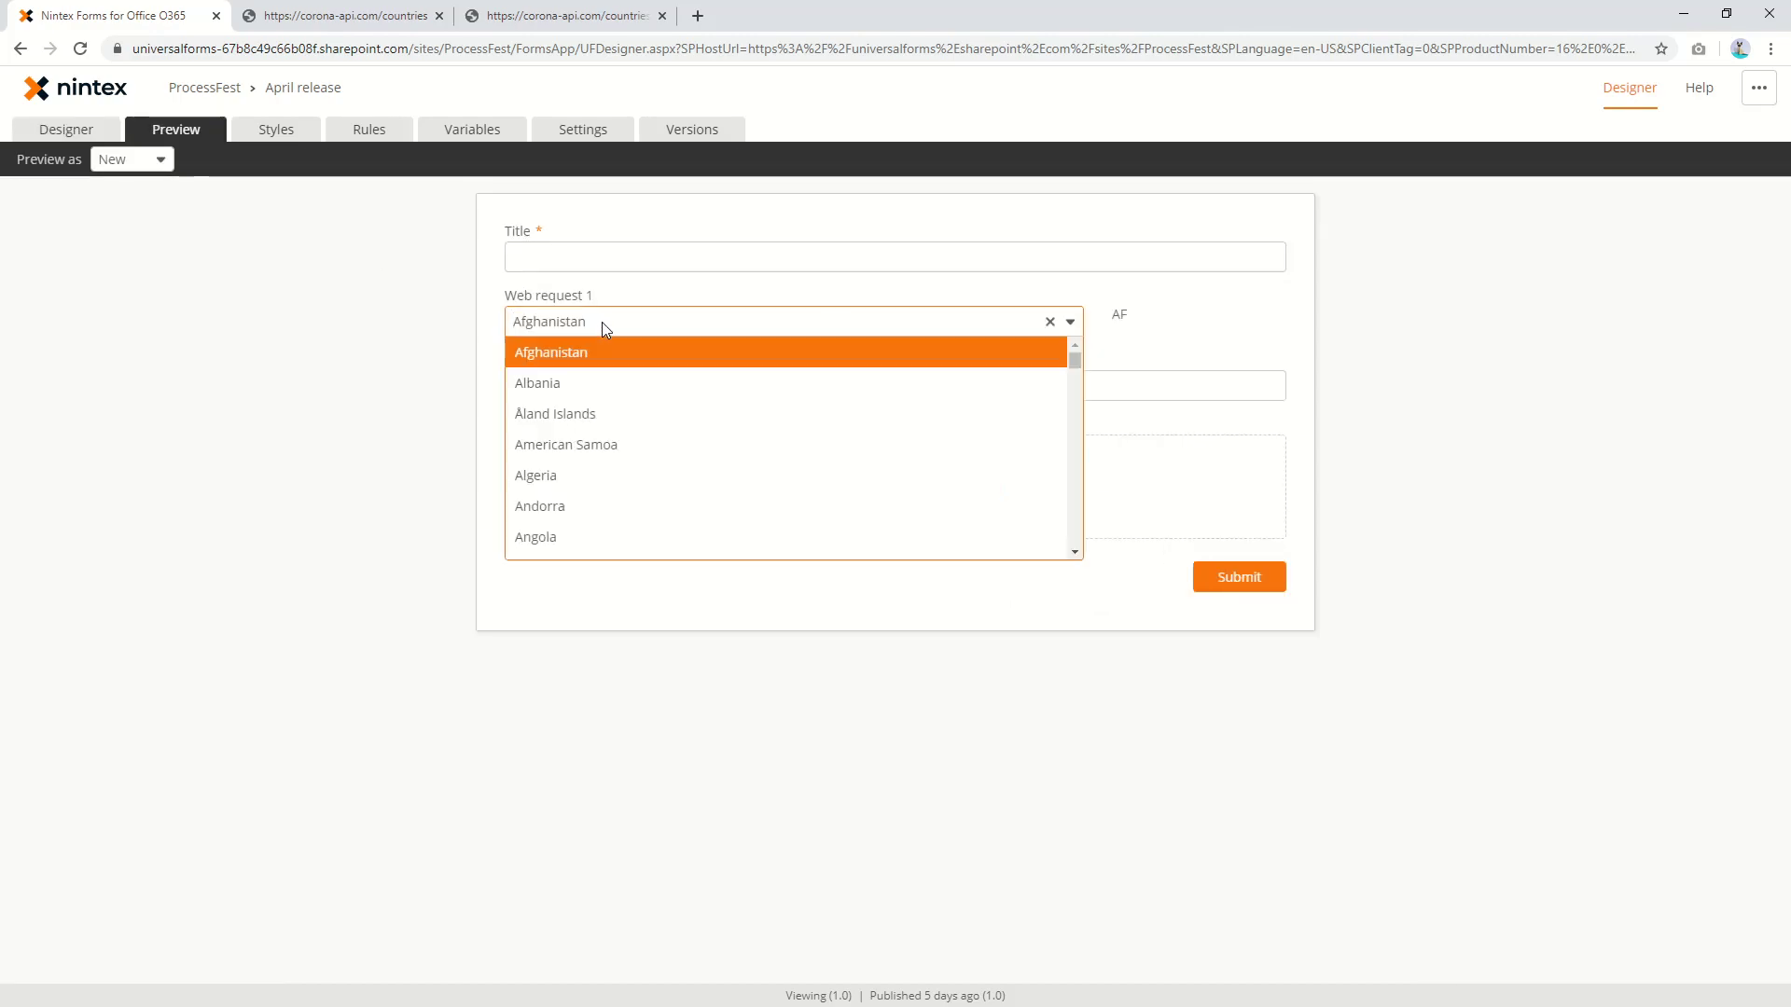
{"action": "left_click", "coordinate": [1052, 321]}
{"action": "left_click", "coordinate": [268, 491]}
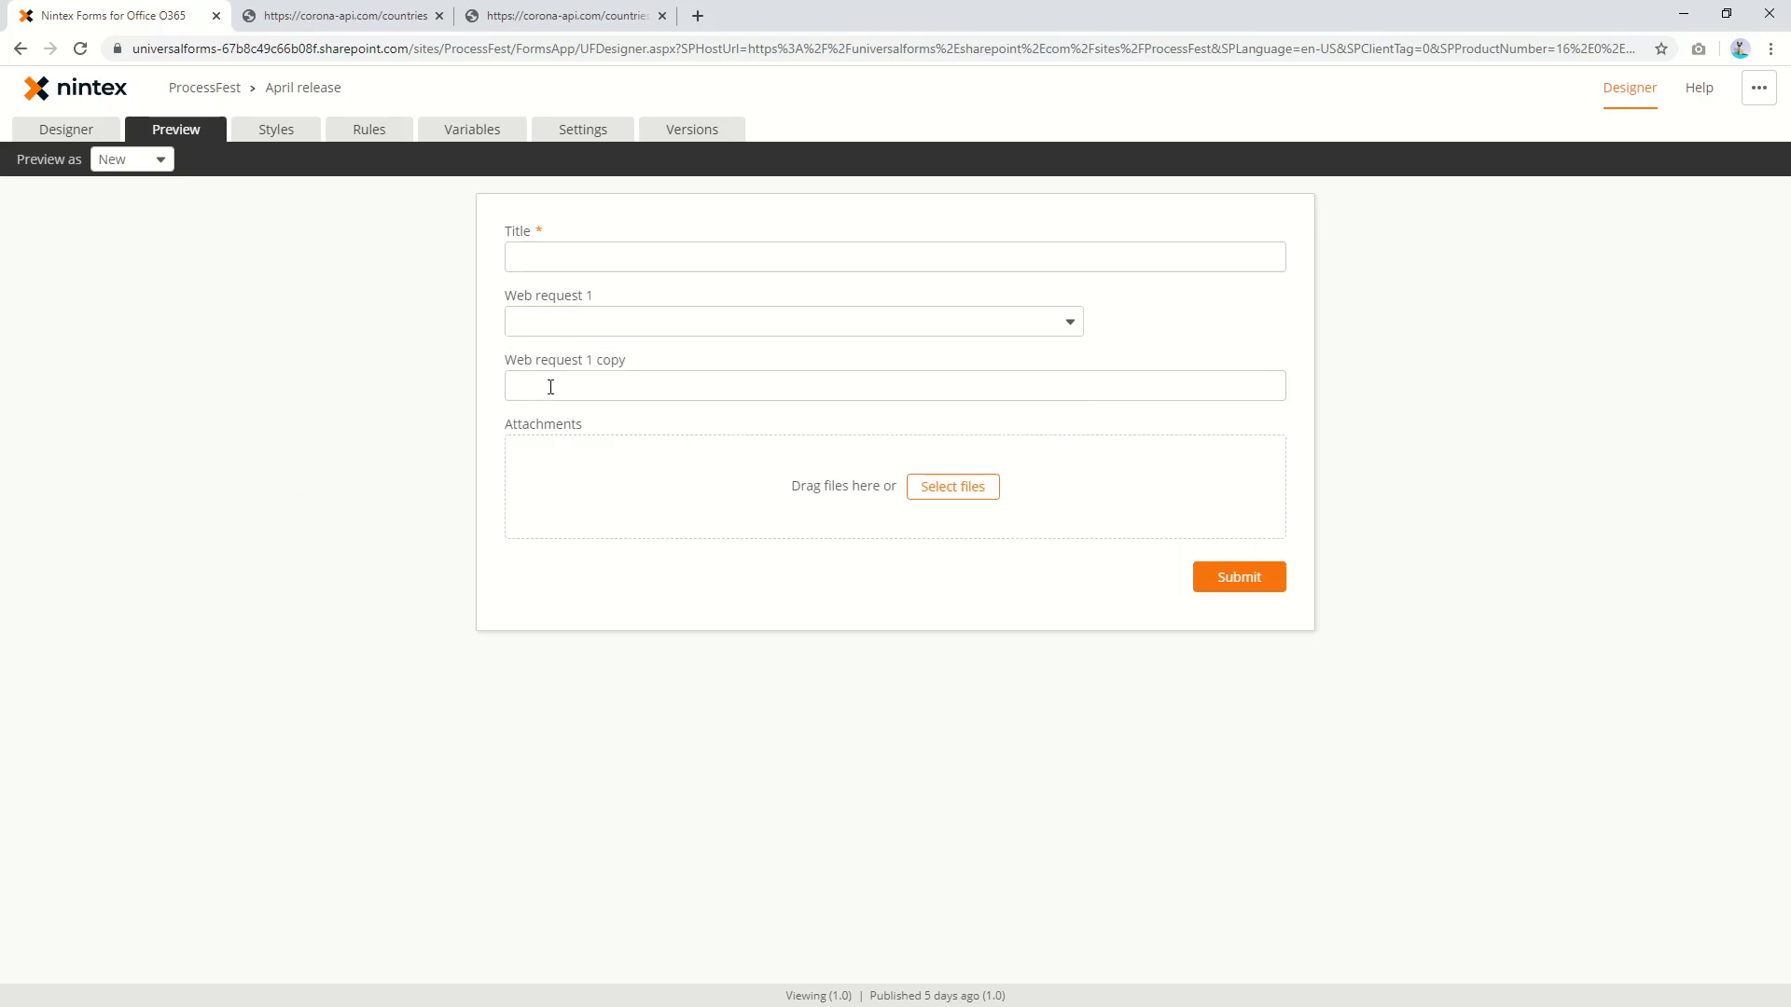
Choose Costa Rica so the label shows CR and the copy field shows 527.
{"action": "left_click", "coordinate": [656, 328]}
{"action": "scroll", "coordinate": [619, 512], "scroll_direction": "down", "scroll_amount": 5}
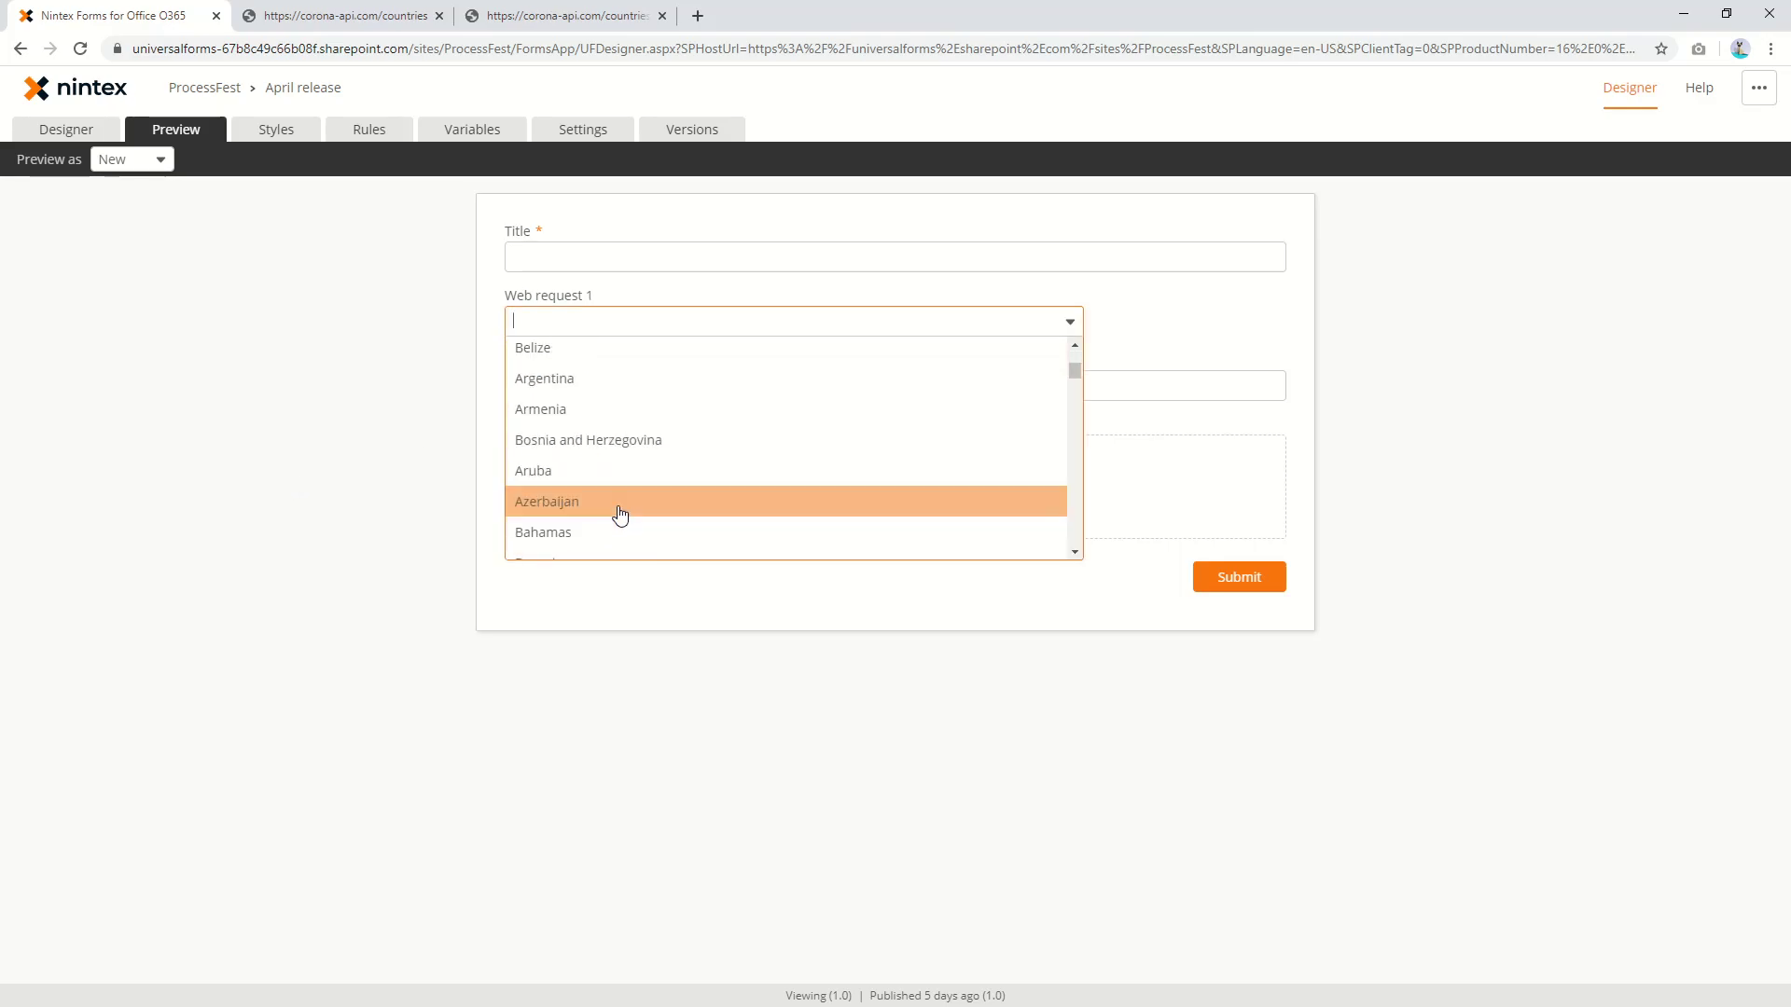
{"action": "left_click", "coordinate": [612, 494]}
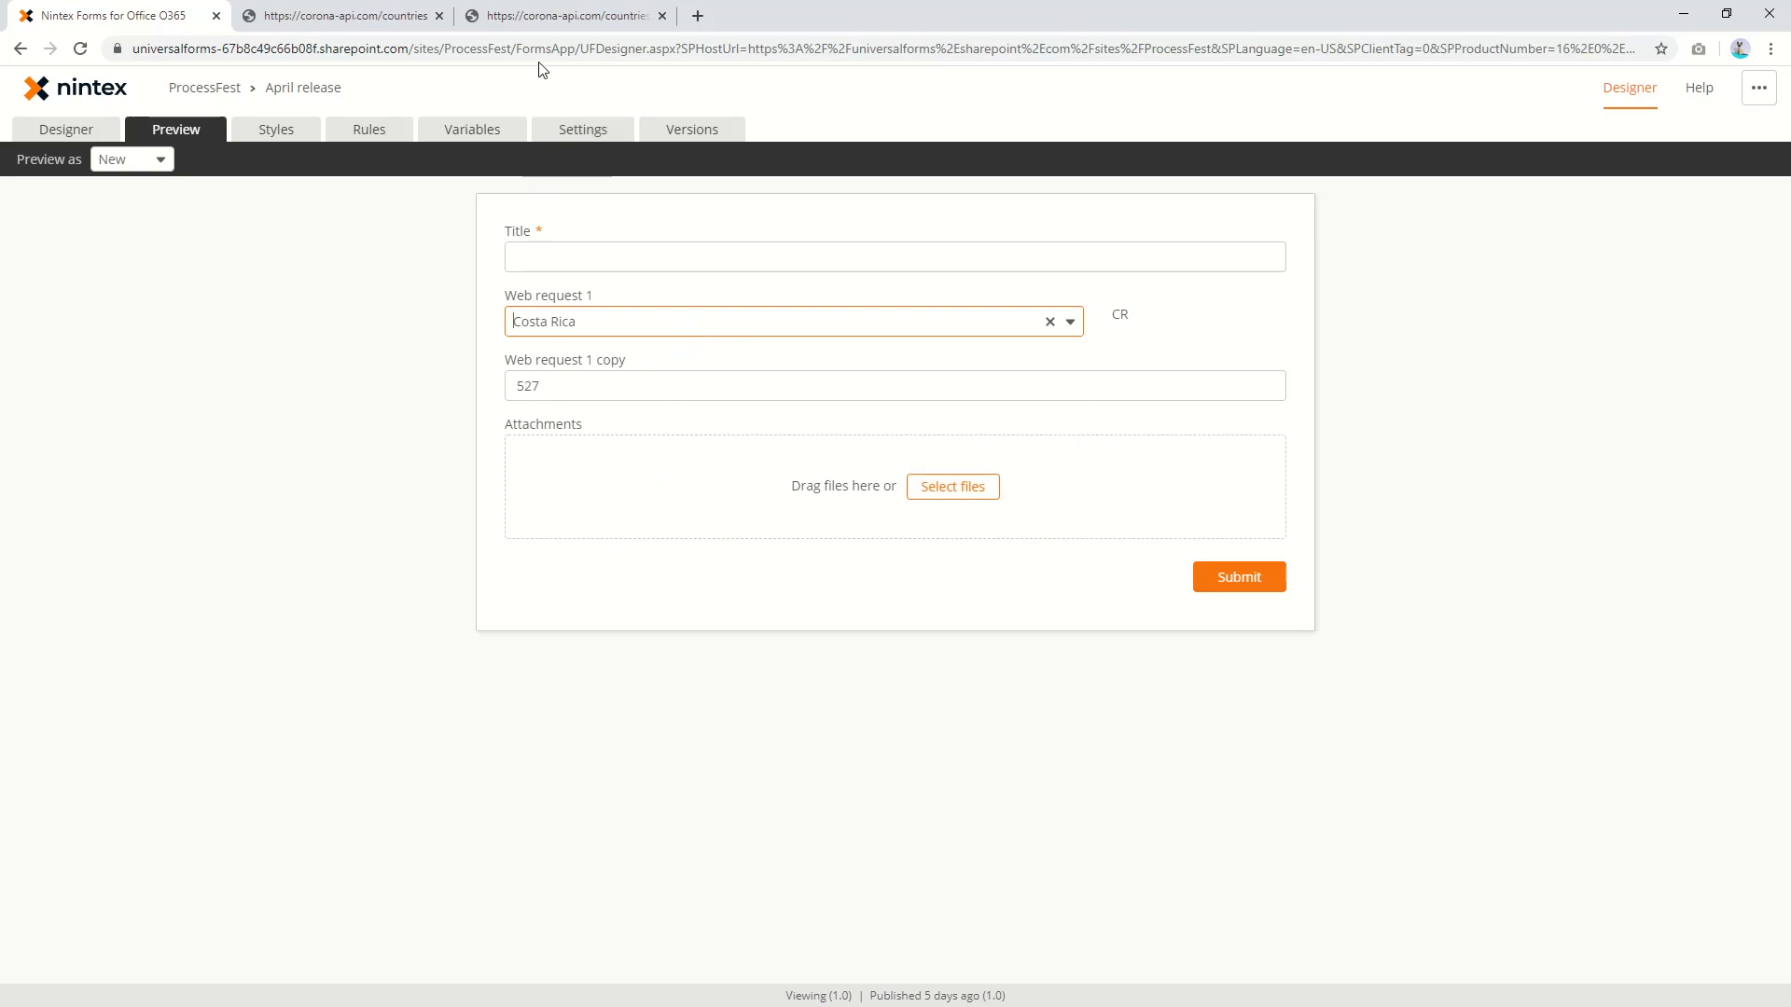
Change the API tab's URL from AF to CR and compare its 527 recovered with the preview.
{"action": "left_click", "coordinate": [588, 18]}
{"action": "left_click", "coordinate": [355, 56]}
{"action": "left_click", "coordinate": [334, 56]}
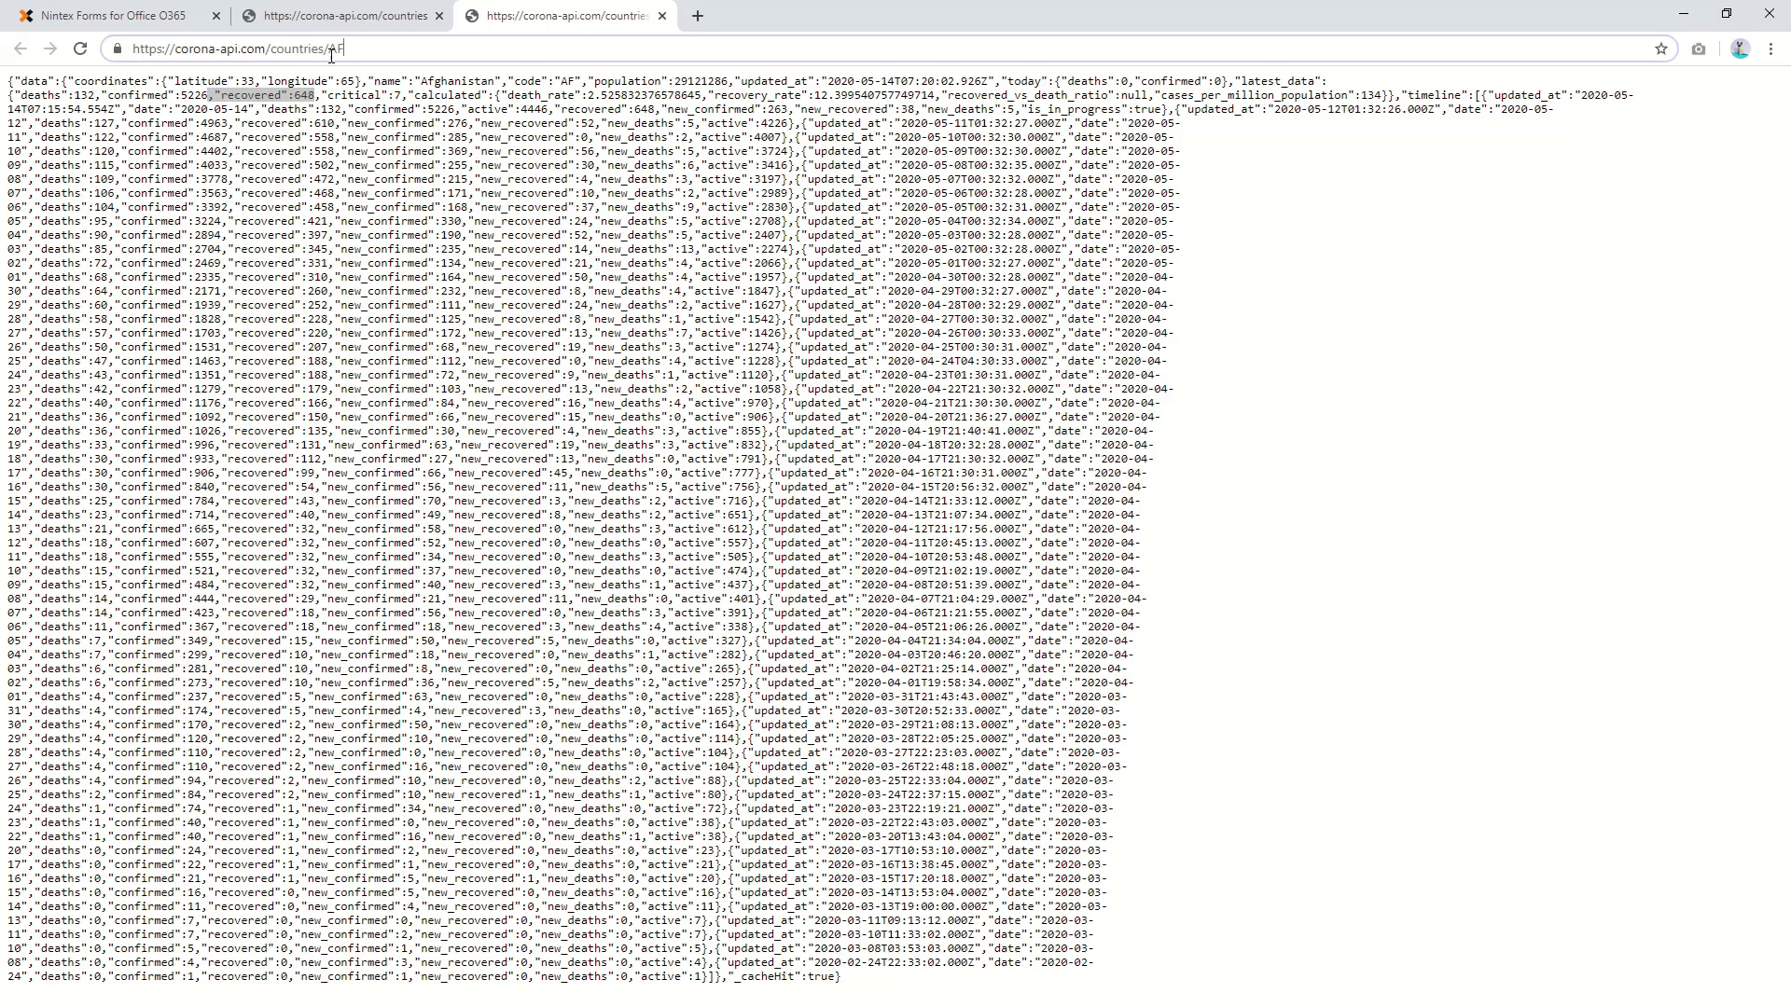
{"action": "type", "text": "CR"}
{"action": "key", "text": "Return"}
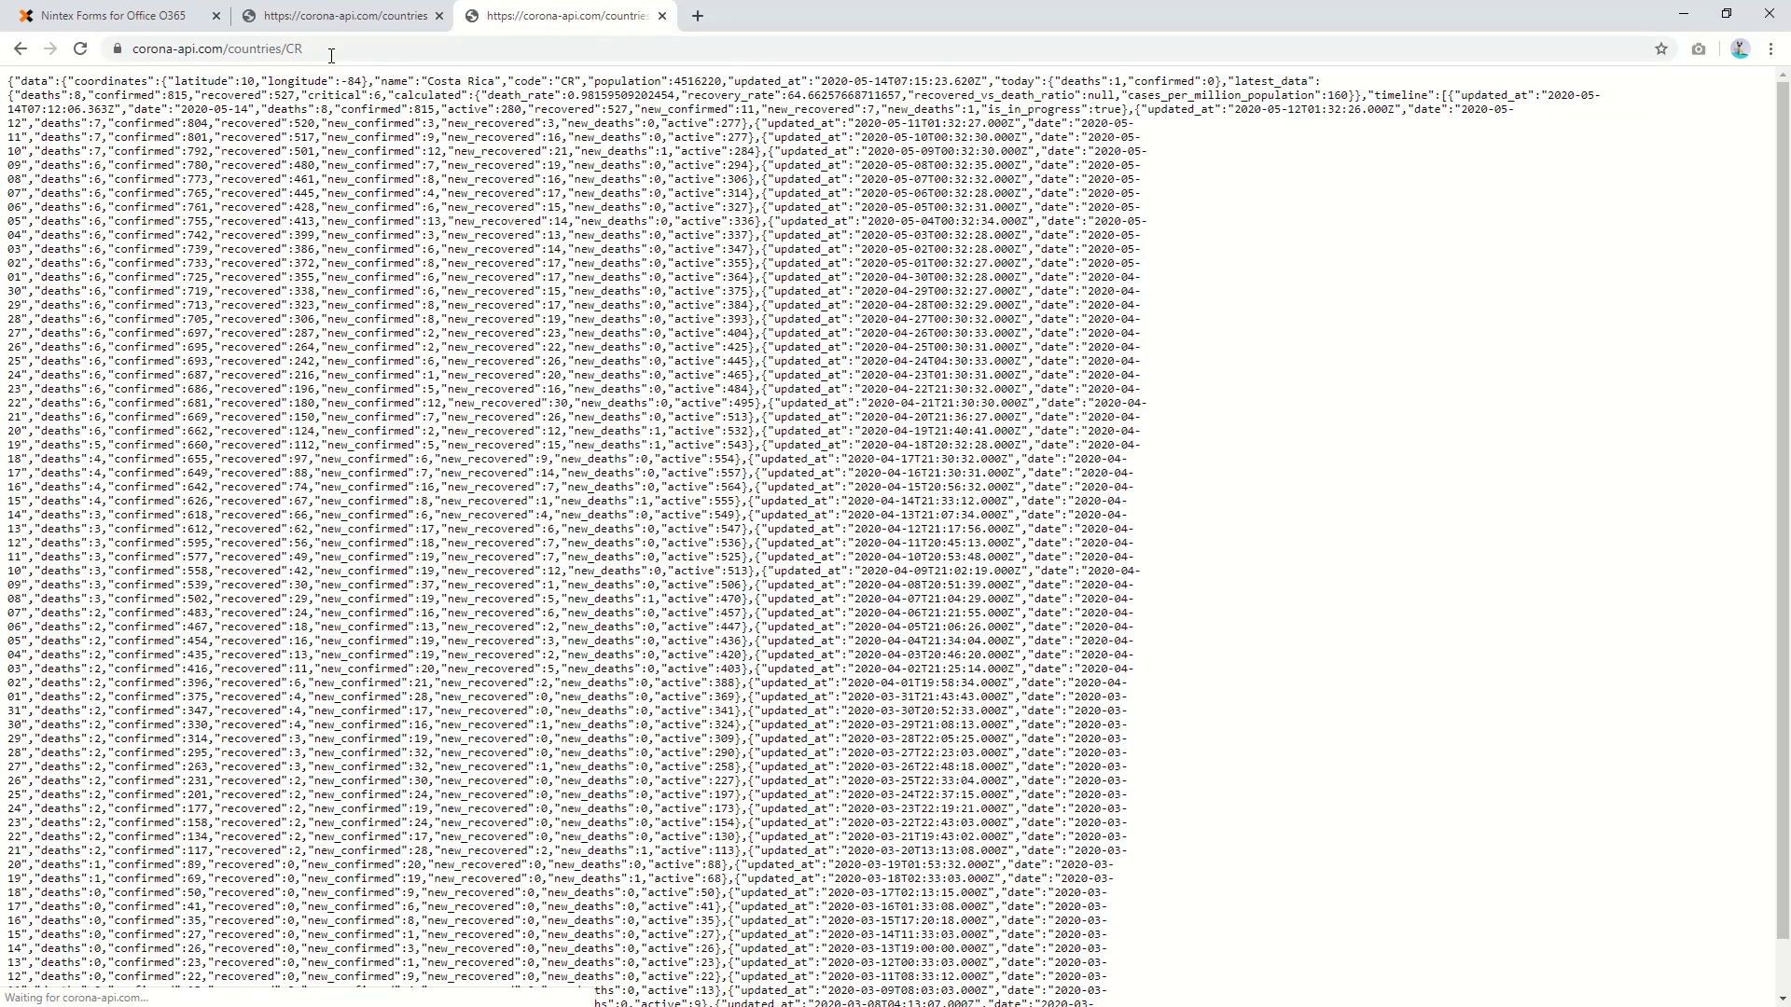
{"action": "left_click", "coordinate": [140, 14]}
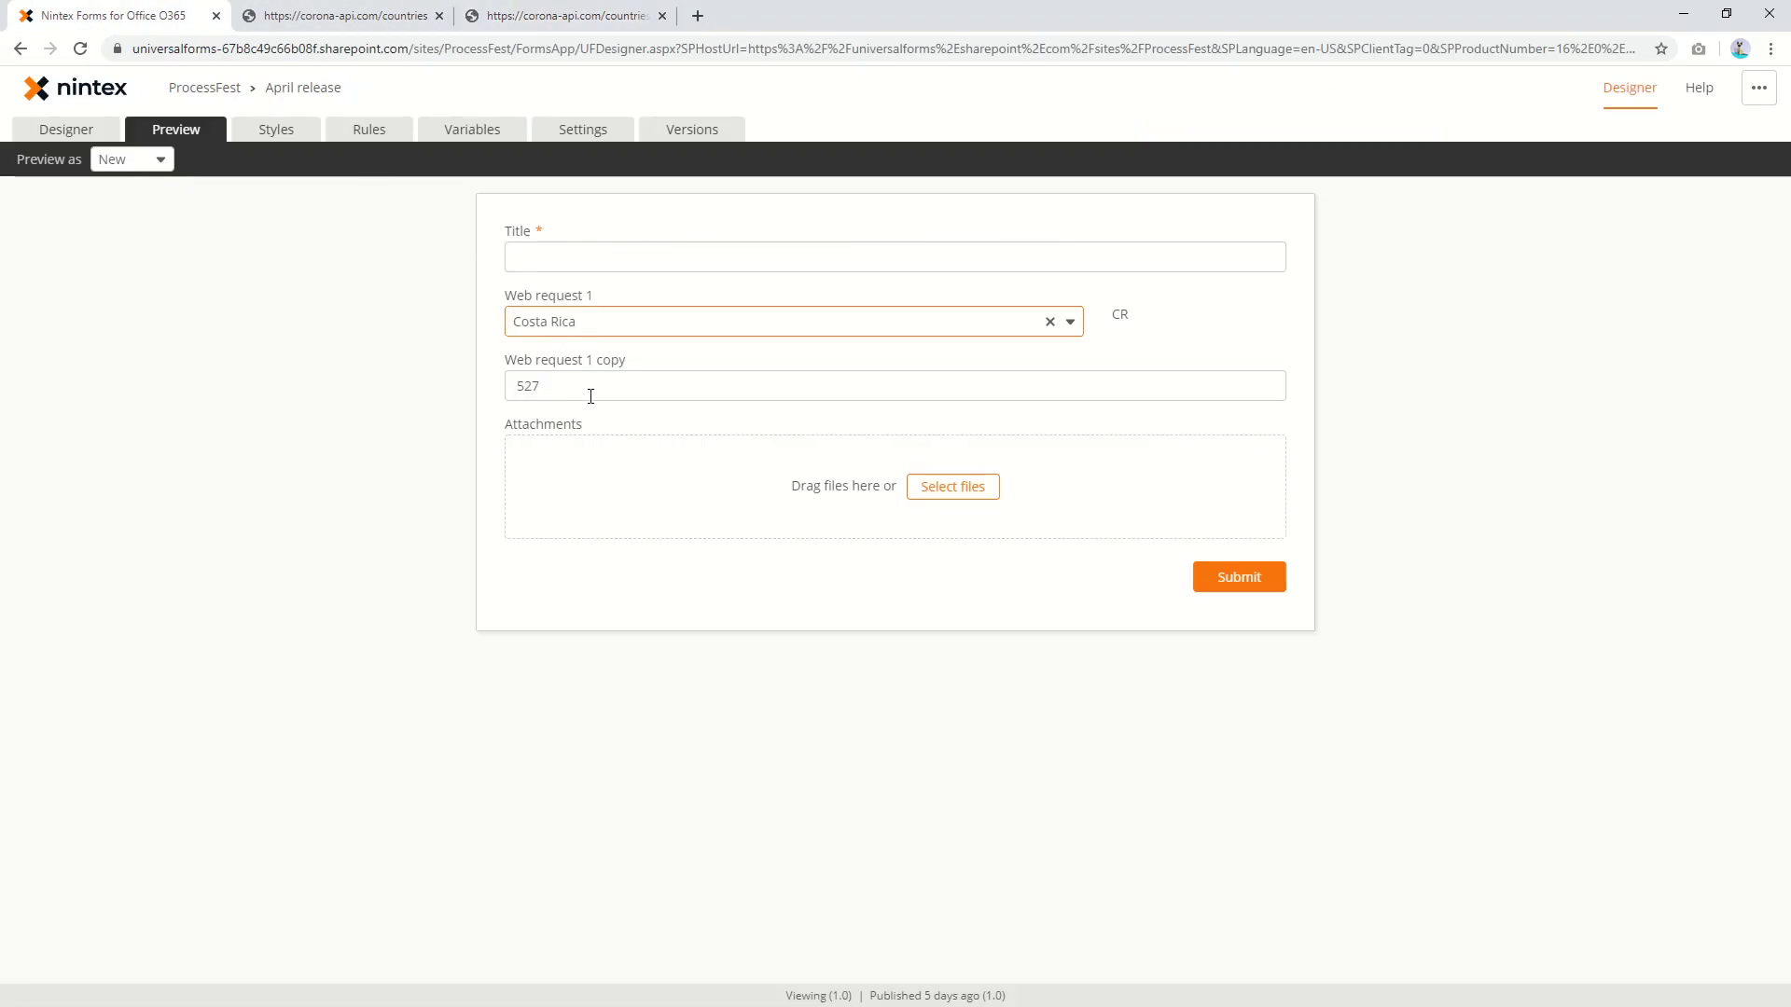
{"action": "left_click", "coordinate": [564, 14]}
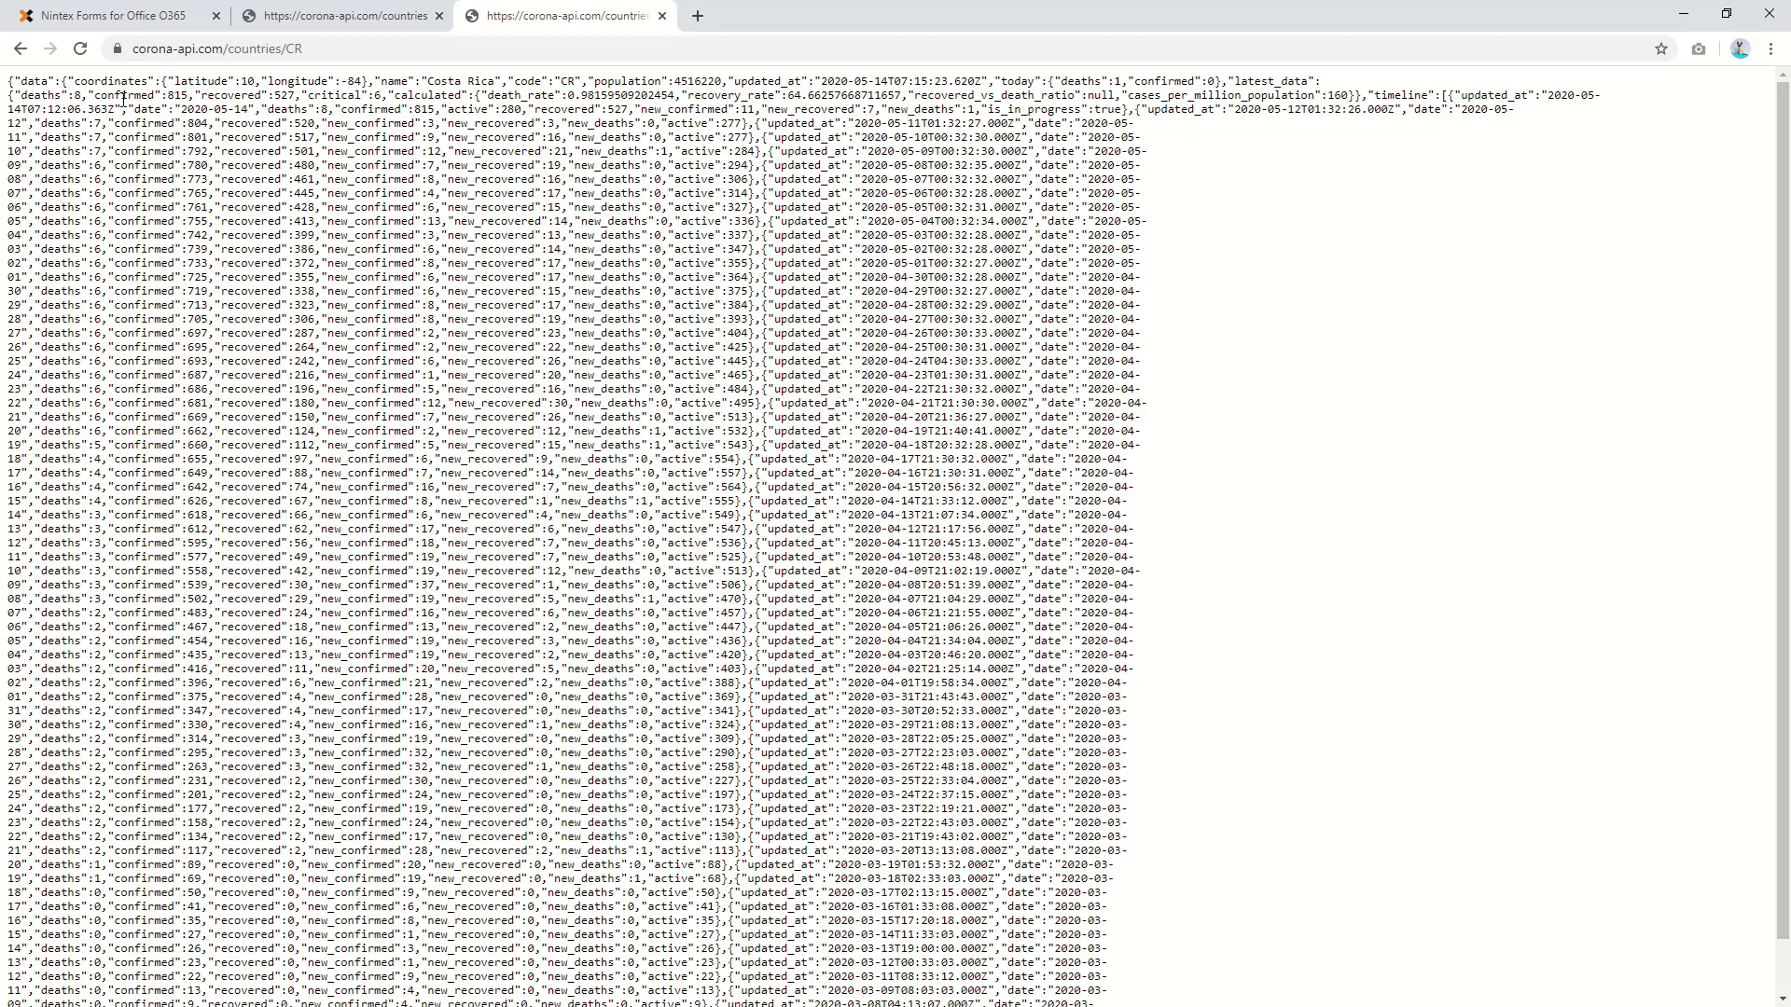
Back in the Designer, delete the Web request value control.
{"action": "left_click", "coordinate": [170, 24]}
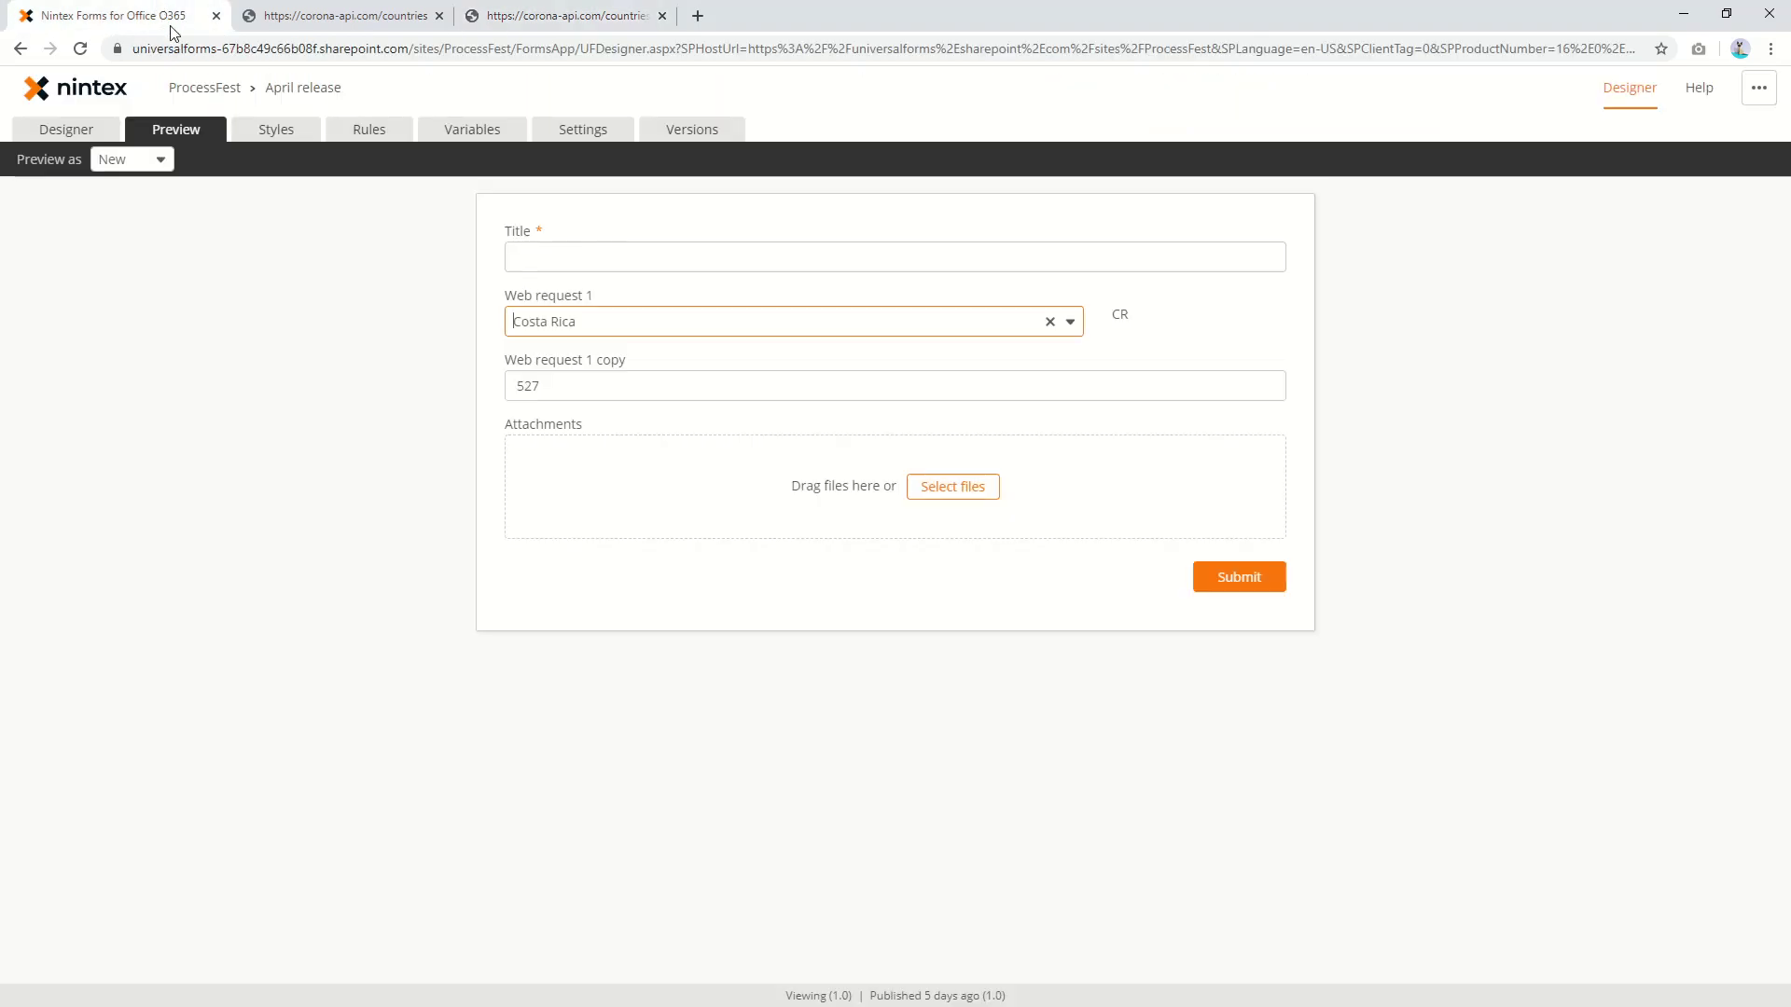
{"action": "left_click", "coordinate": [61, 133]}
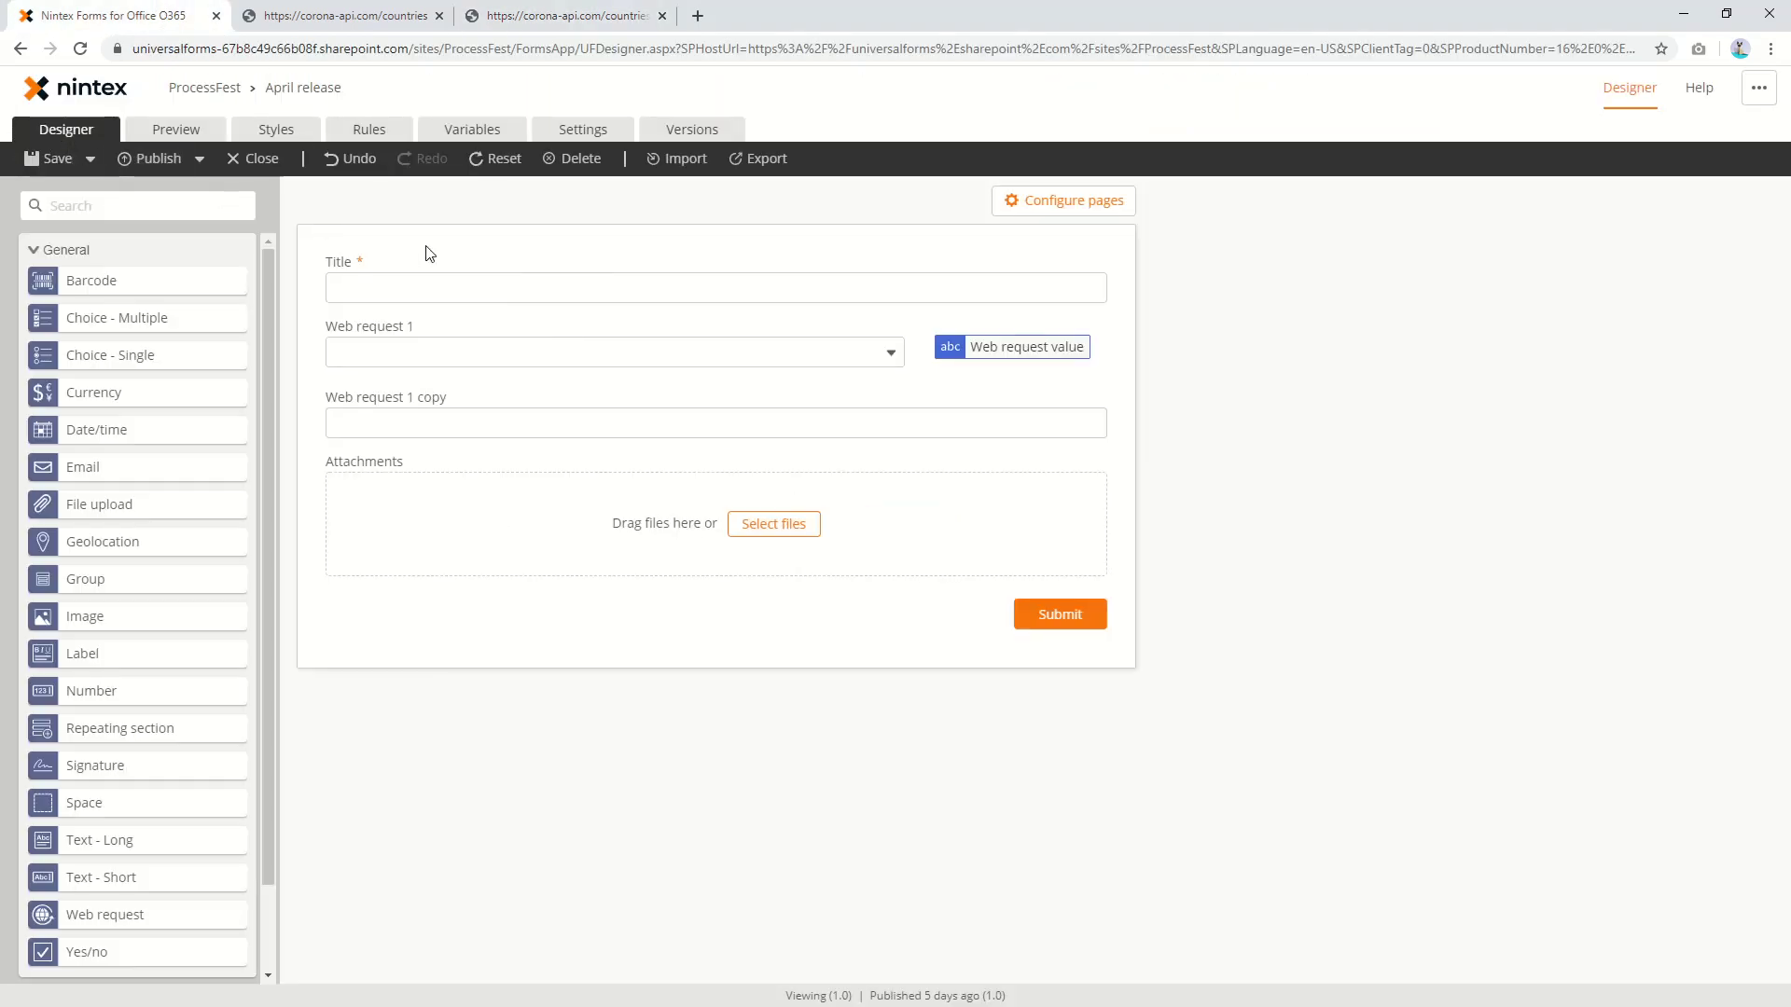
{"action": "left_click", "coordinate": [1095, 322]}
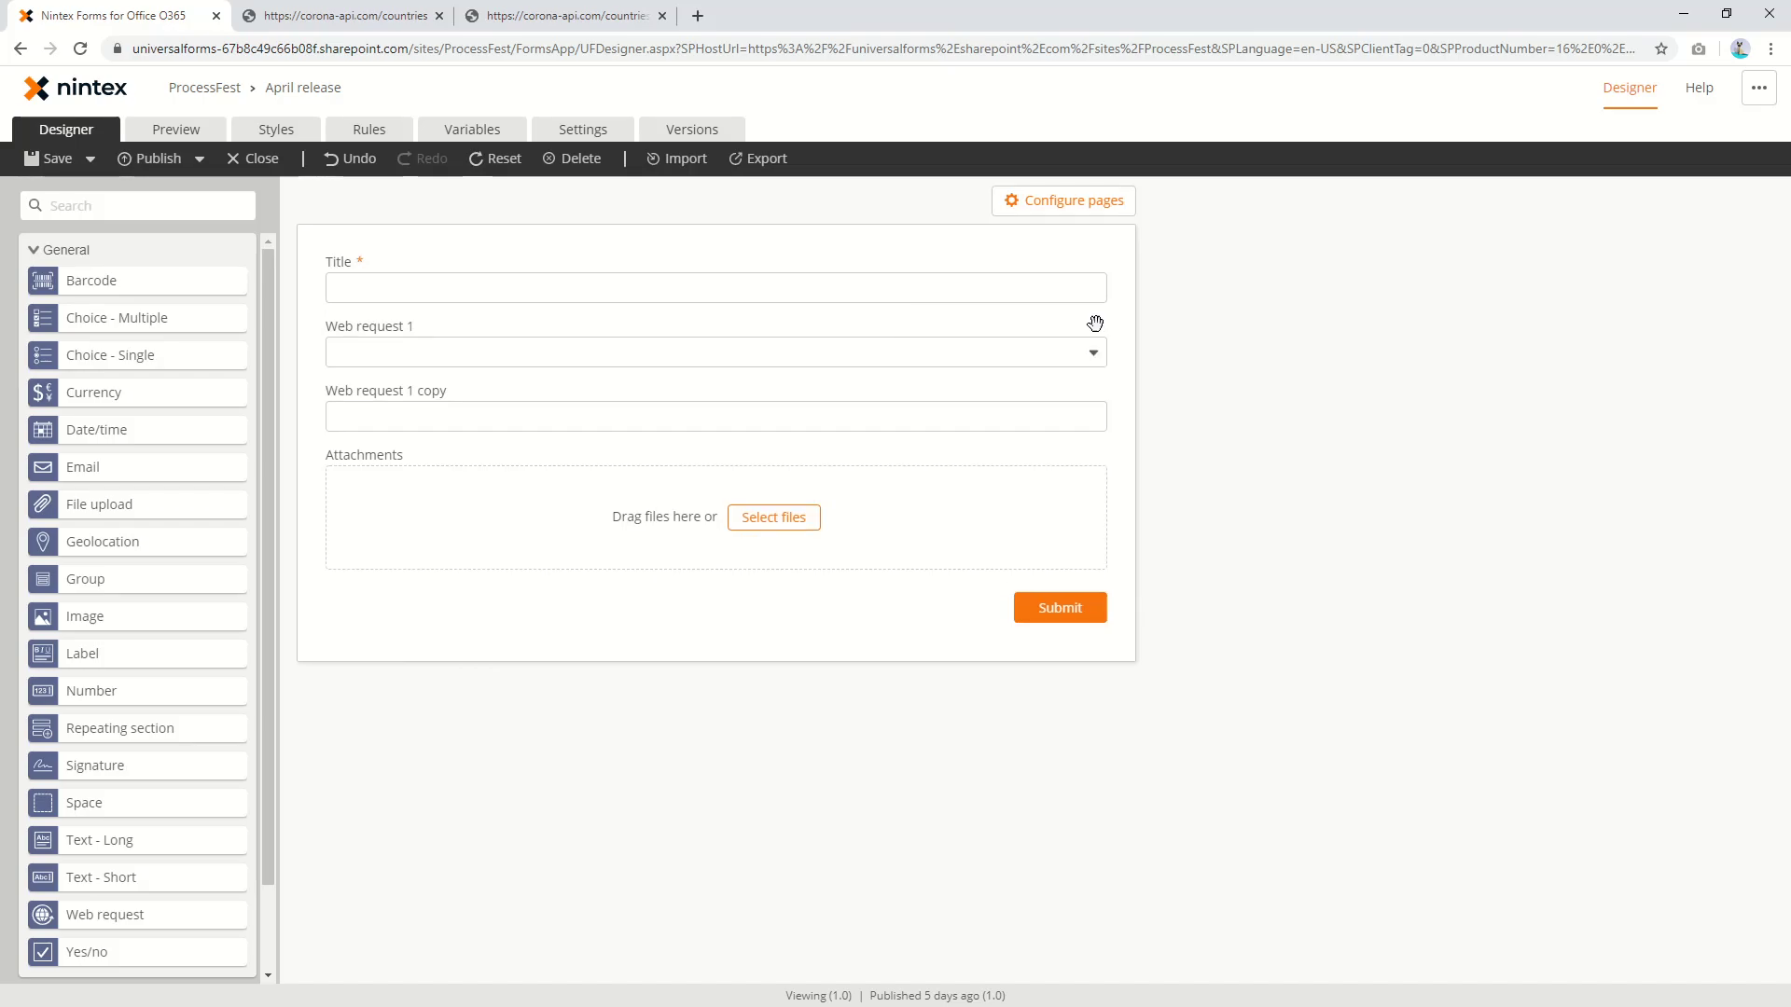
Preview the form with Australia chosen via 'aust', showing 6297 recovered in the copy field.
{"action": "left_click", "coordinate": [186, 137]}
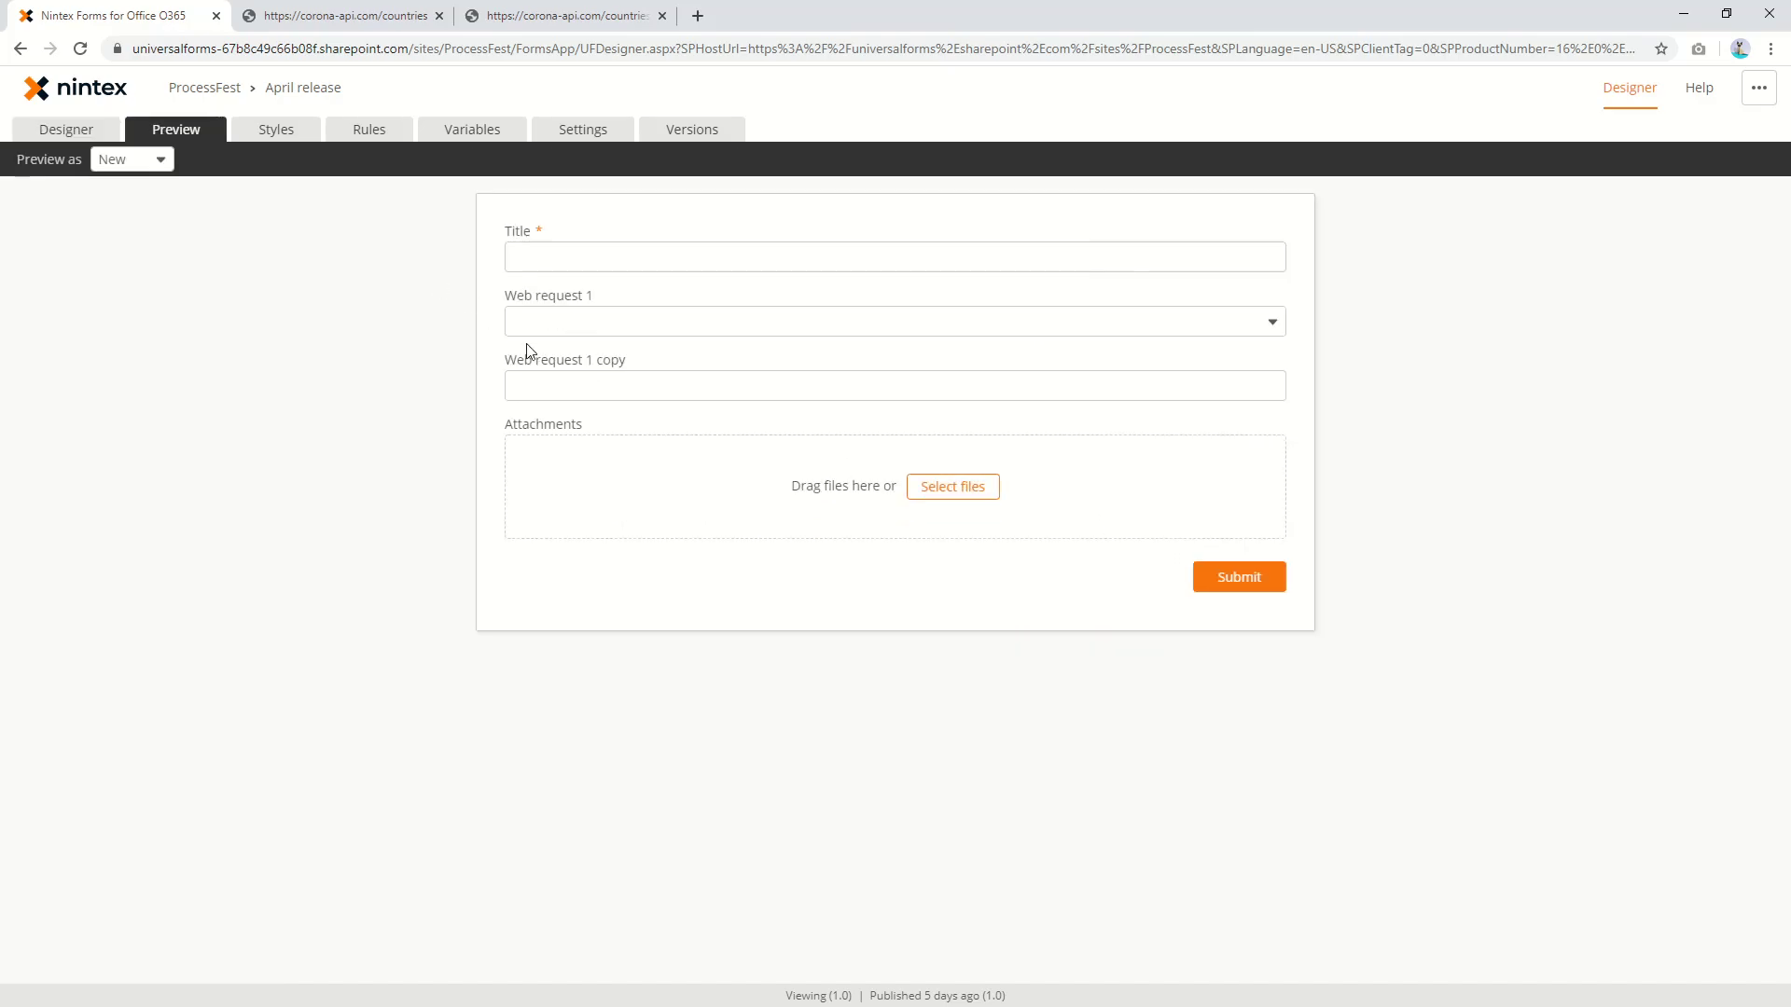
{"action": "left_click", "coordinate": [650, 327]}
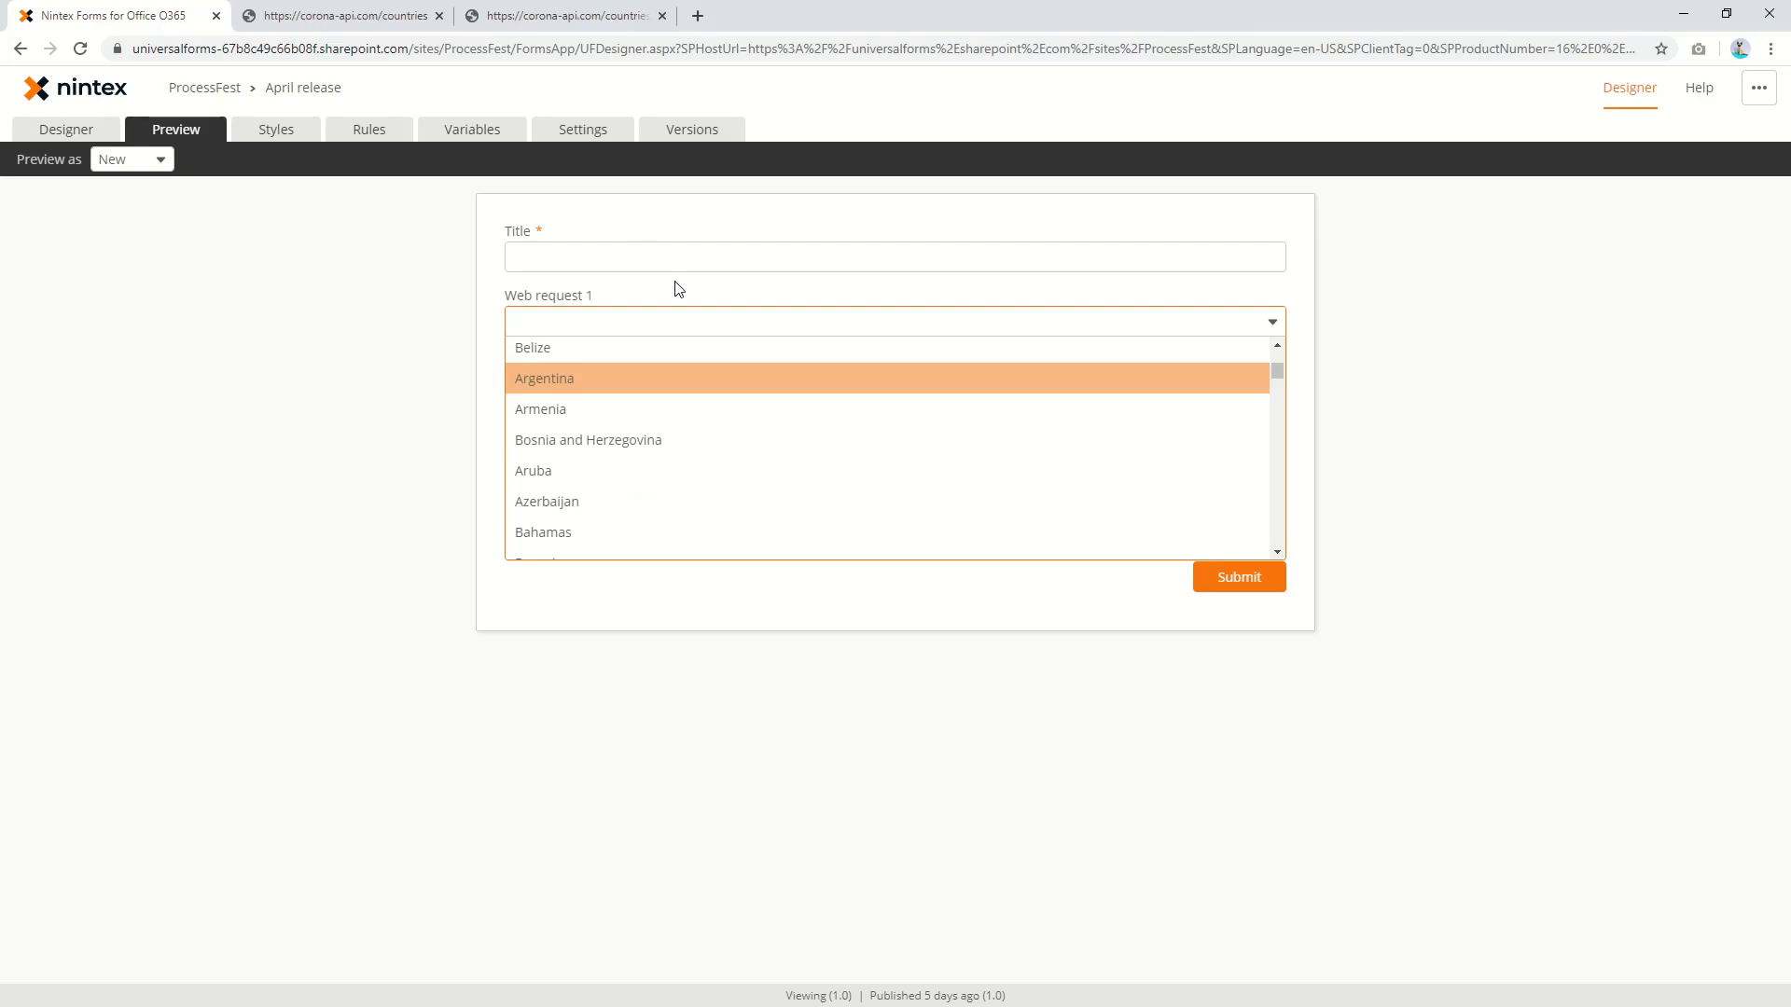
{"action": "type", "text": "austra"}
{"action": "left_click", "coordinate": [709, 351]}
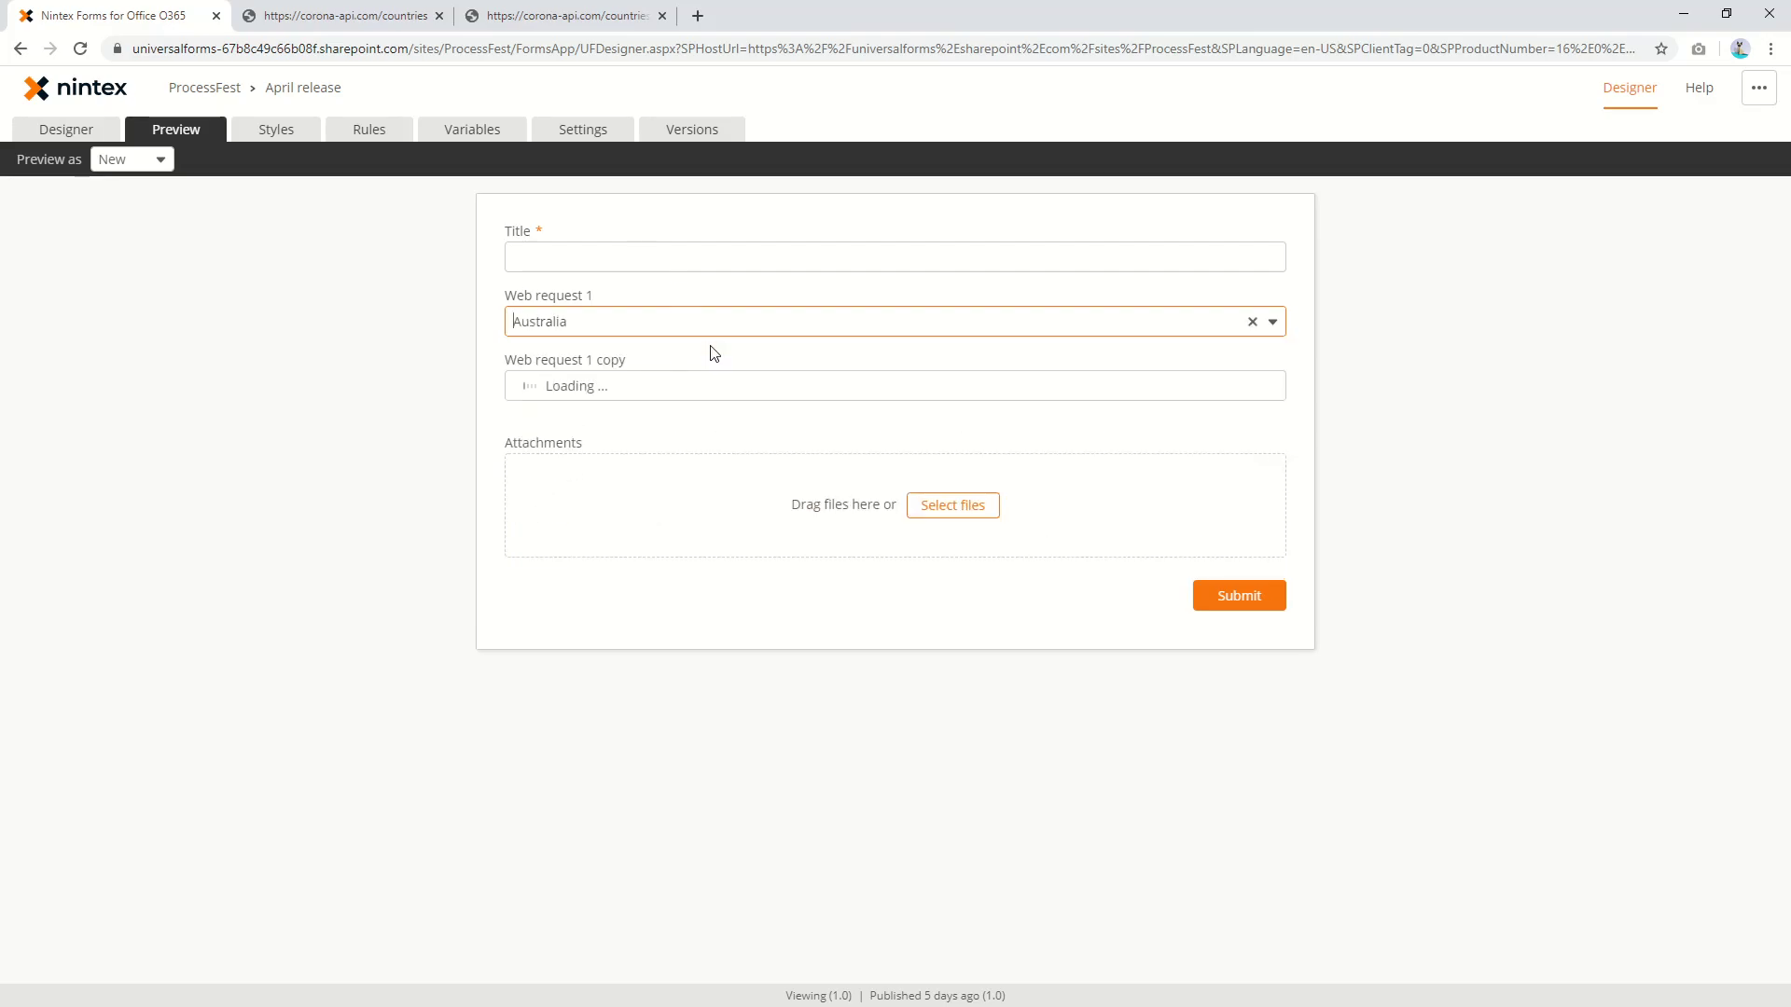
{"action": "left_click_drag", "start_coordinate": [587, 385], "coordinate": [543, 386]}
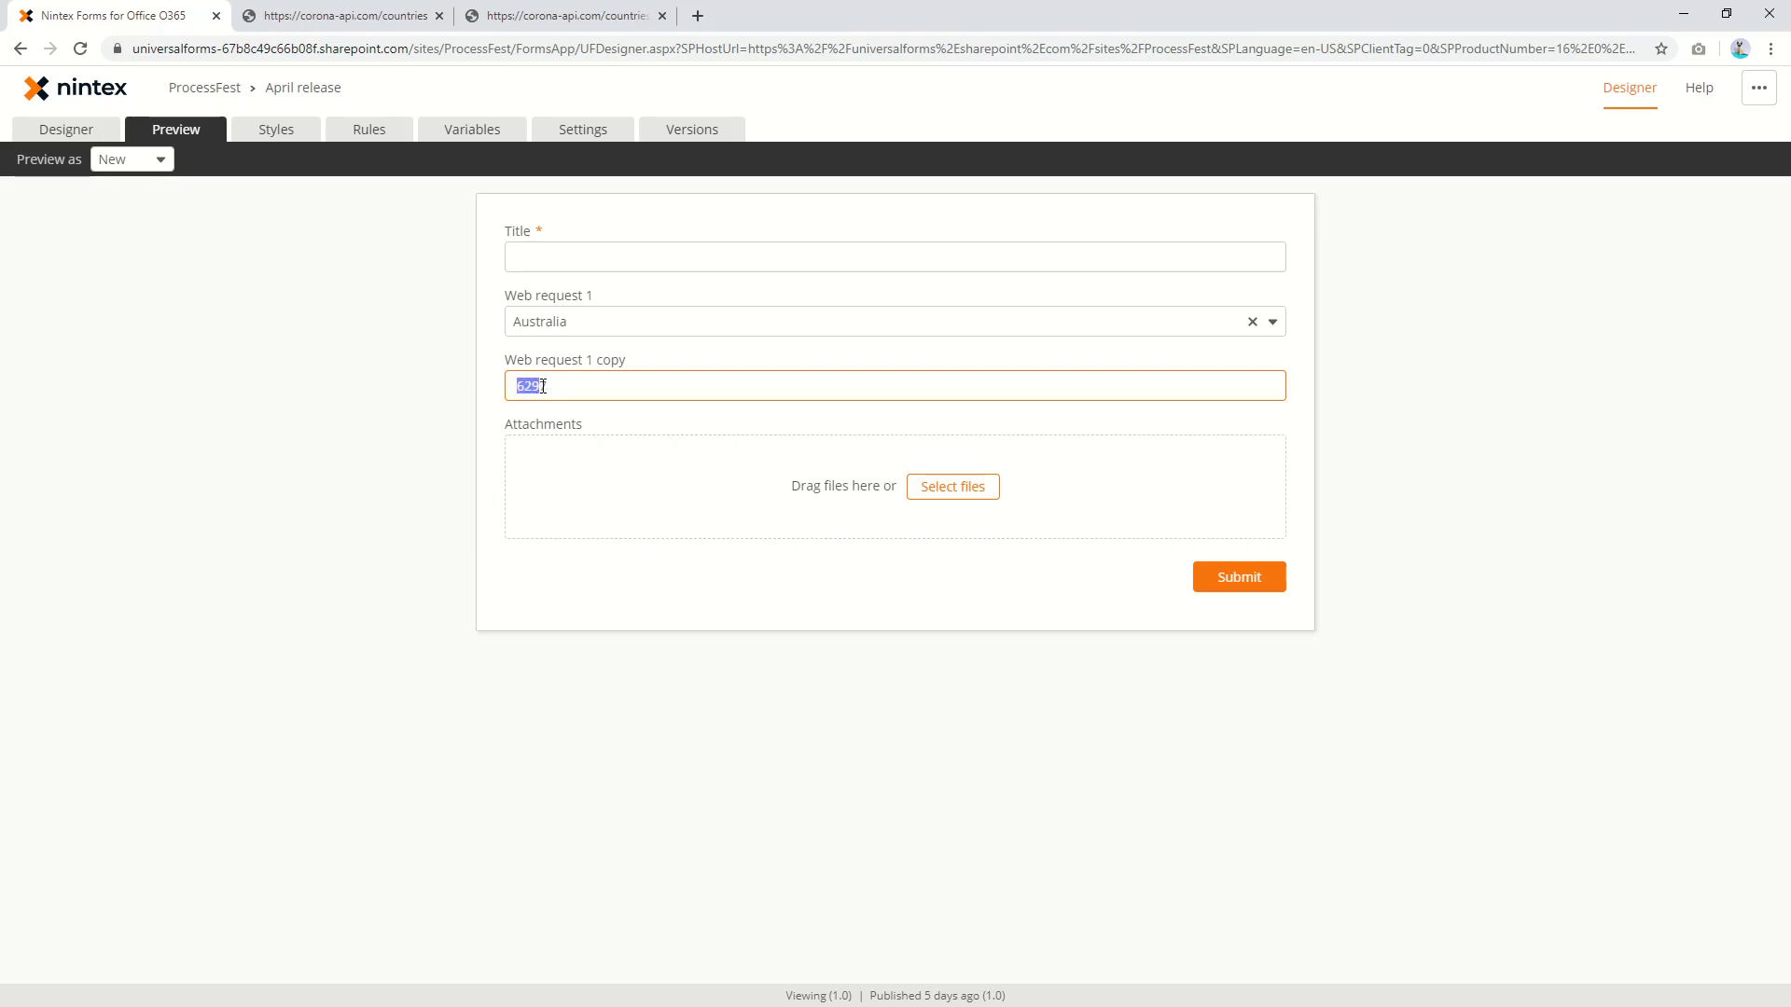